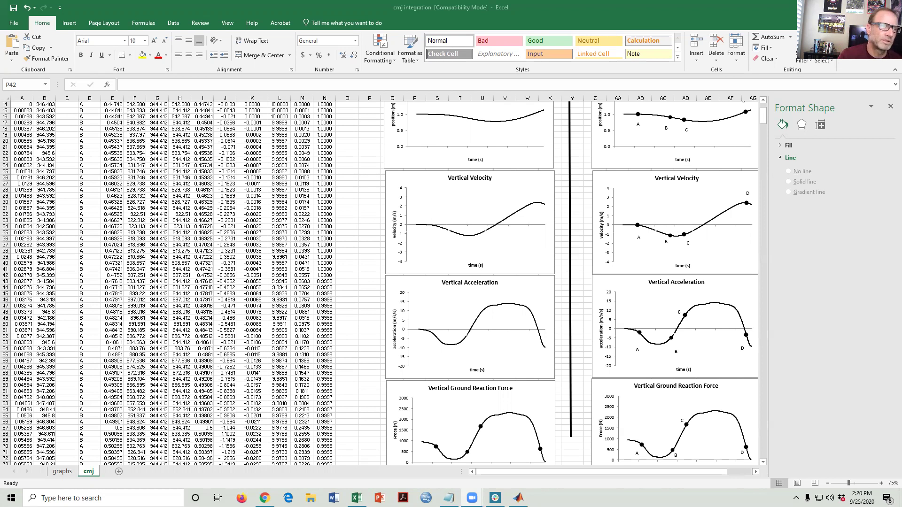
# - Draw a horizontal straight line about 4.15" long at body-weight level across the unlabelled Vertical Ground Reaction Force chart
pyautogui.scroll(-8, 359, 216)
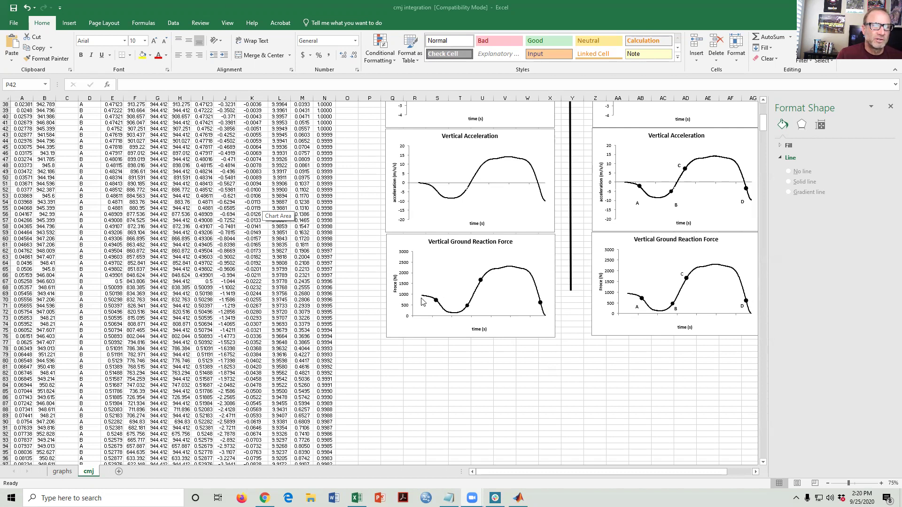
pyautogui.moveTo(425, 302)
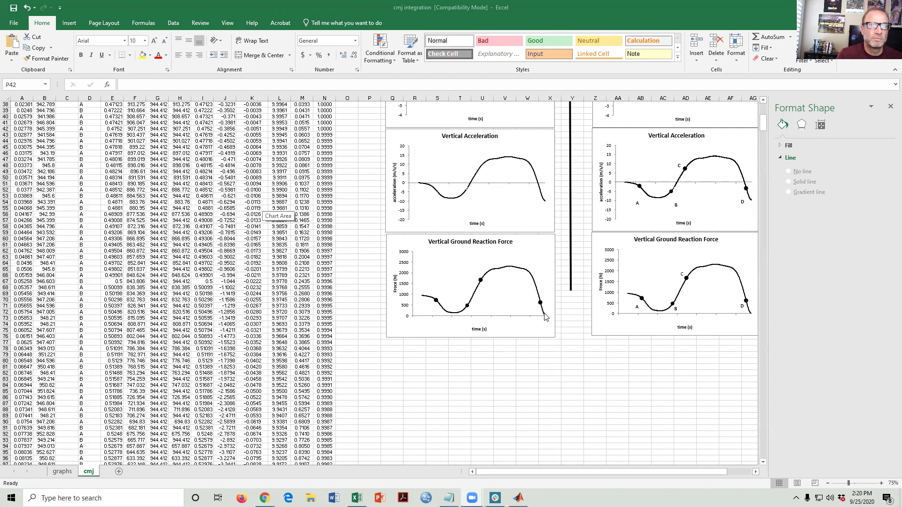
pyautogui.press('Escape')
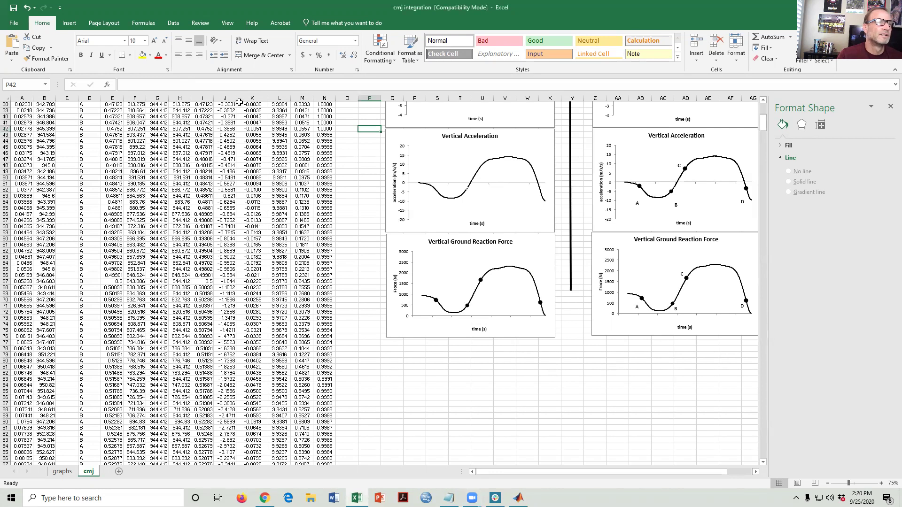
pyautogui.click(70, 23)
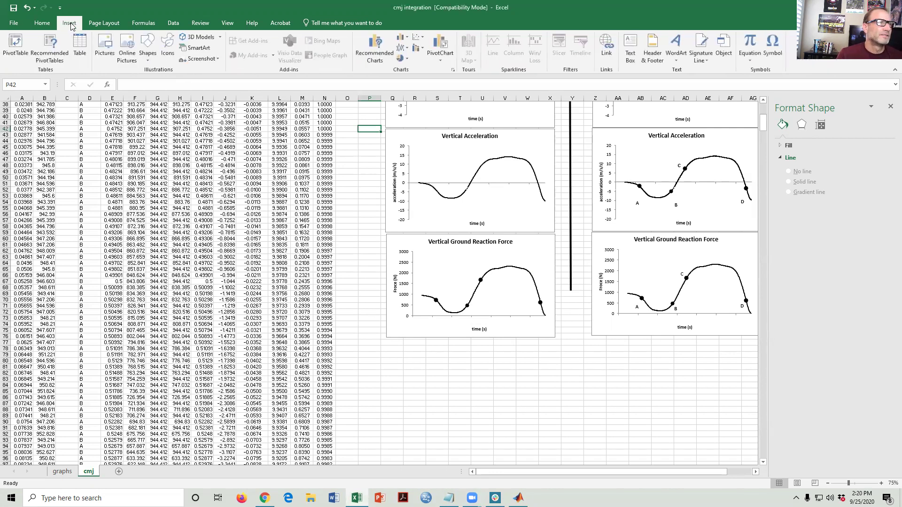
pyautogui.click(149, 58)
pyautogui.click(153, 80)
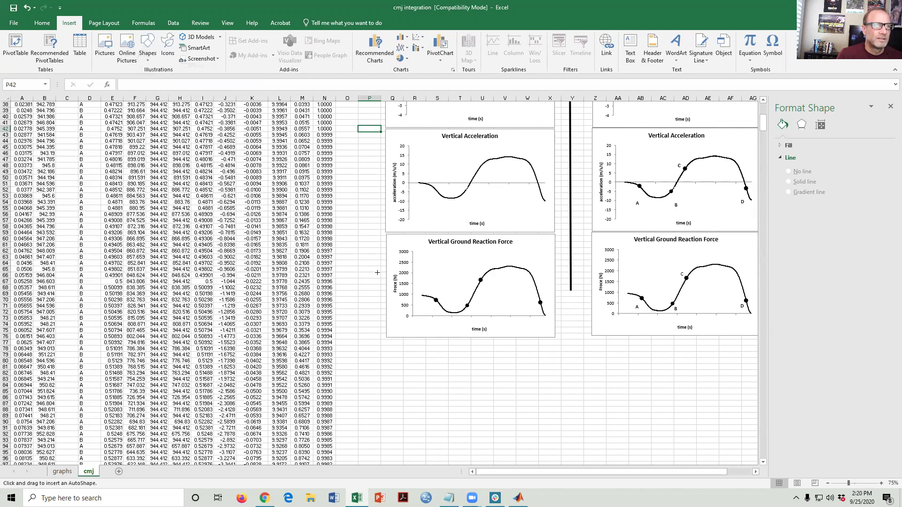
pyautogui.moveTo(421, 295); pyautogui.dragTo(556, 295)
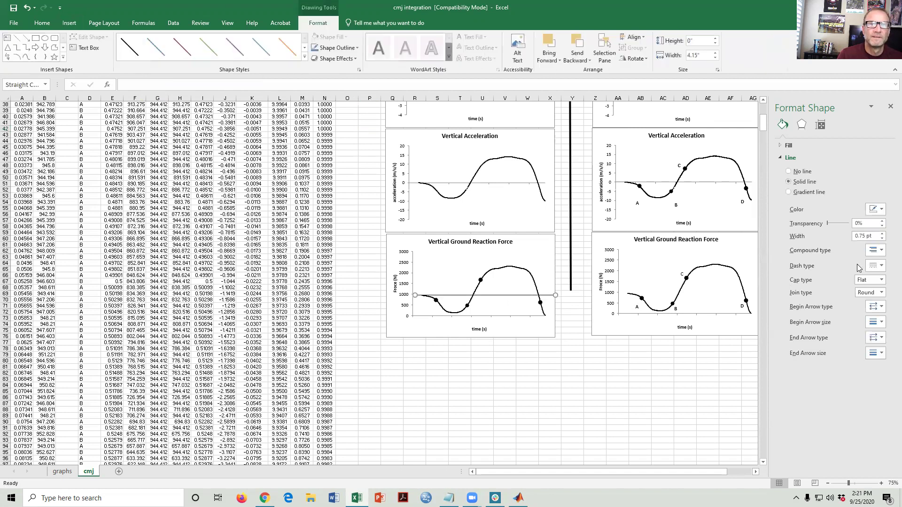
# - Thicken the body-weight reference line to 3.5 pt and deselect it
pyautogui.click(882, 234)
pyautogui.click(882, 234)
pyautogui.click(882, 234)
pyautogui.click(882, 234)
pyautogui.click(882, 234)
pyautogui.click(882, 234)
pyautogui.click(882, 234)
pyautogui.click(882, 234)
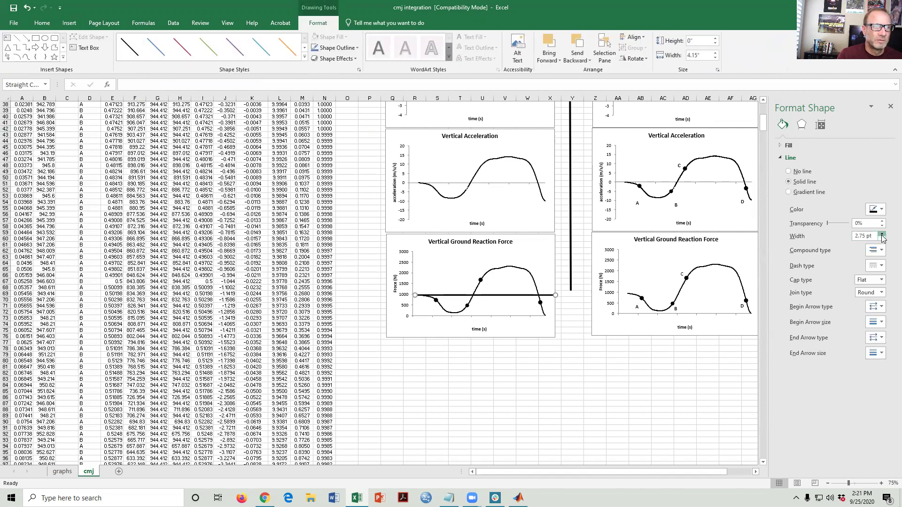
pyautogui.click(638, 385)
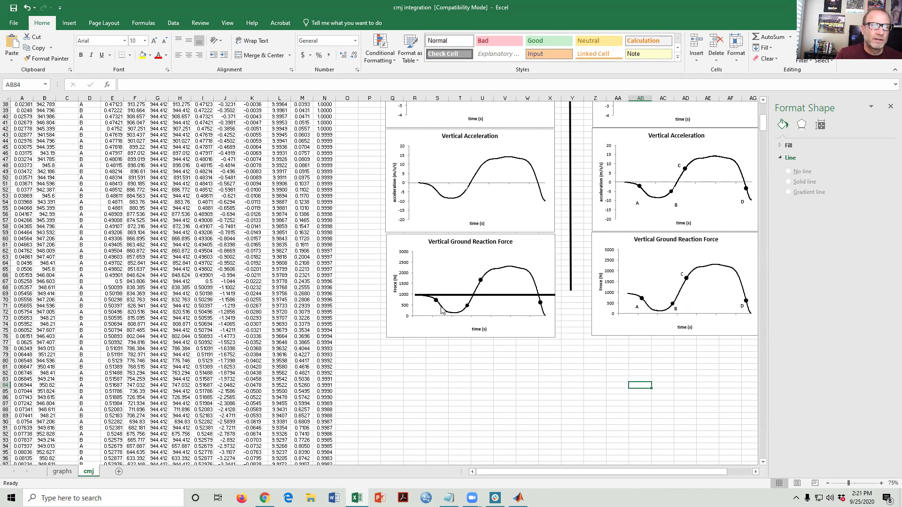
# - Move the thick horizontal line onto the zero level of the unlabelled Vertical Acceleration chart
pyautogui.moveTo(442, 310)
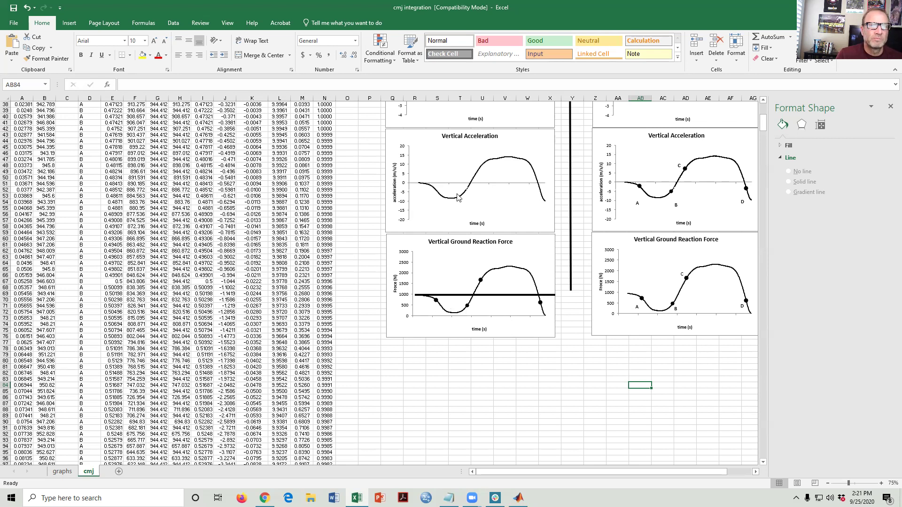
pyautogui.moveTo(463, 196)
pyautogui.moveTo(543, 309)
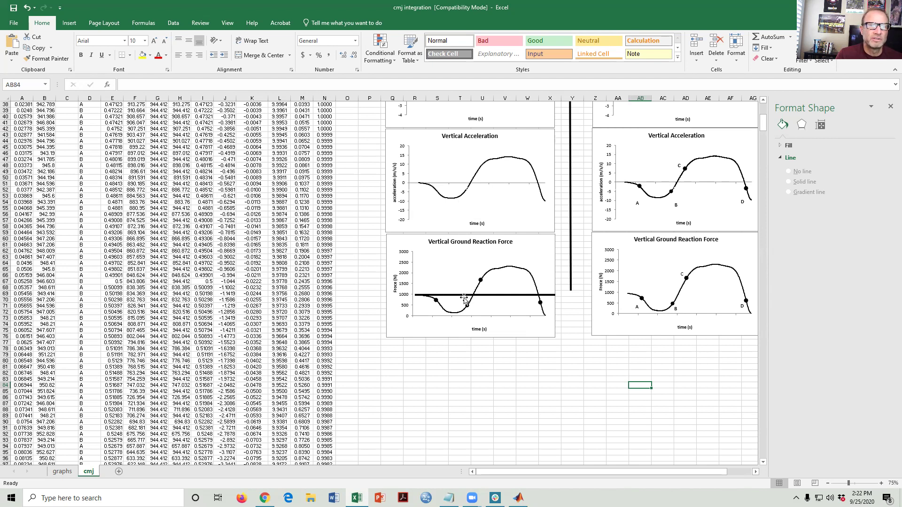
pyautogui.moveTo(465, 295); pyautogui.dragTo(465, 183)
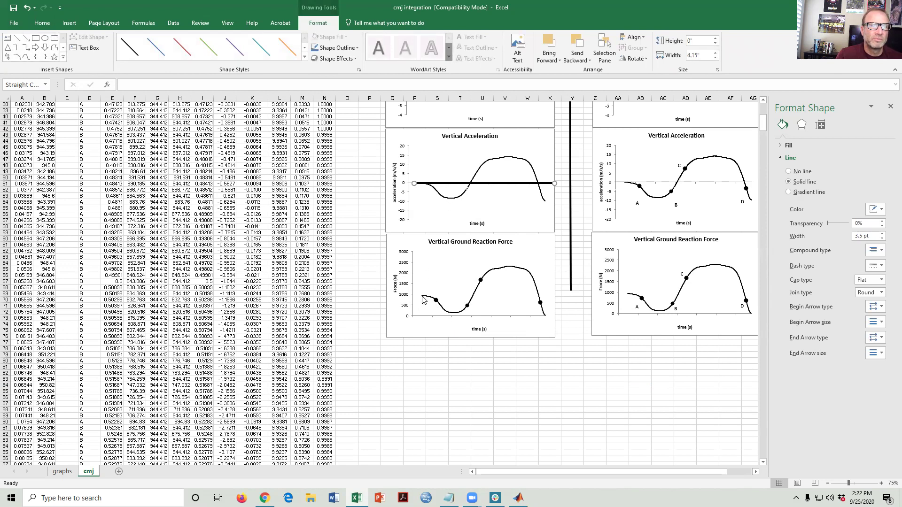
# - Examine the acceleration formula in cell J14 and the force and body-weight cells it references
pyautogui.moveTo(422, 300)
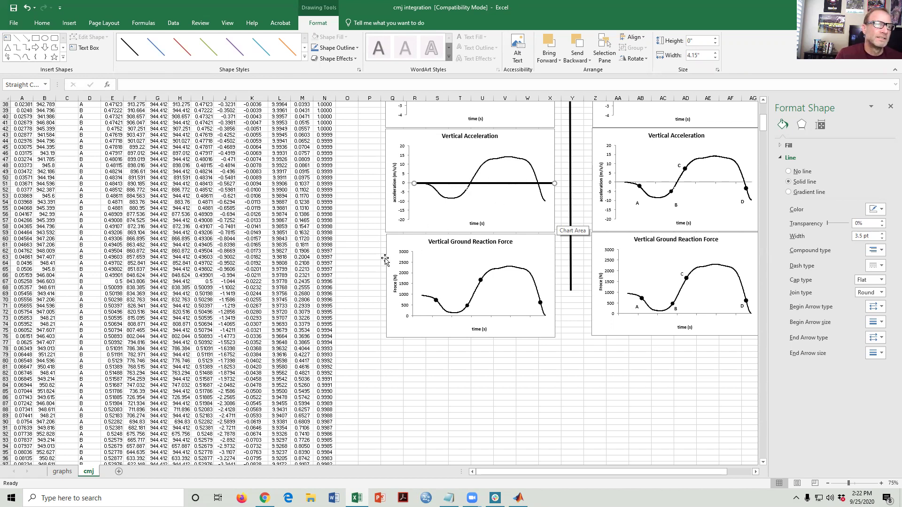
pyautogui.scroll(1, 373, 255)
pyautogui.scroll(5, 372, 255)
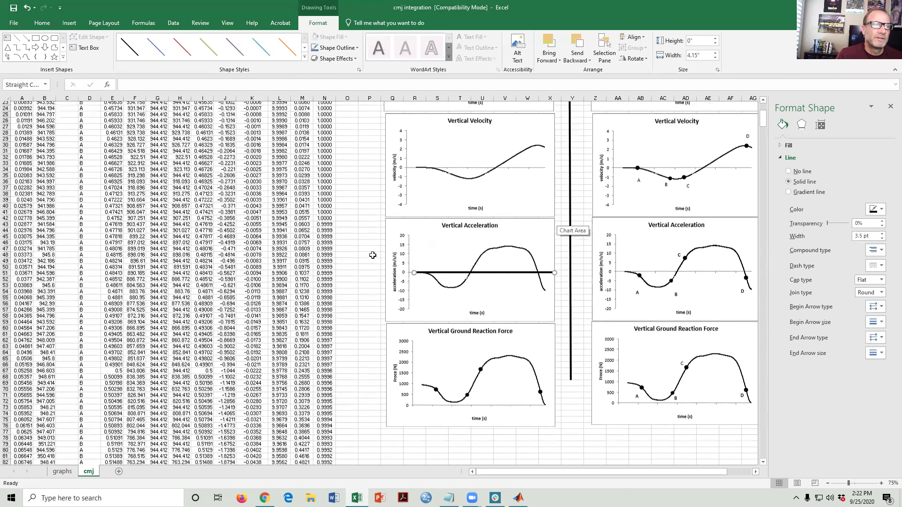
pyautogui.scroll(6, 373, 255)
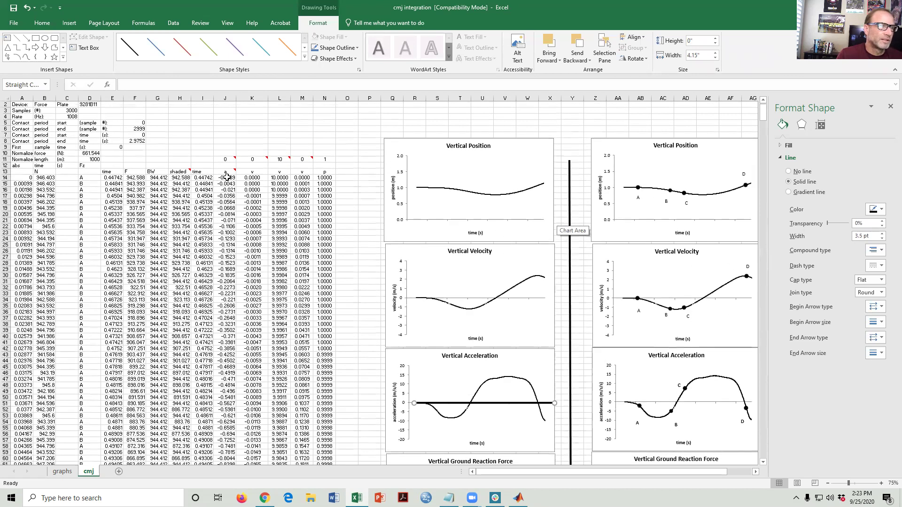
pyautogui.click(227, 178)
pyautogui.click(228, 83)
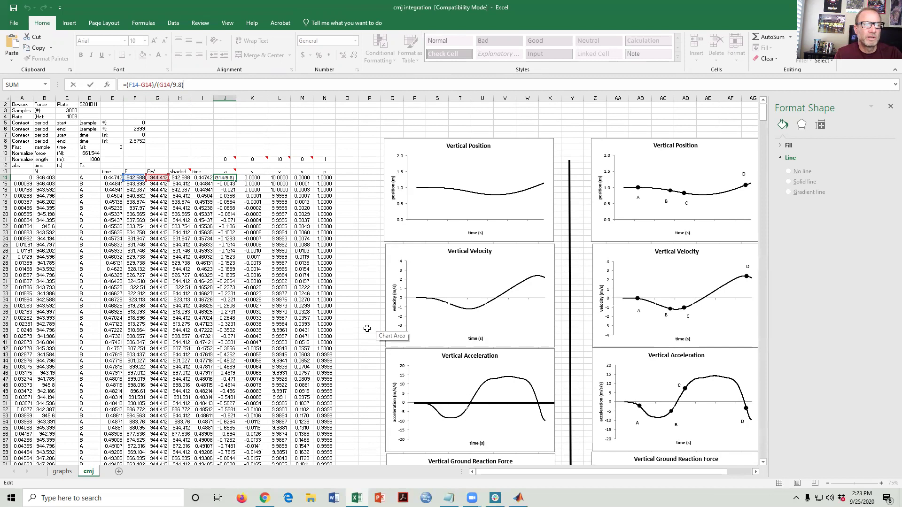
pyautogui.click(360, 326)
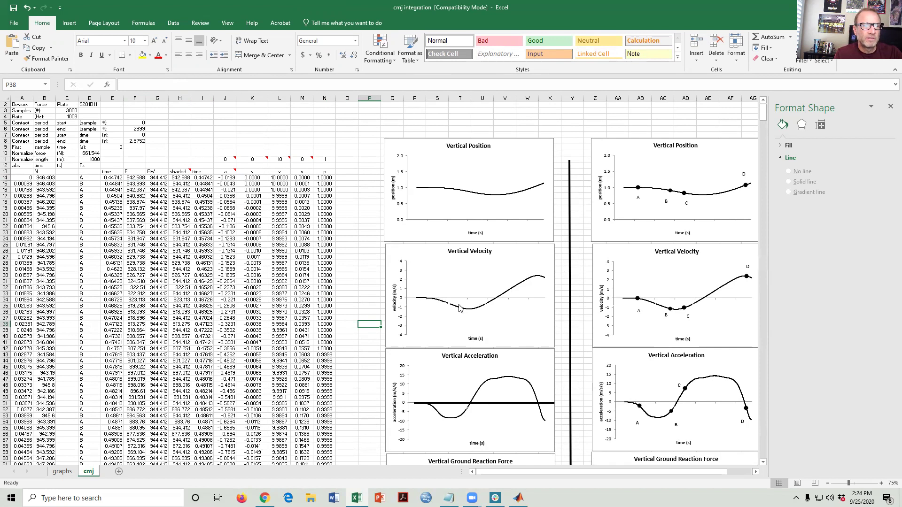
# - Move the thick horizontal line from the acceleration chart onto the zero level of the Vertical Velocity chart above it
pyautogui.click(494, 394)
pyautogui.moveTo(493, 395); pyautogui.dragTo(489, 290)
pyautogui.click(487, 296)
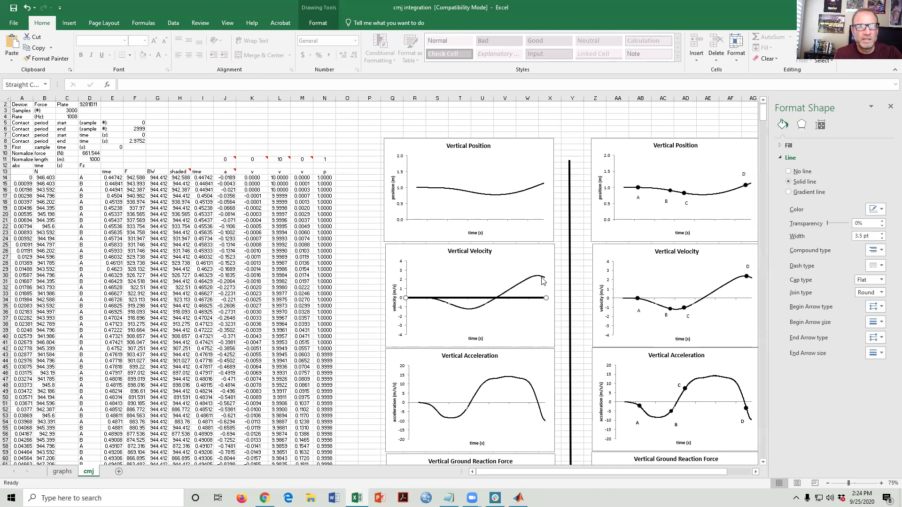
# - Highlight the source data of the unlabelled Vertical Velocity curve and examine the first velocity formula in K14
pyautogui.moveTo(541, 282)
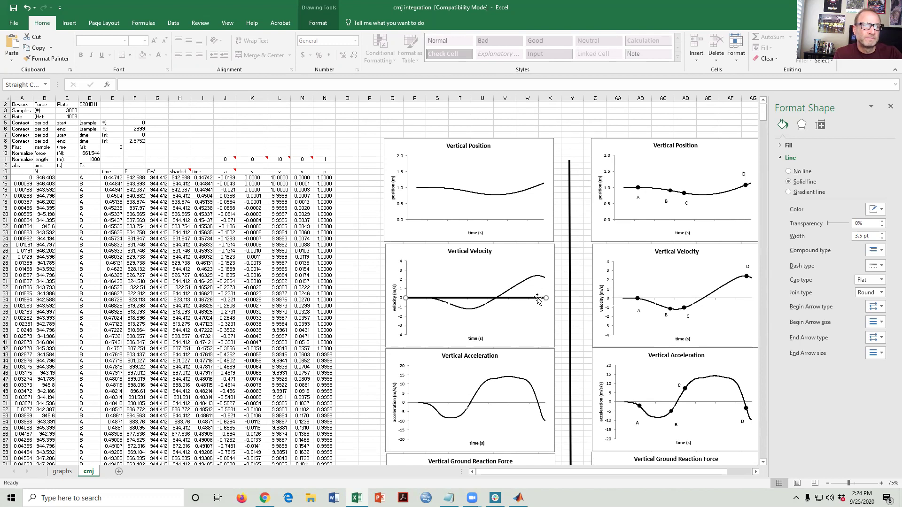
pyautogui.click(464, 311)
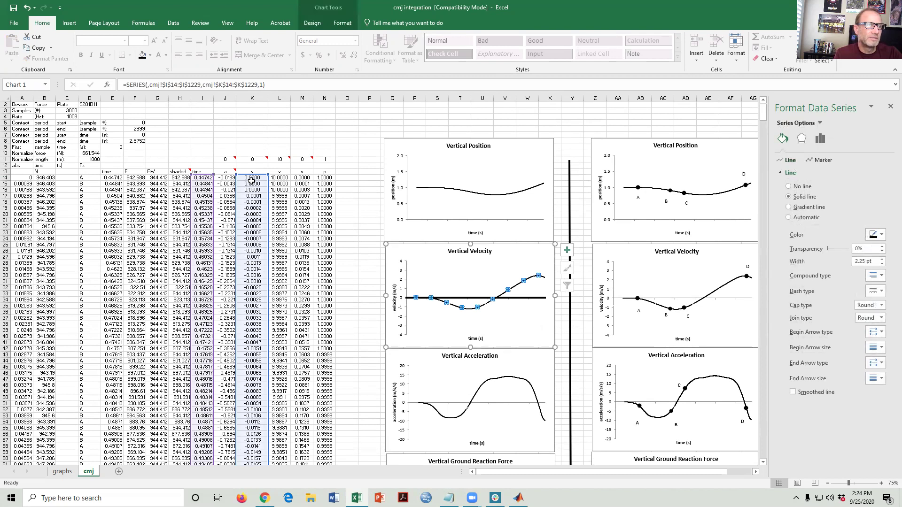
pyautogui.click(279, 130)
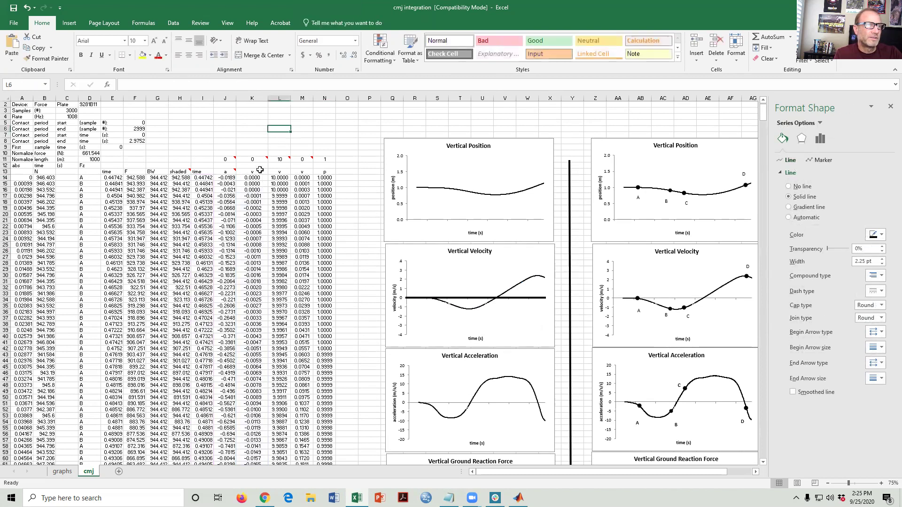
pyautogui.click(253, 177)
pyautogui.click(209, 89)
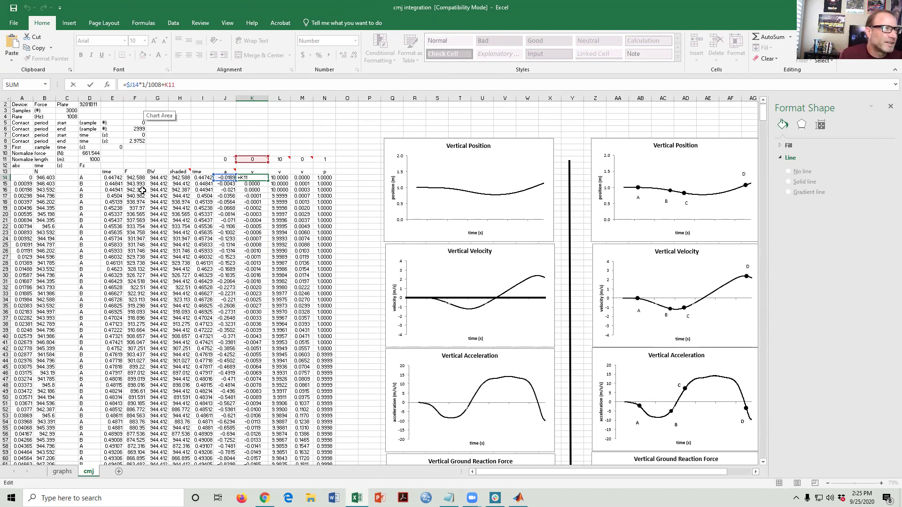
pyautogui.press('Escape')
# - Examine the velocity formulas in K17 and K16 and the acceleration and previous-velocity cells they reference
pyautogui.doubleClick(255, 195)
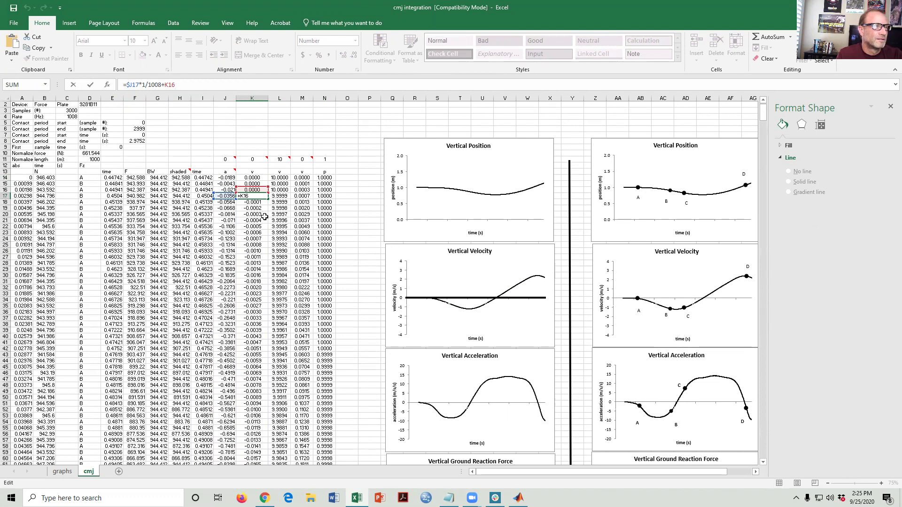
pyautogui.press('Escape')
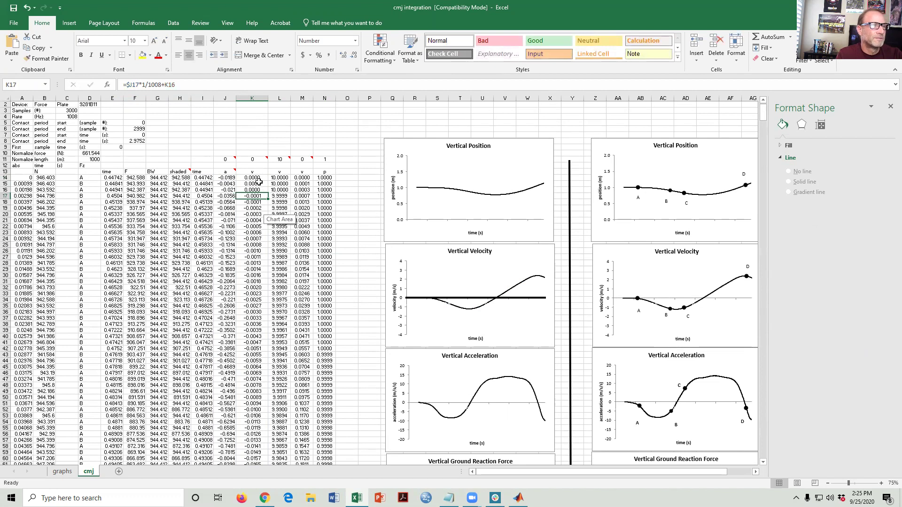
pyautogui.press('Up')
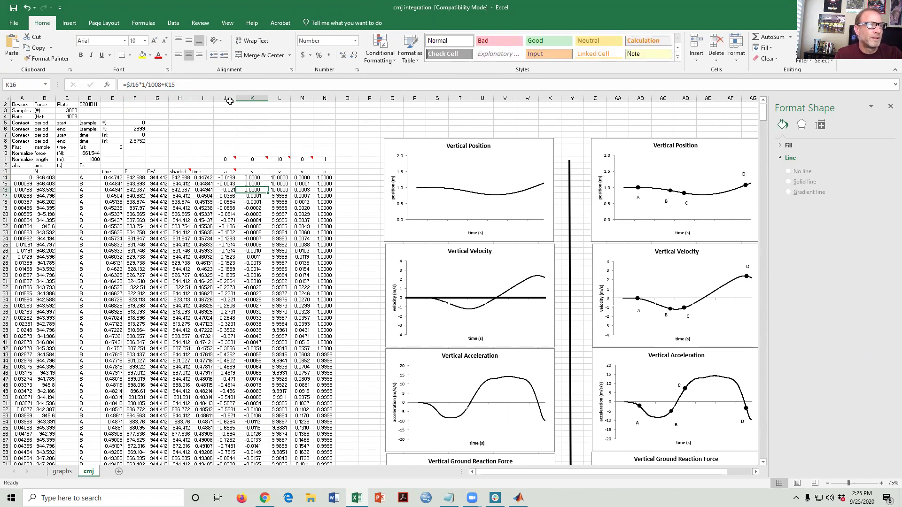
pyautogui.click(216, 85)
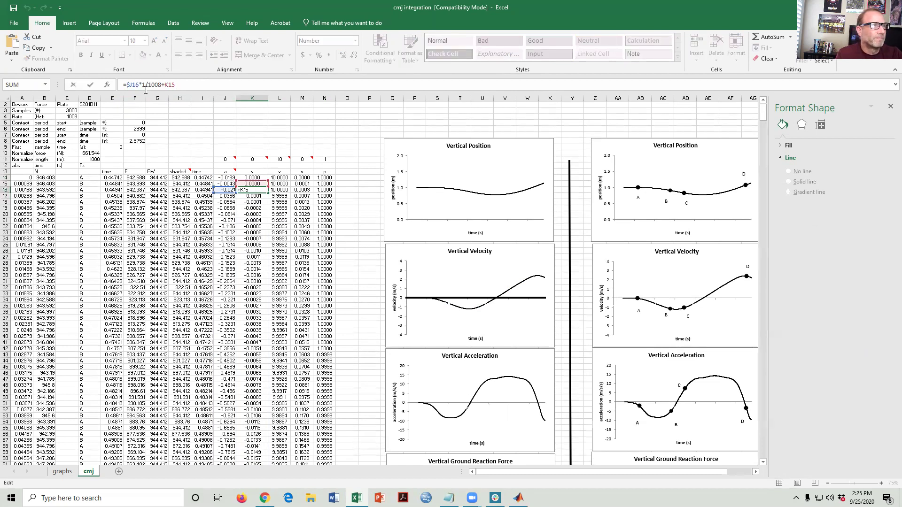
pyautogui.write('1')
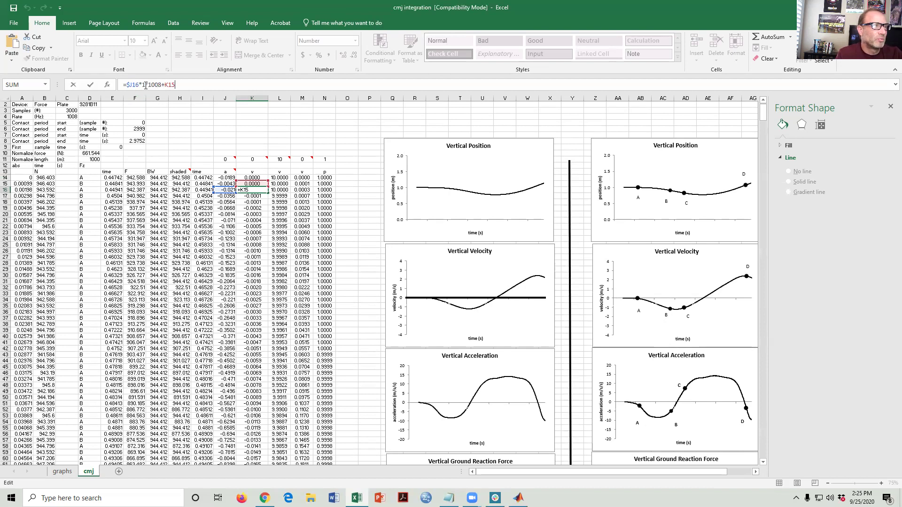
pyautogui.hotkey('ctrl', 'Return')
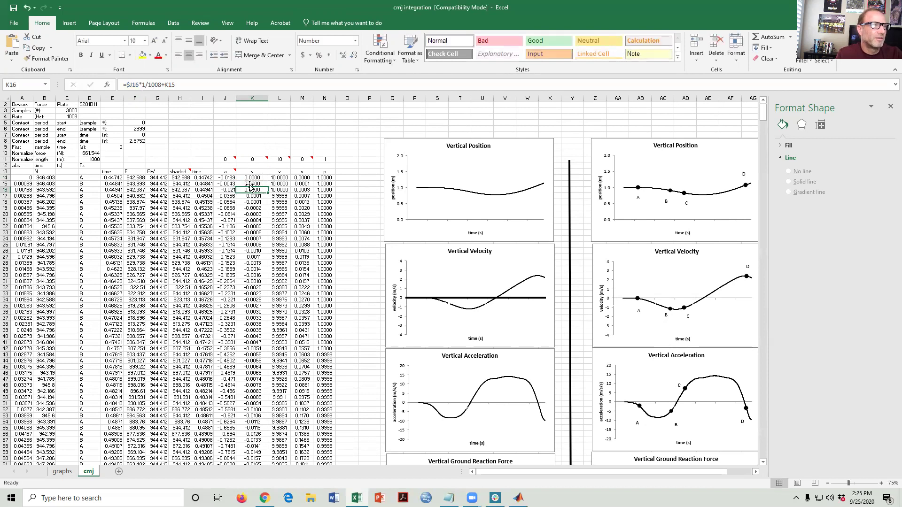
# - Try putting parentheses around 1/1008 in the K15 velocity formula and discard the edit
pyautogui.click(252, 184)
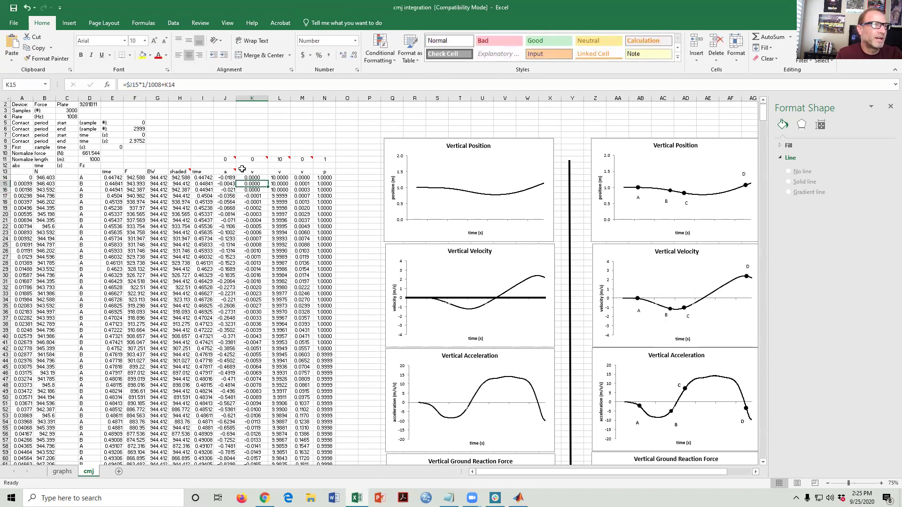
pyautogui.click(142, 85)
pyautogui.write('(')
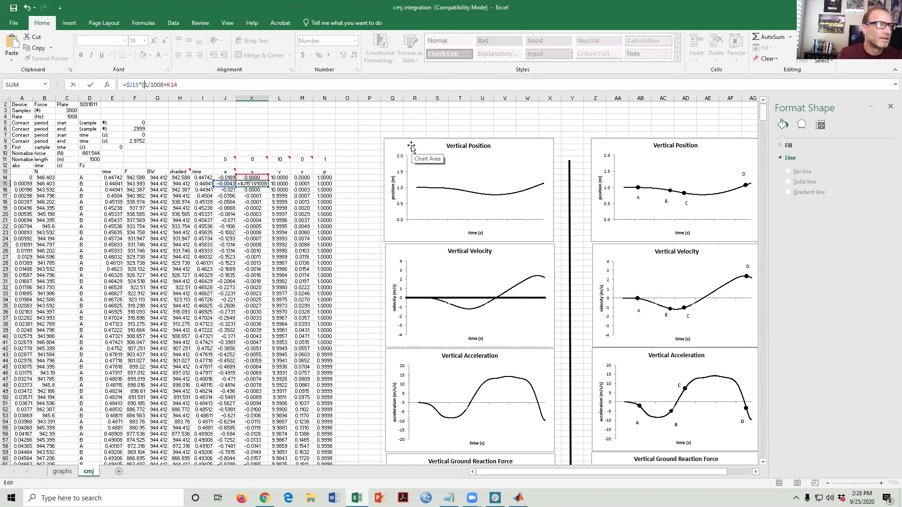
pyautogui.press('Right')
pyautogui.press('Right')
pyautogui.press('Right')
pyautogui.press('Right')
pyautogui.press('Right')
pyautogui.press('Right')
pyautogui.write(')')
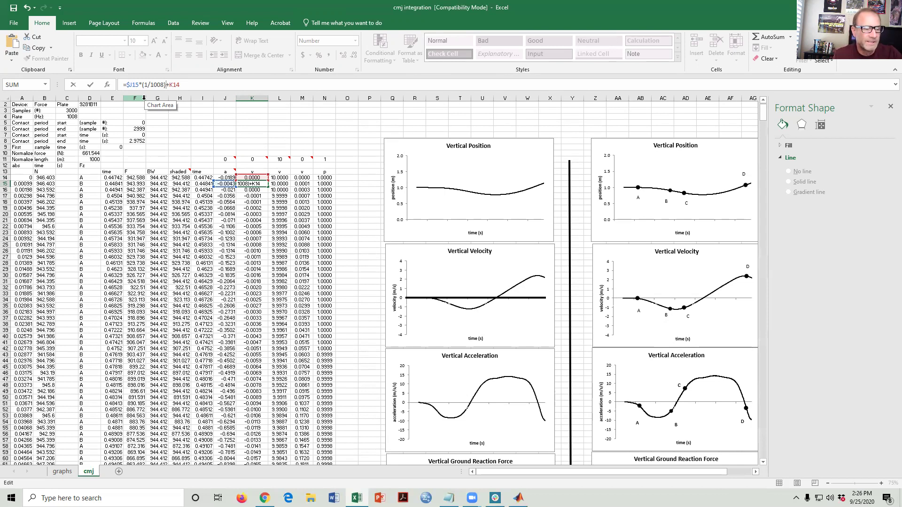
pyautogui.press('Escape')
# - Compare the velocity formulas in K14 and K23, checking which starting or previous velocity cell each one references
pyautogui.click(259, 178)
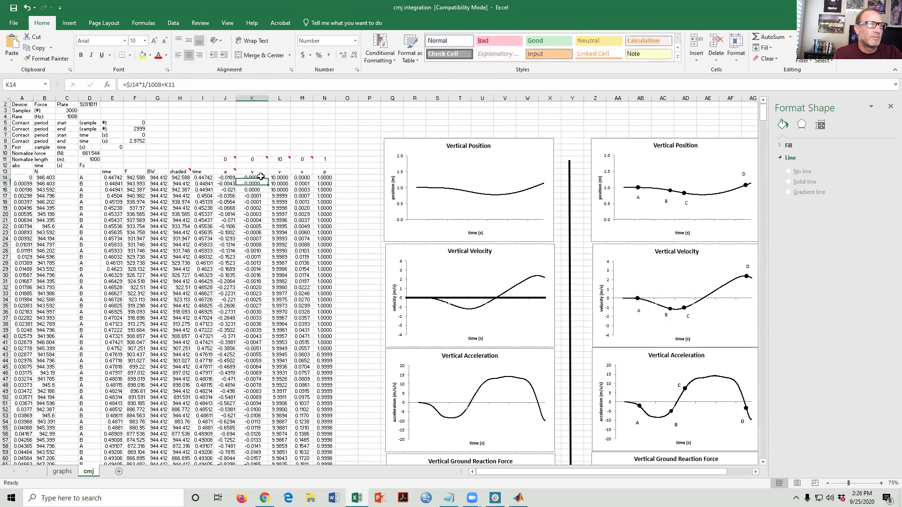
pyautogui.press('F2')
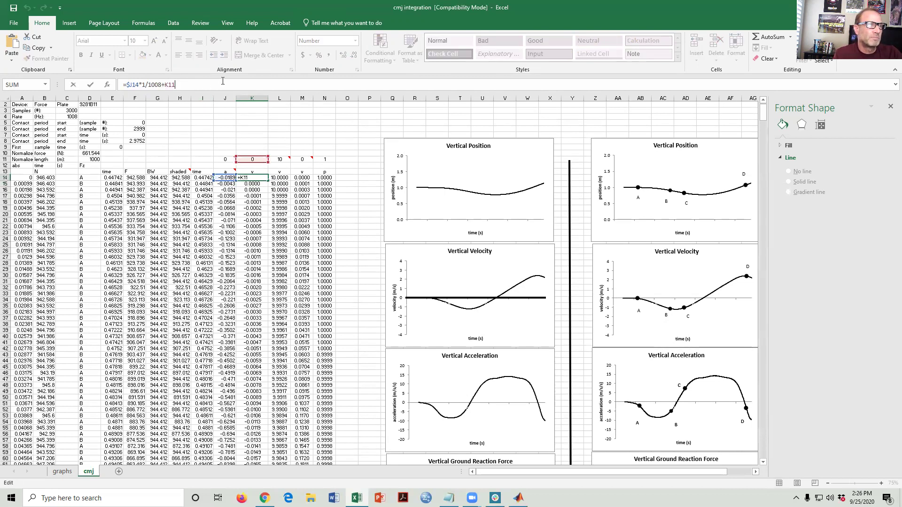
pyautogui.moveTo(259, 159)
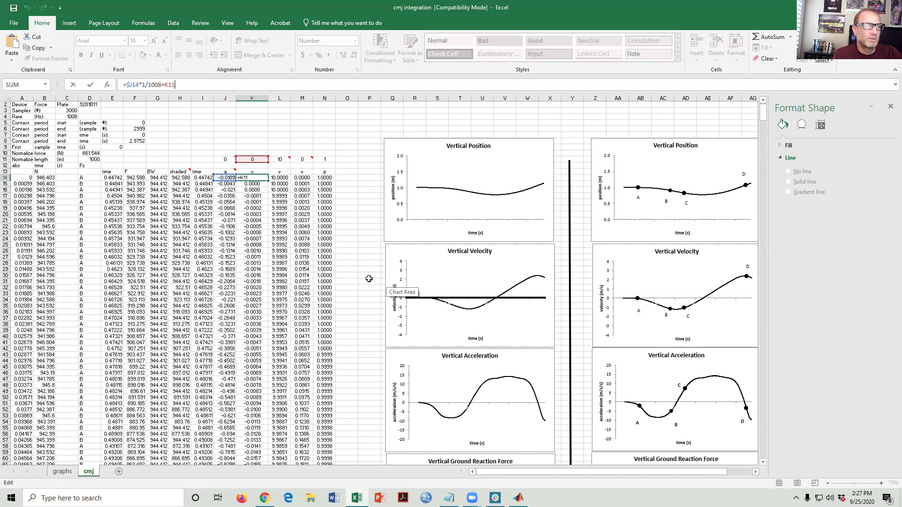
pyautogui.hotkey('ctrl', 'Return')
pyautogui.click(252, 232)
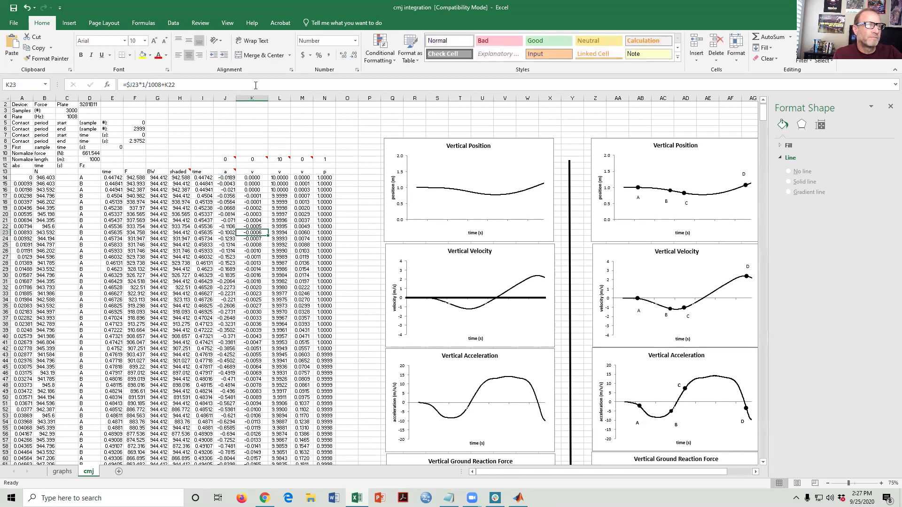
pyautogui.click(256, 85)
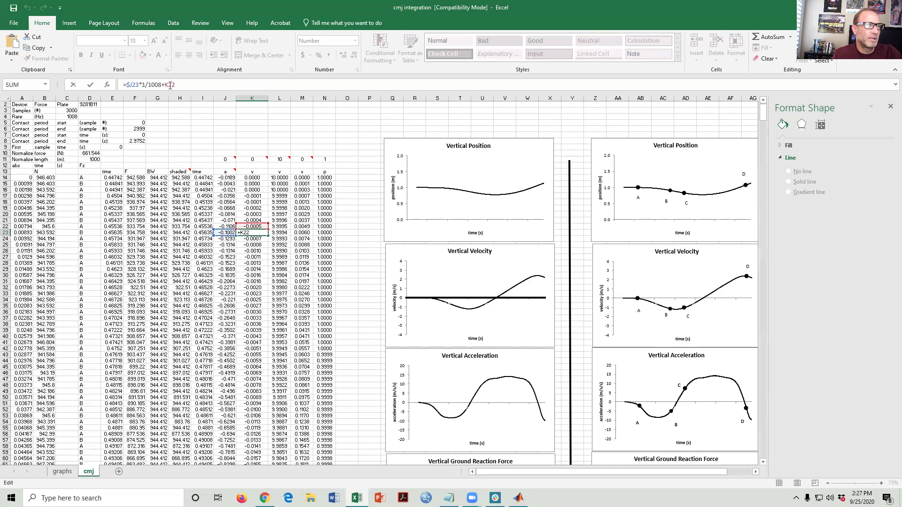
# - Highlight the source data of the unlabelled Vertical Velocity curve and examine the first position formula in N14 with its referenced cells
pyautogui.press('Escape')
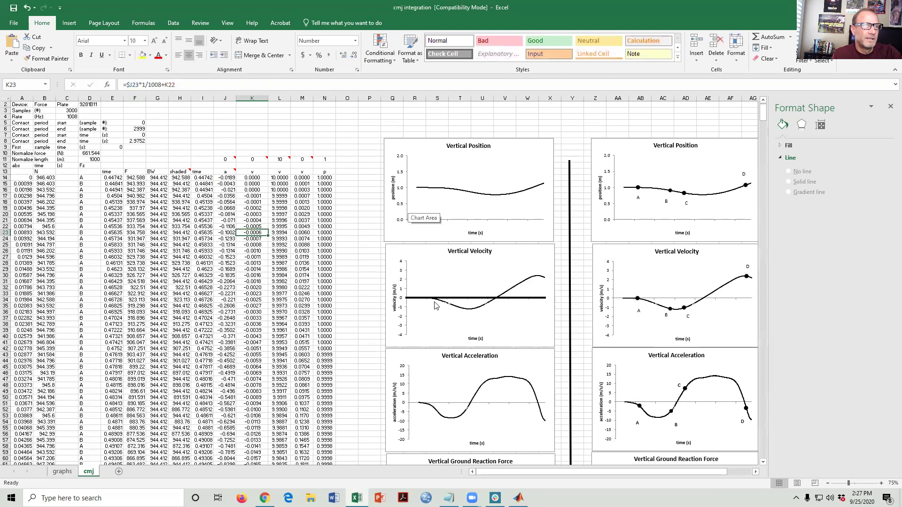
pyautogui.click(451, 307)
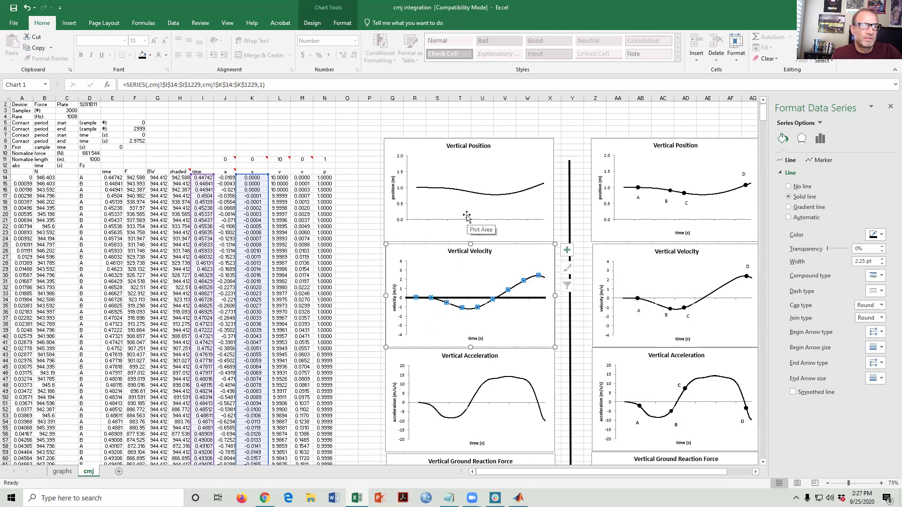
pyautogui.click(282, 178)
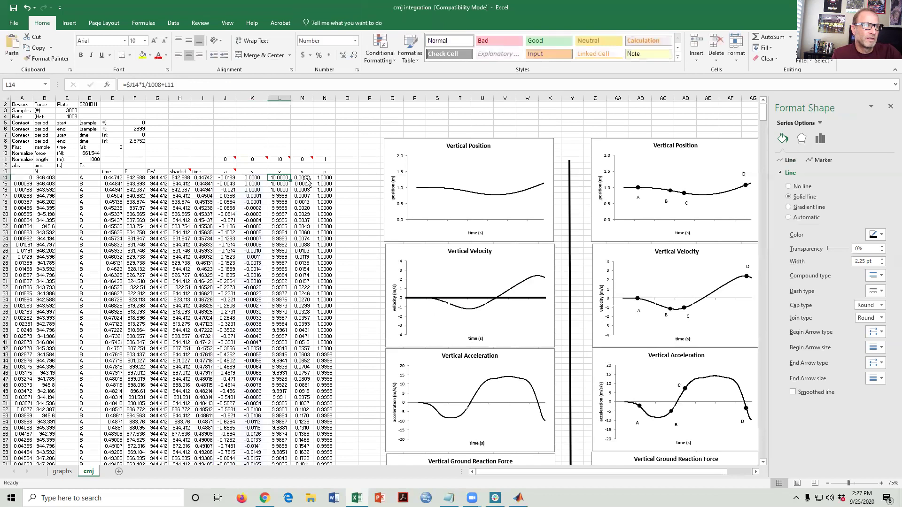
pyautogui.click(324, 178)
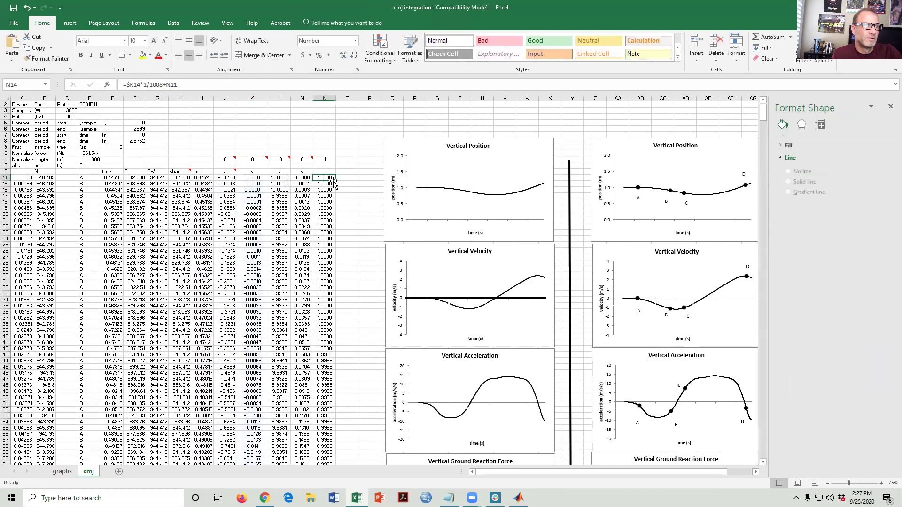
pyautogui.click(200, 83)
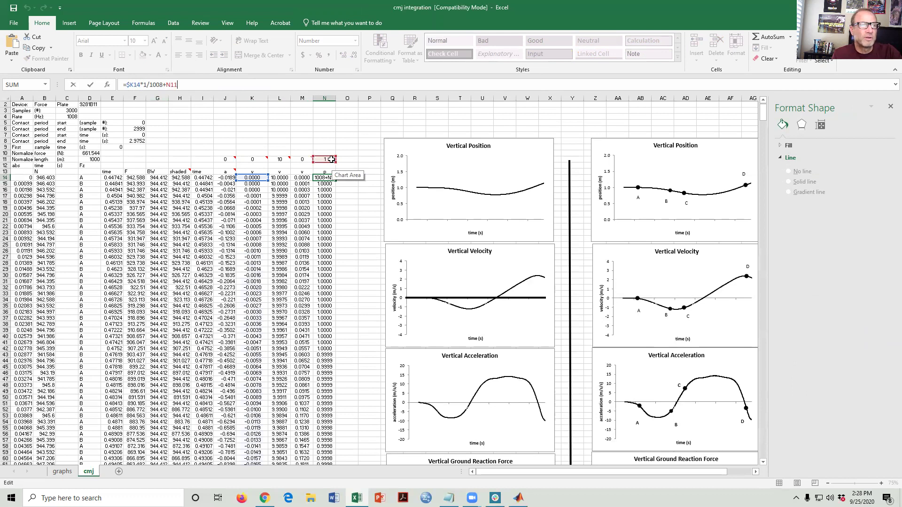
pyautogui.press('Return')
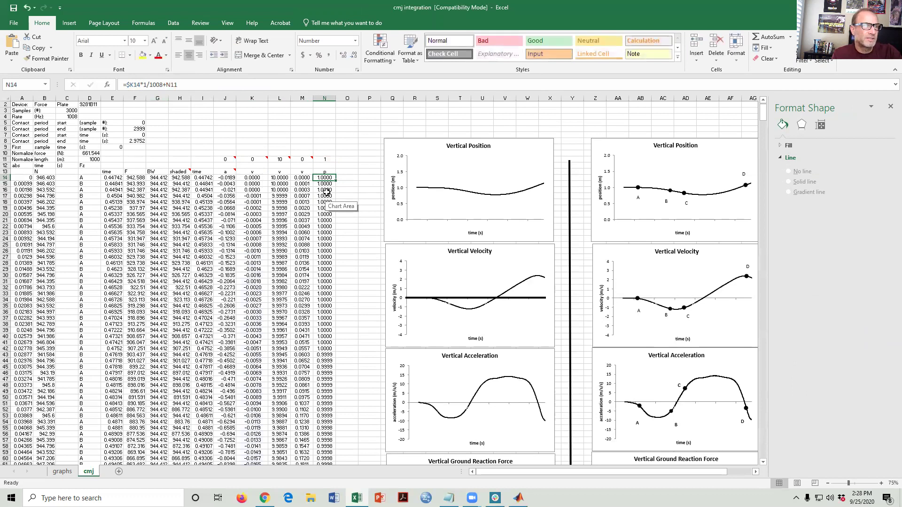
# - Examine the position formulas in N16 and N23 and the velocity and previous-position cells they reference
pyautogui.click(328, 191)
pyautogui.click(248, 84)
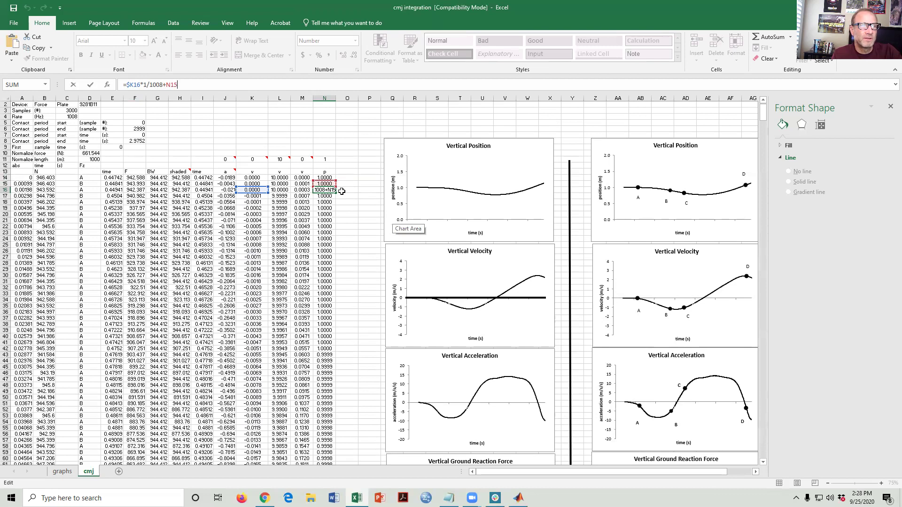
pyautogui.click(327, 233)
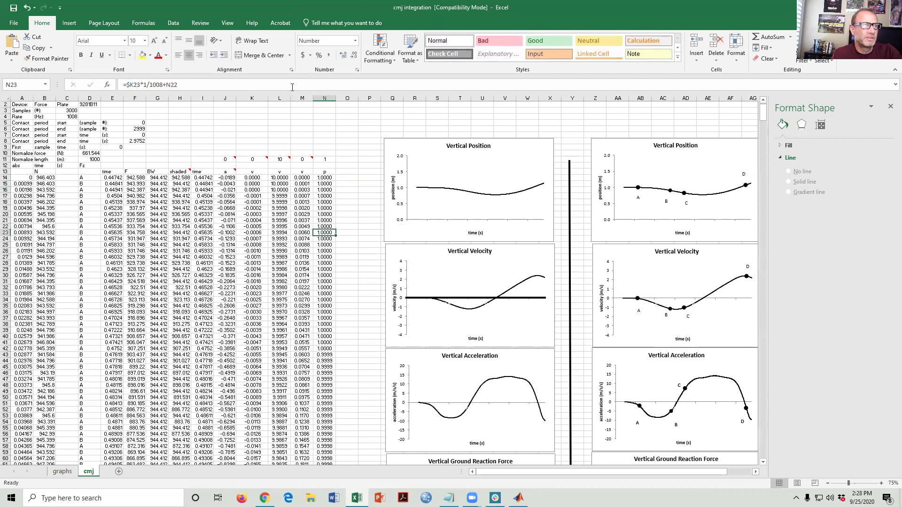
pyautogui.press('F2')
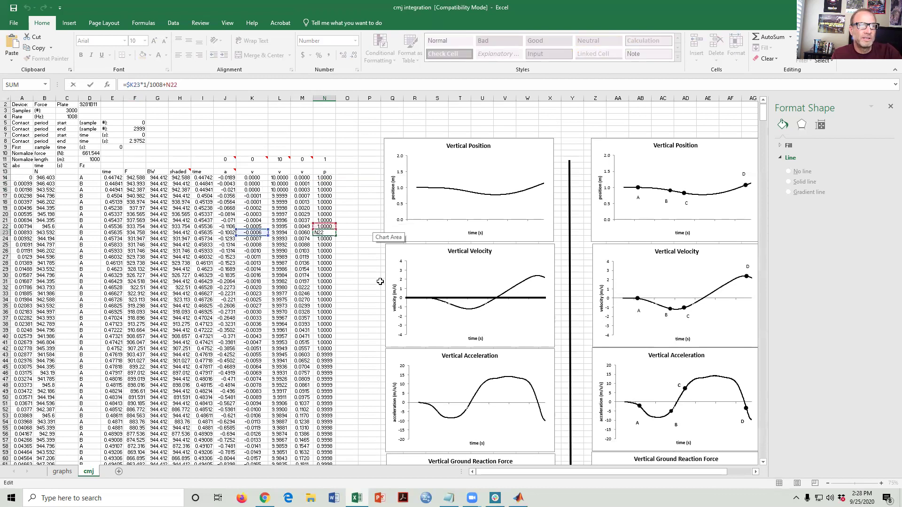
pyautogui.press('Escape')
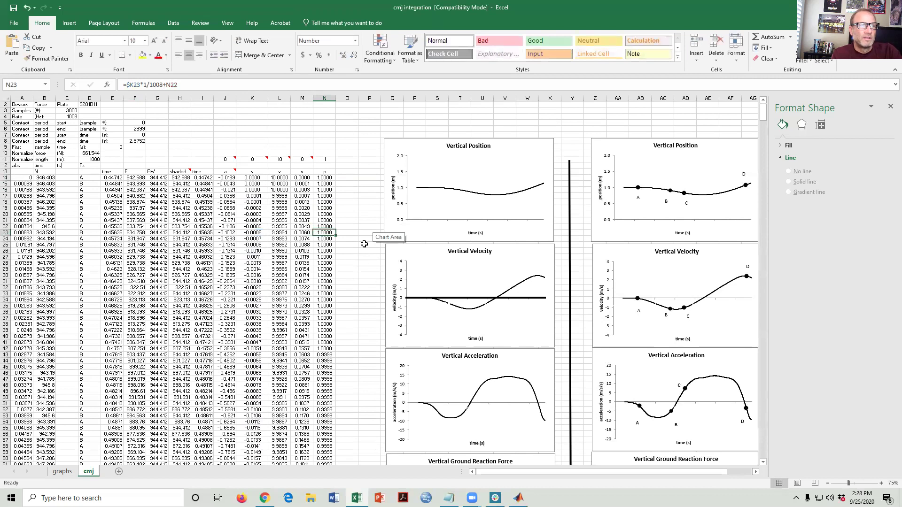
# - Lay the horizontal reference line across the unlabelled Vertical Position chart at 1.0 m, compare the curves, and park the line above that chart
pyautogui.moveTo(454, 298); pyautogui.dragTo(460, 187)
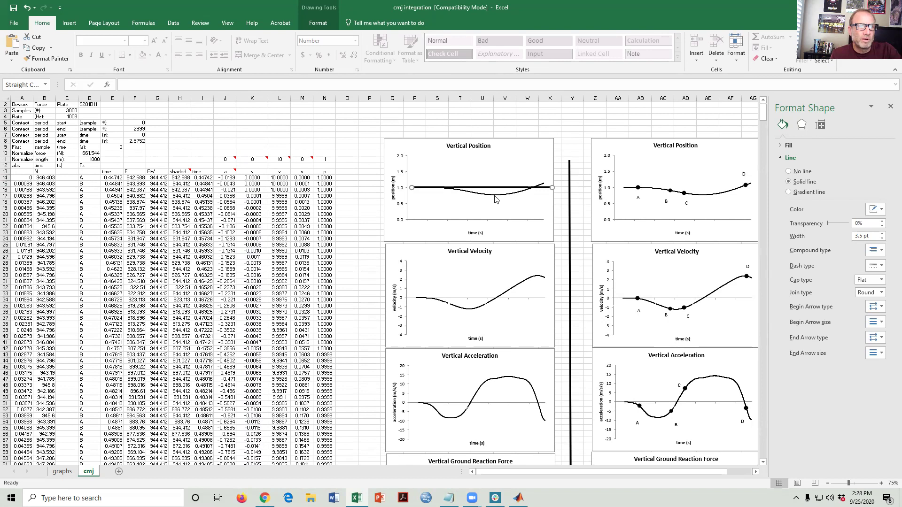
pyautogui.moveTo(496, 197)
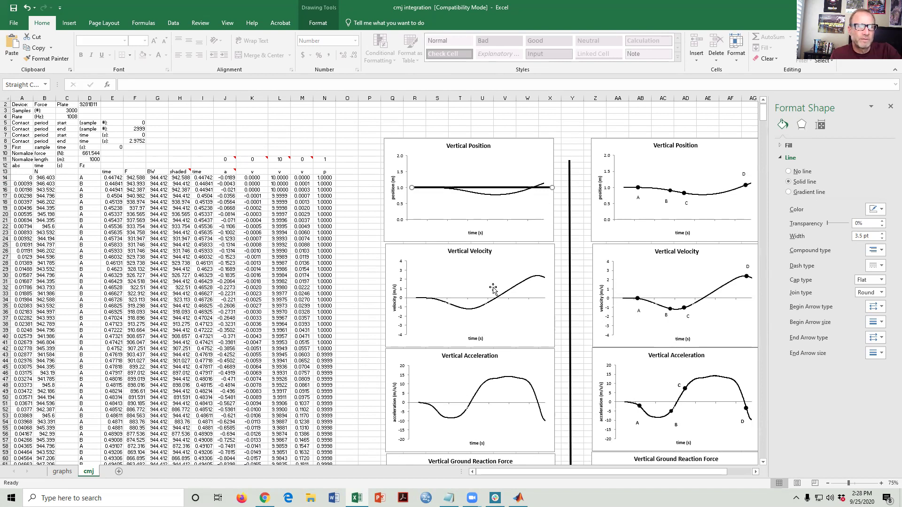
pyautogui.moveTo(497, 299)
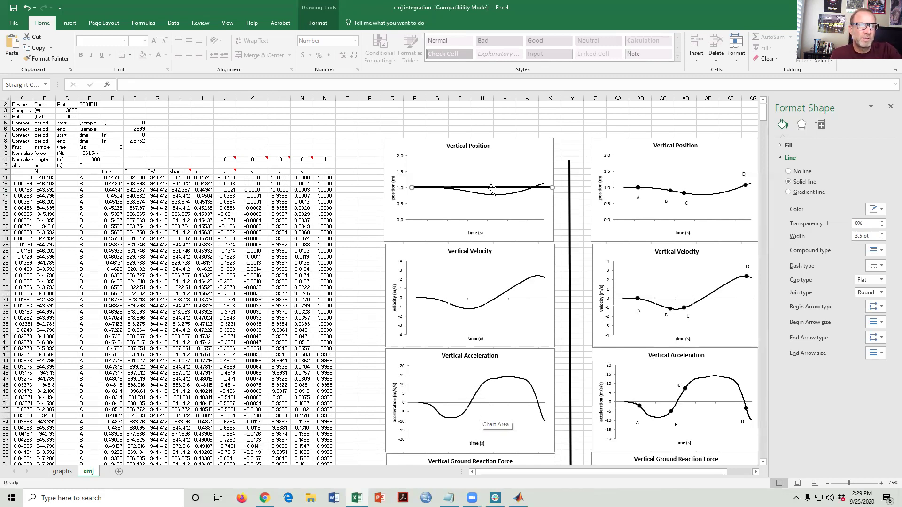
pyautogui.moveTo(491, 188); pyautogui.dragTo(484, 141)
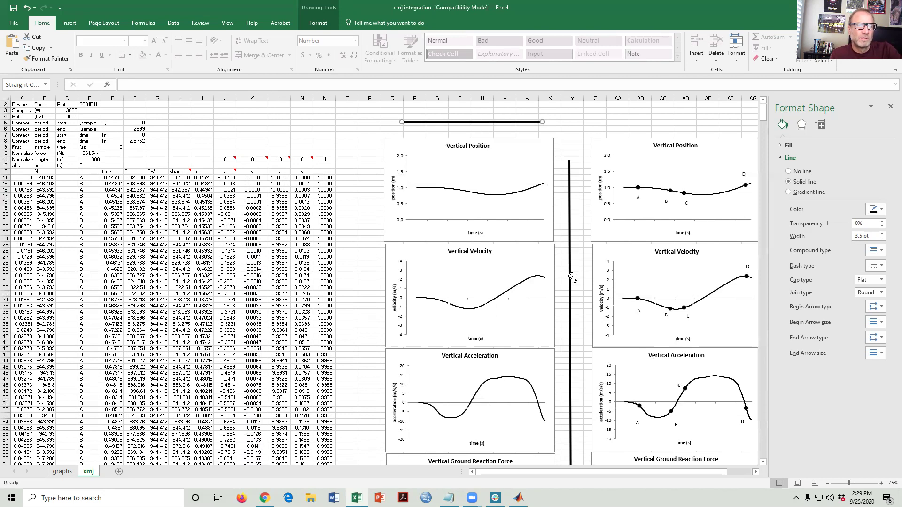
# - Place the vertical reference line at the lowest point of the unlabelled Vertical Ground Reaction Force curve and compare the charts above it
pyautogui.scroll(-2, 587, 294)
pyautogui.scroll(-4, 586, 294)
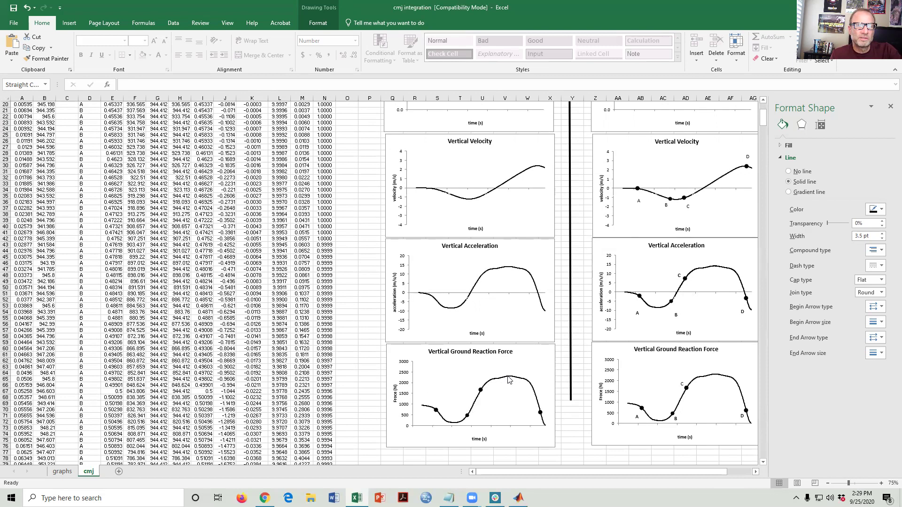
pyautogui.moveTo(571, 363); pyautogui.dragTo(454, 385)
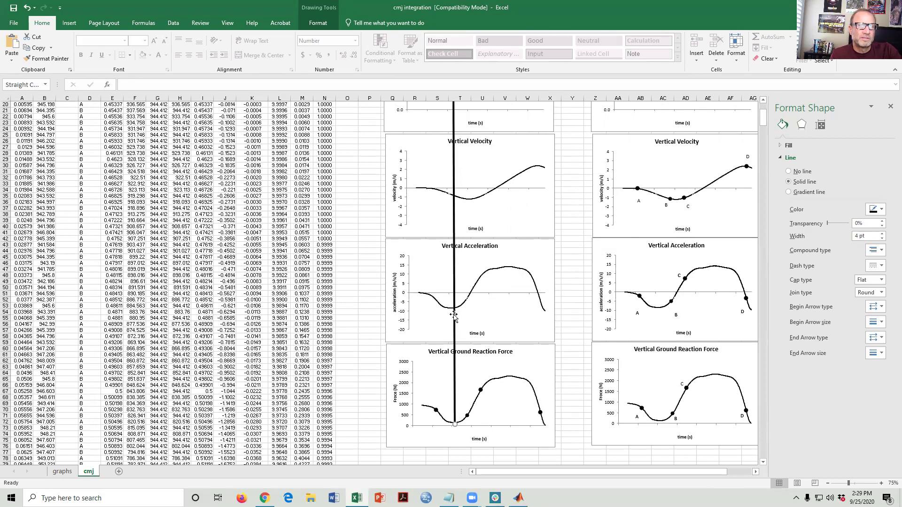
pyautogui.scroll(2, 452, 264)
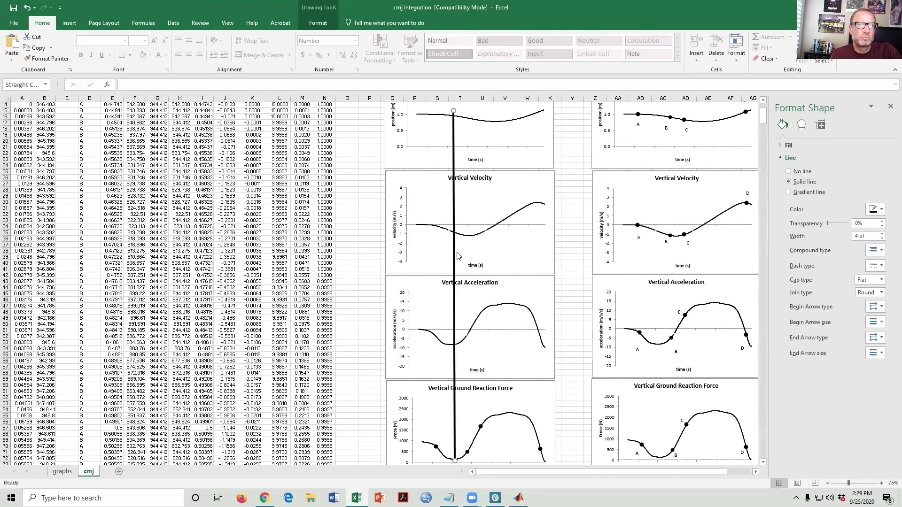
pyautogui.scroll(2, 453, 233)
pyautogui.moveTo(501, 161)
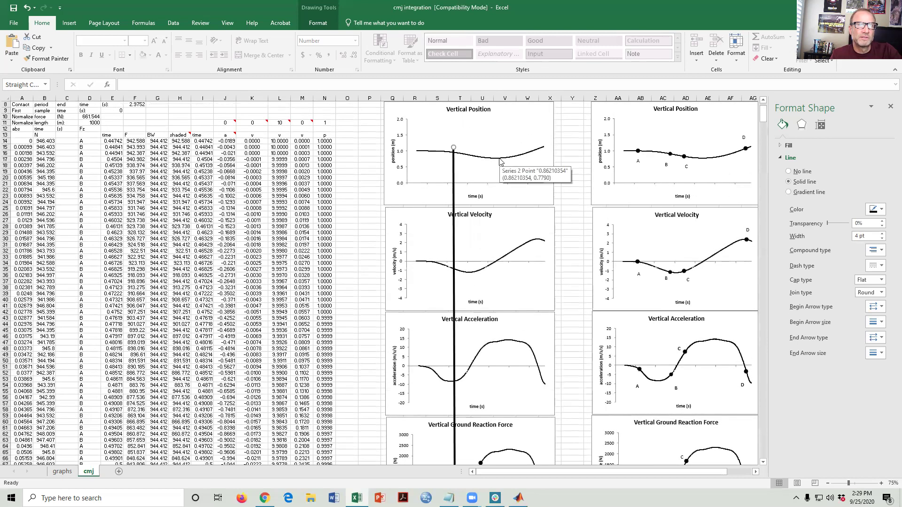
# - Align the vertical reference line with the peak of the unlabelled force curve, compare the charts, and return the line to the gap between chart columns
pyautogui.scroll(-5, 454, 358)
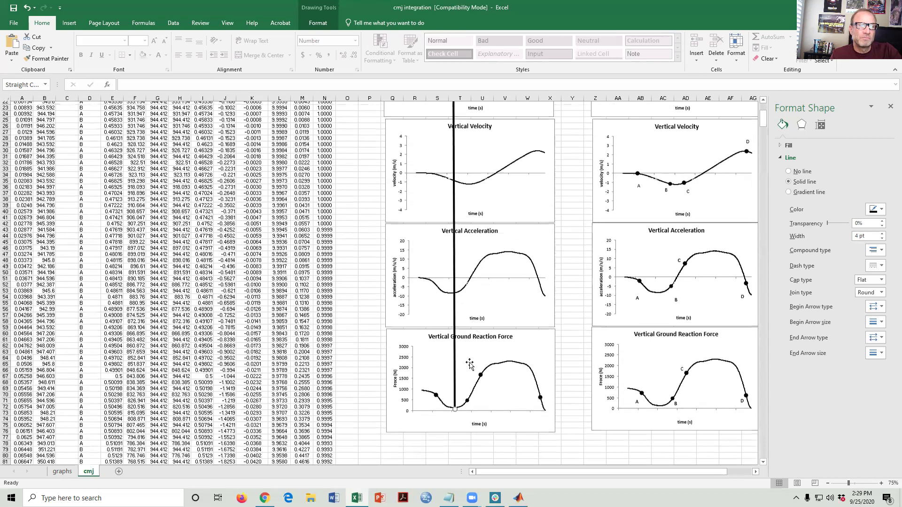
pyautogui.moveTo(454, 356); pyautogui.dragTo(509, 356)
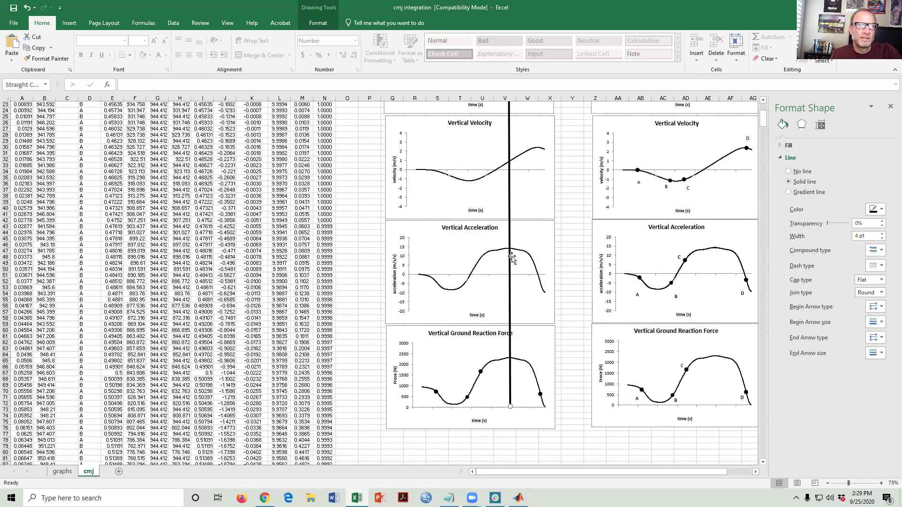
pyautogui.scroll(3, 514, 256)
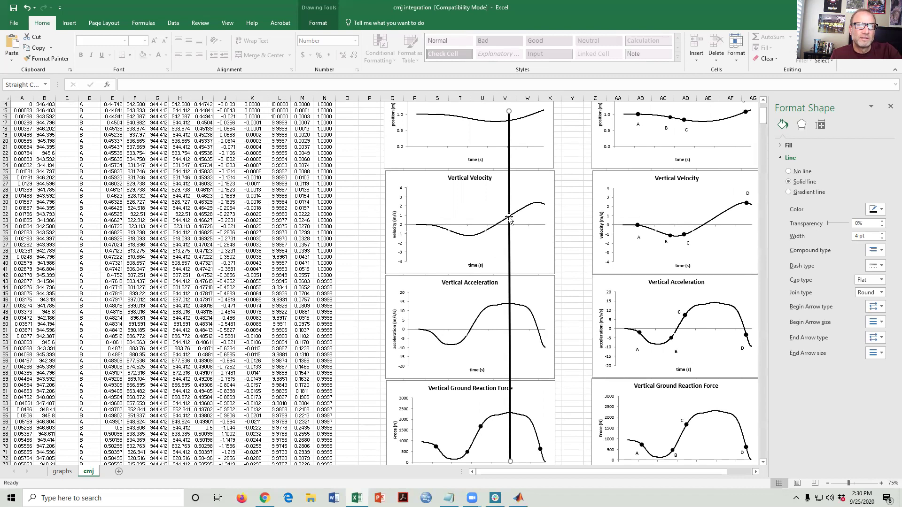
pyautogui.scroll(1, 483, 157)
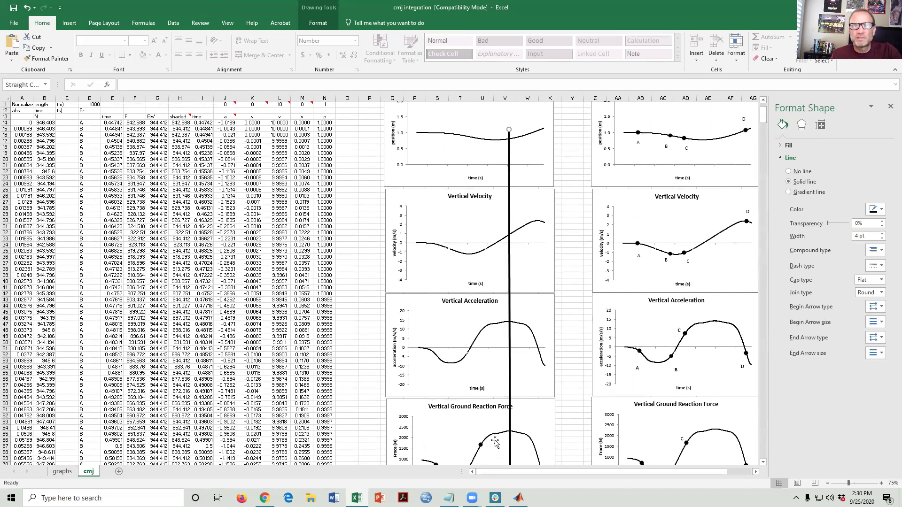
pyautogui.moveTo(492, 439)
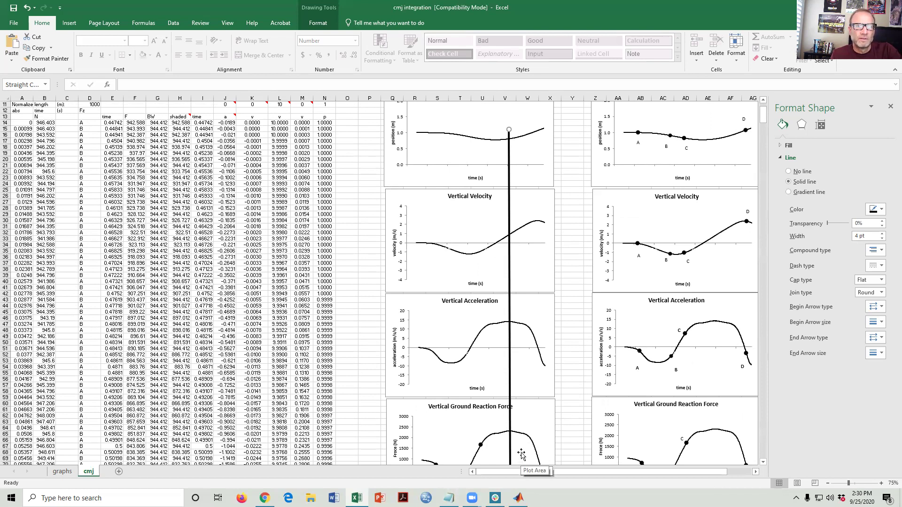
pyautogui.scroll(2, 401, 239)
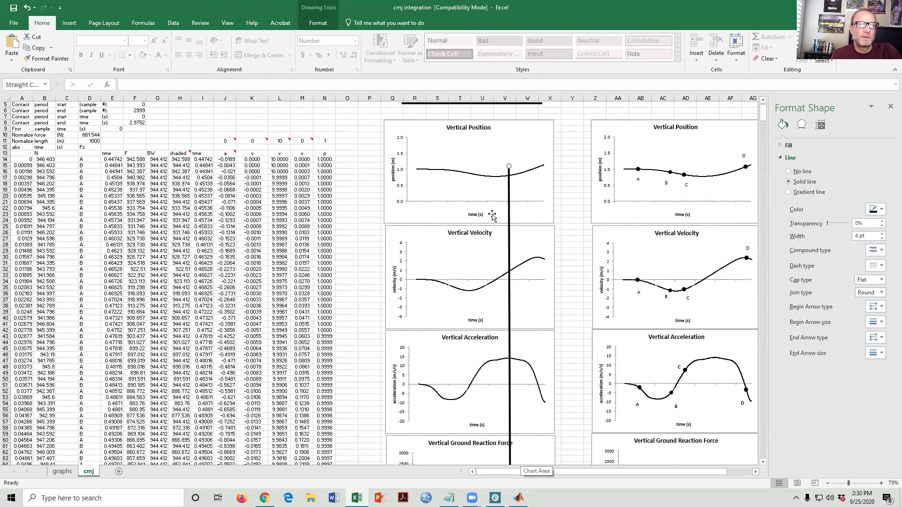
pyautogui.moveTo(510, 212); pyautogui.dragTo(570, 186)
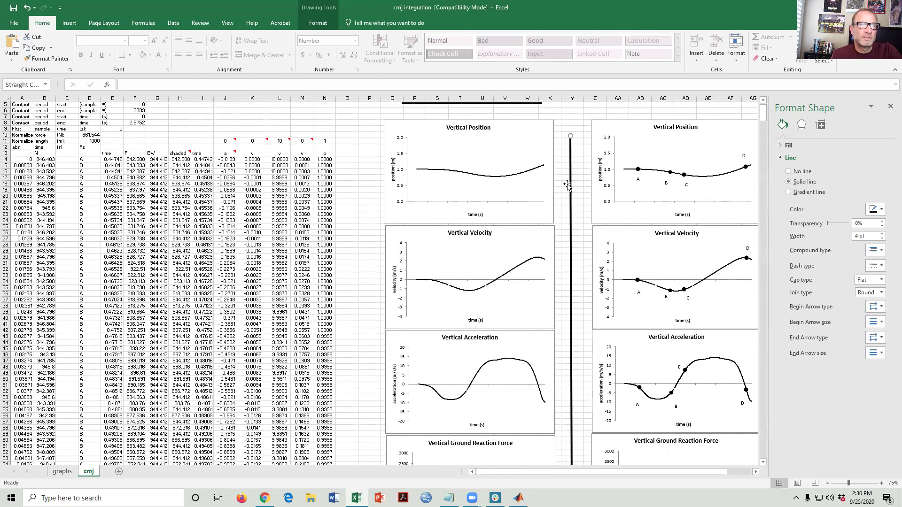
# - Set the initial velocity in K11 to 0.5 and examine the starts of the acceleration and velocity curves
pyautogui.click(226, 140)
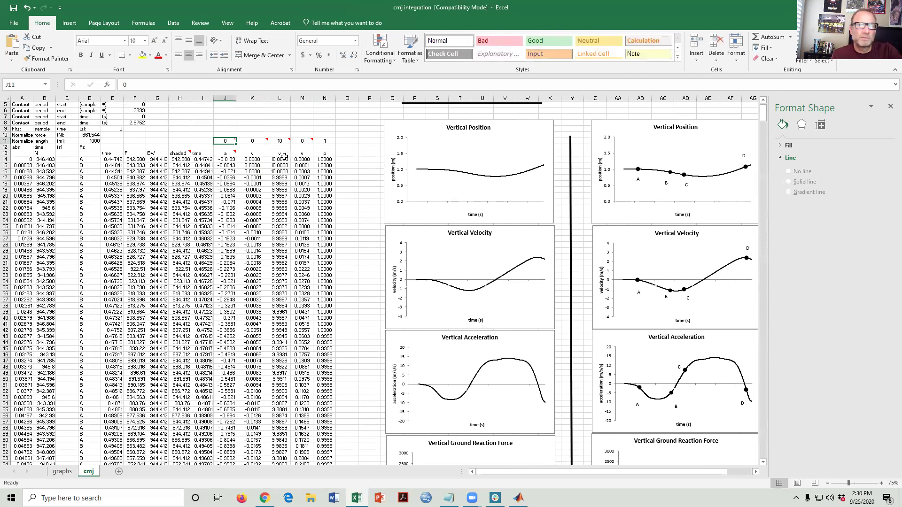
pyautogui.click(246, 141)
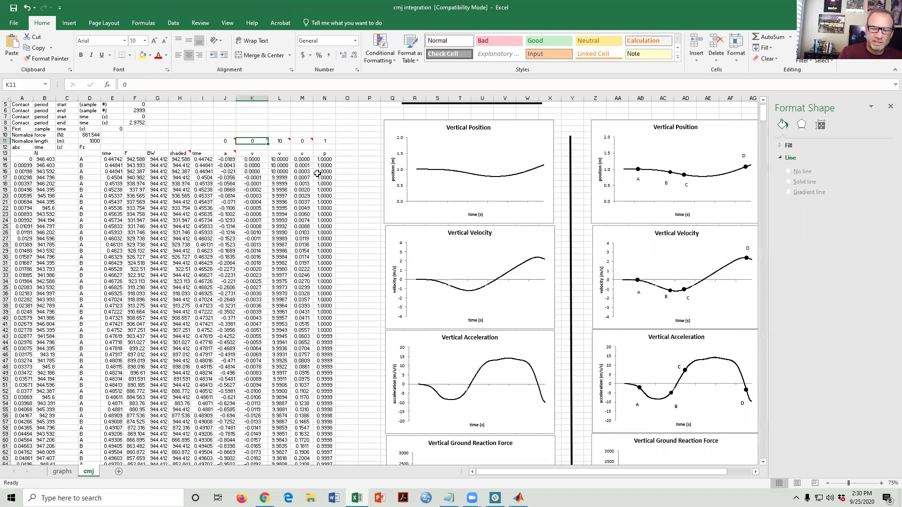
pyautogui.write('.5')
pyautogui.press('Return')
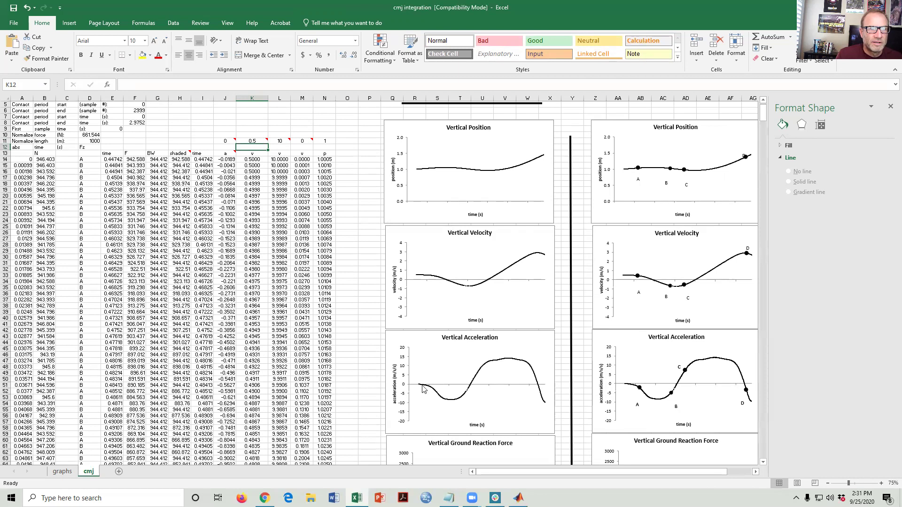
pyautogui.scroll(-1, 464, 411)
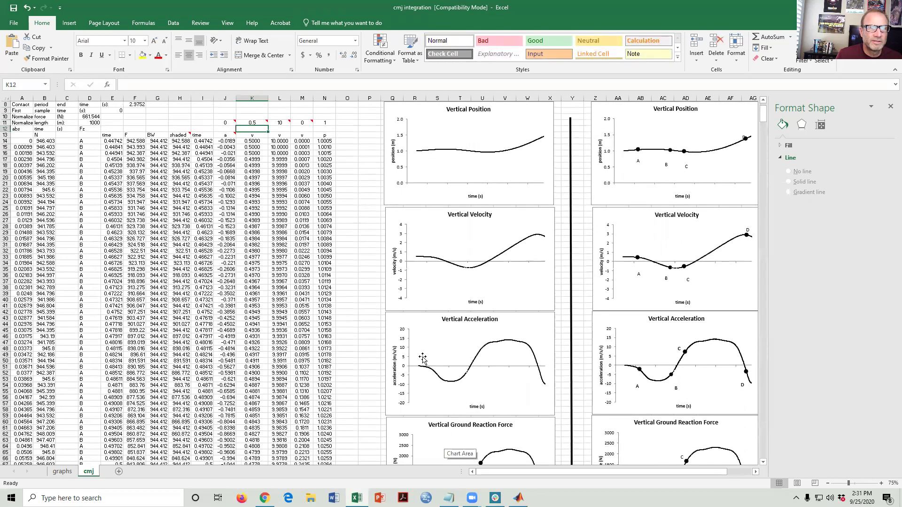
pyautogui.scroll(1, 480, 399)
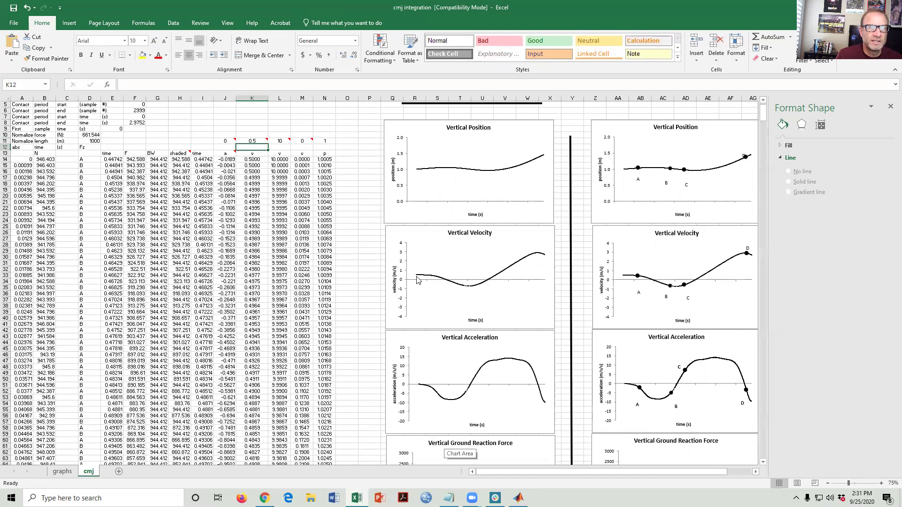
pyautogui.moveTo(417, 280)
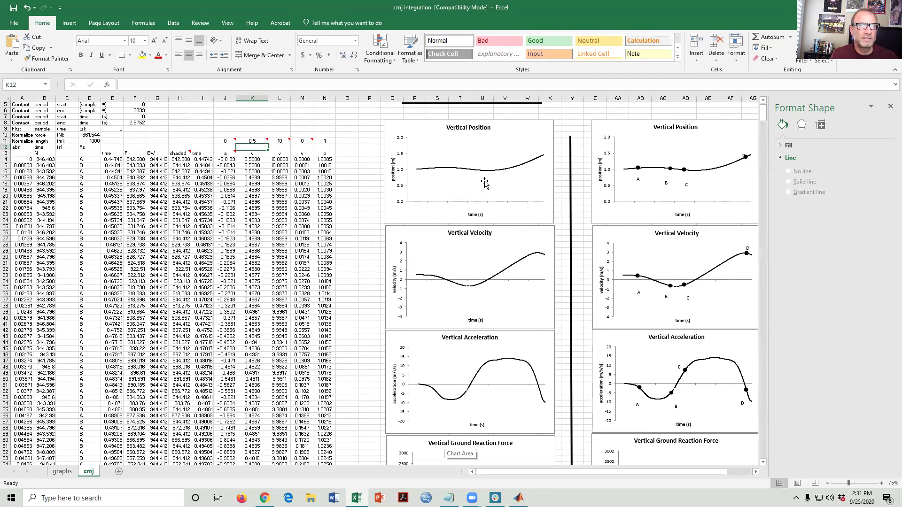
# - Switch the initial velocity in K11 between 0 and 0.5, ending on 0.5, to compare the velocity and position curves
pyautogui.press('Up')
pyautogui.write('0')
pyautogui.hotkey('ctrl', 'Return')
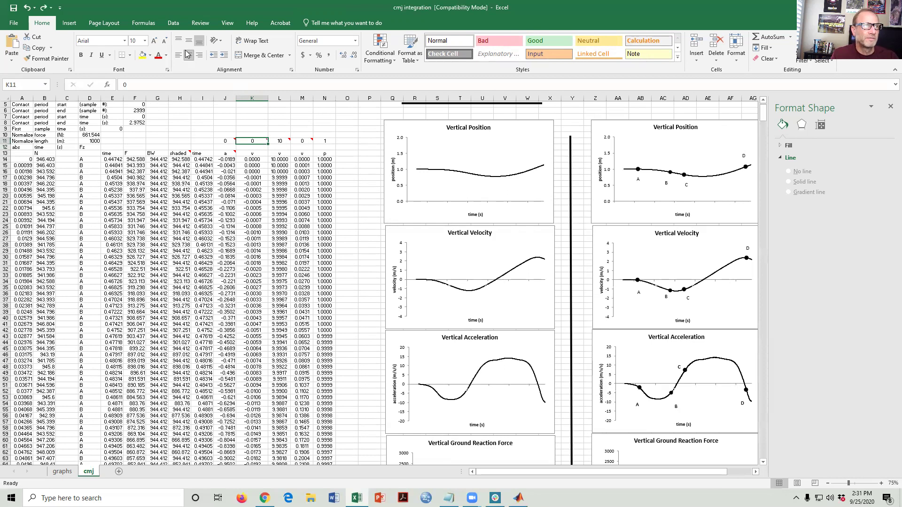
pyautogui.click(28, 8)
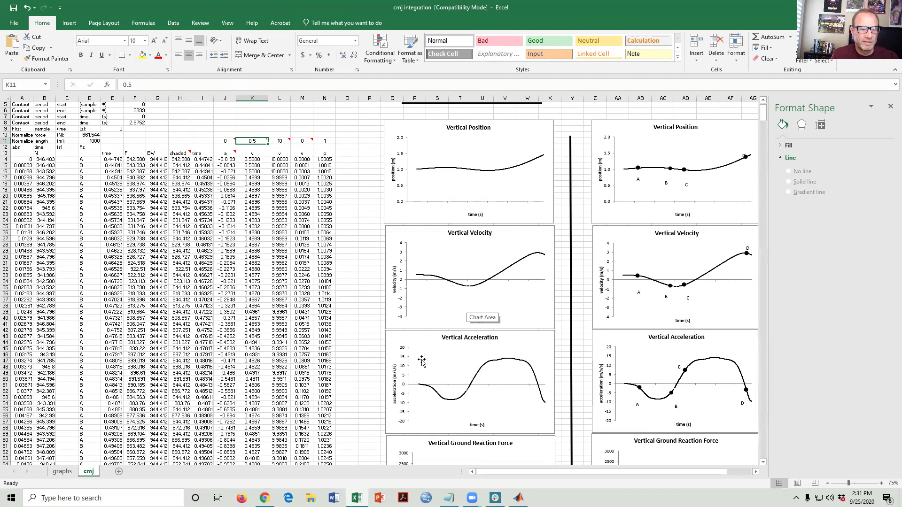
pyautogui.hotkey('ctrl', 'z')
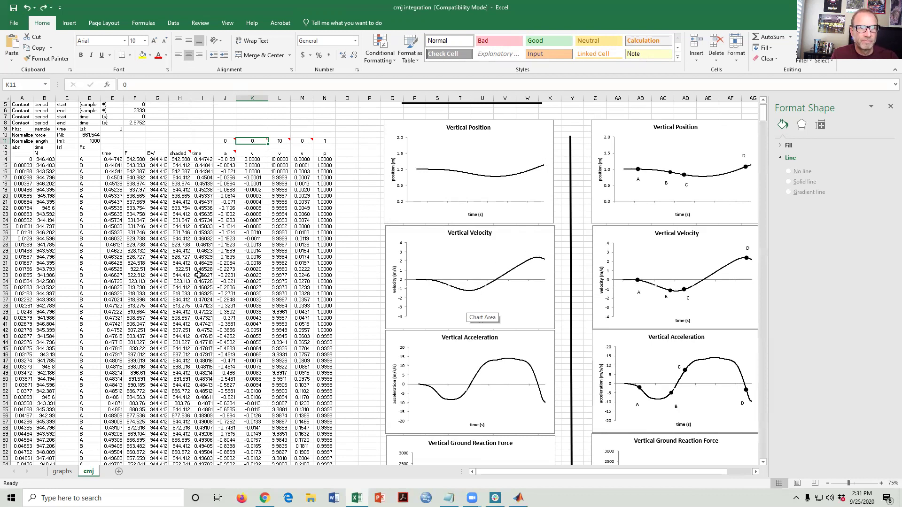
pyautogui.click(42, 8)
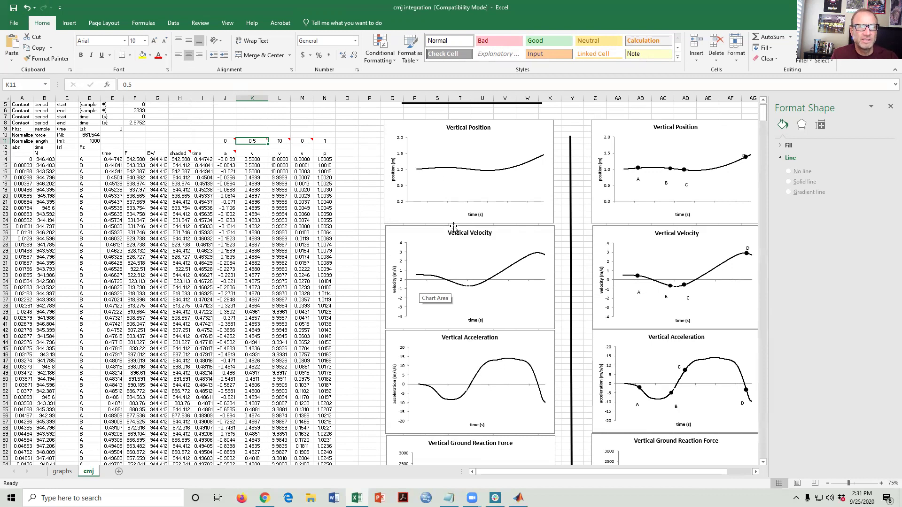
# - Set the initial velocity in K11 to -0.5, then undo and redo the change to compare the position and velocity curves
pyautogui.moveTo(455, 171)
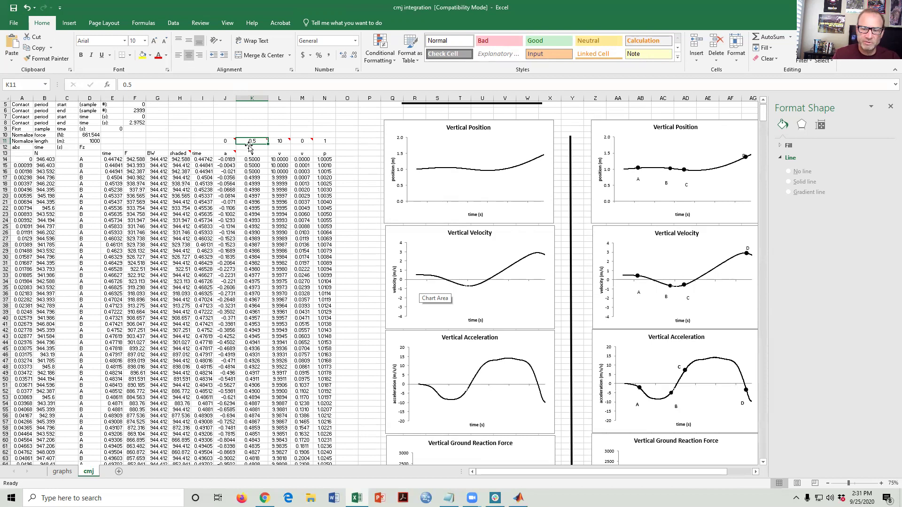
pyautogui.write('-0.')
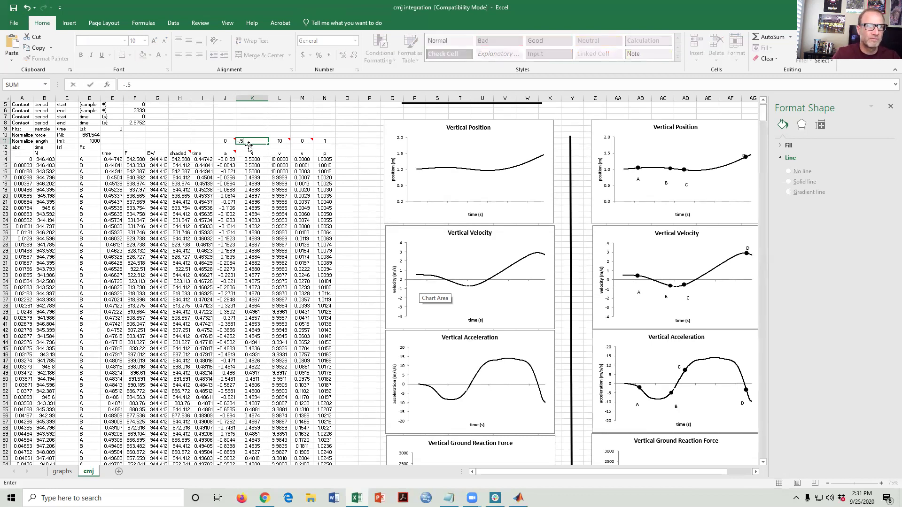
pyautogui.write('5')
pyautogui.press('Return')
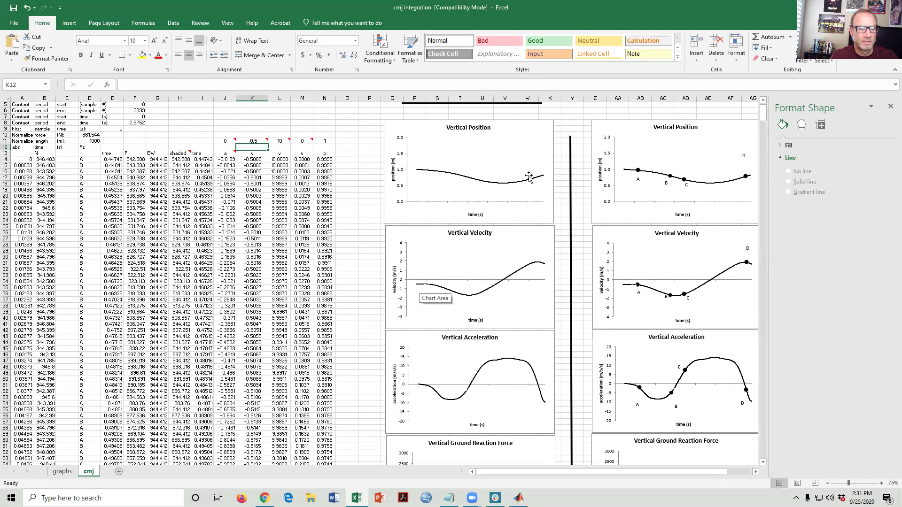
pyautogui.hotkey('ctrl', 'z')
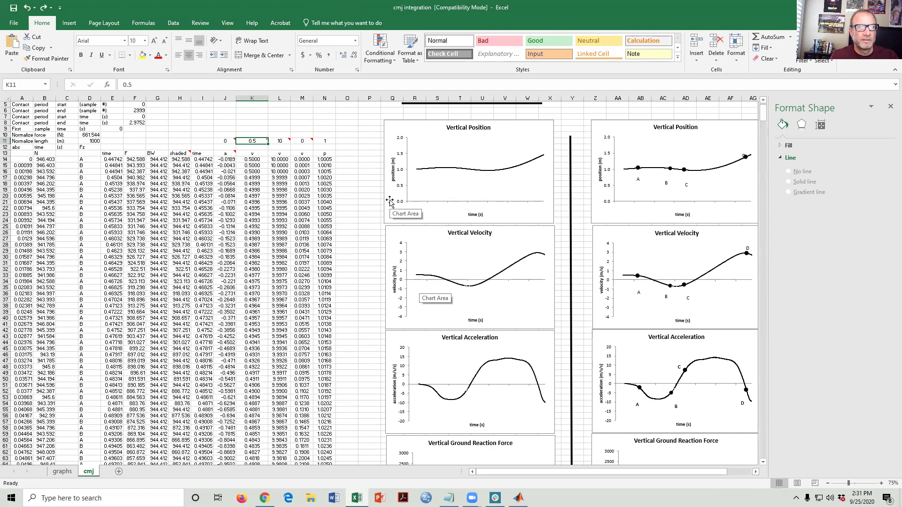
pyautogui.click(45, 8)
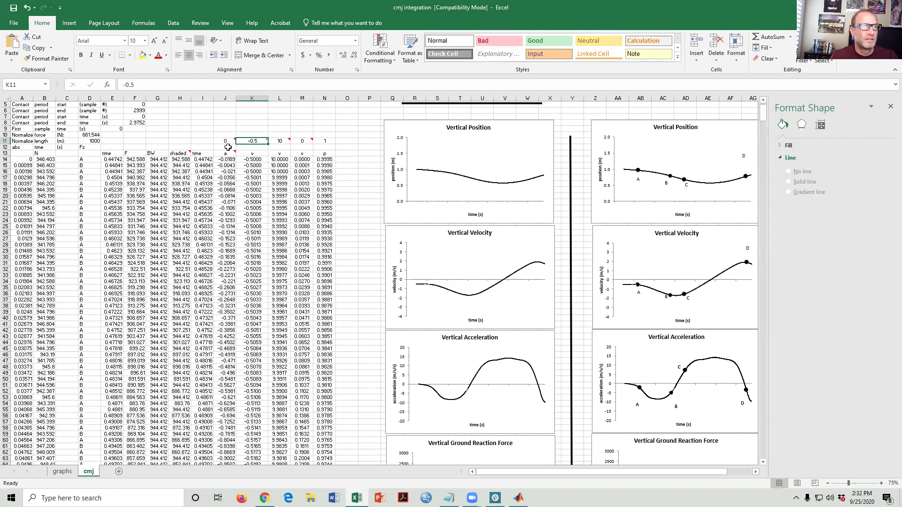
# - Switch the initial velocity in K11 between 0, -0.5 and 0.5, ending on 0, to compare the curves
pyautogui.write('0')
pyautogui.press('Return')
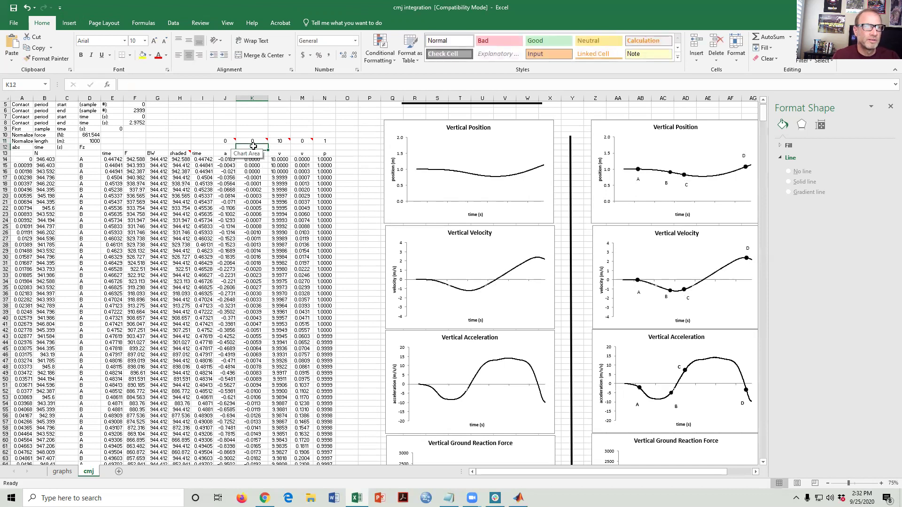
pyautogui.hotkey('ctrl', 'z')
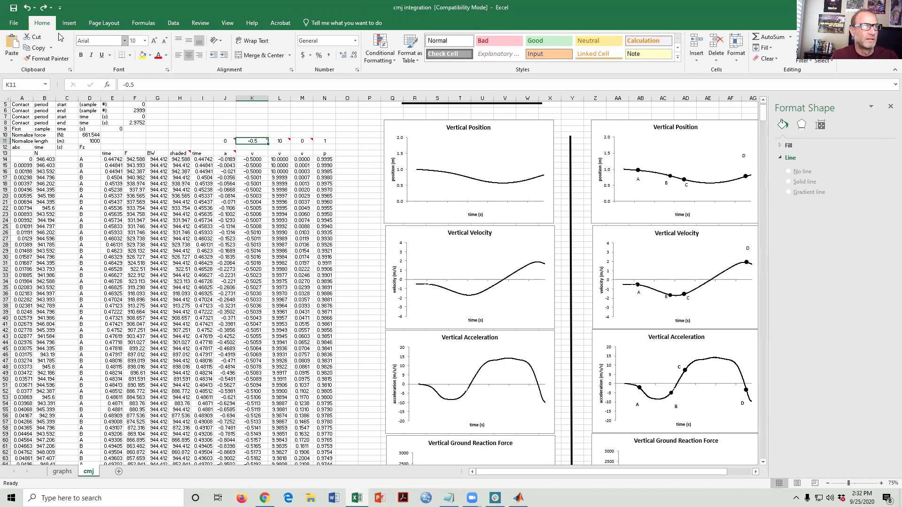
pyautogui.click(26, 7)
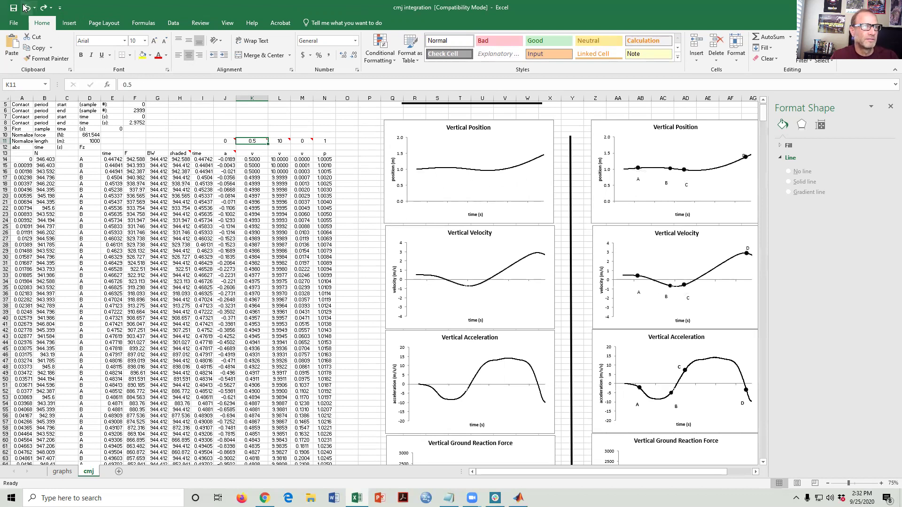
pyautogui.write('0')
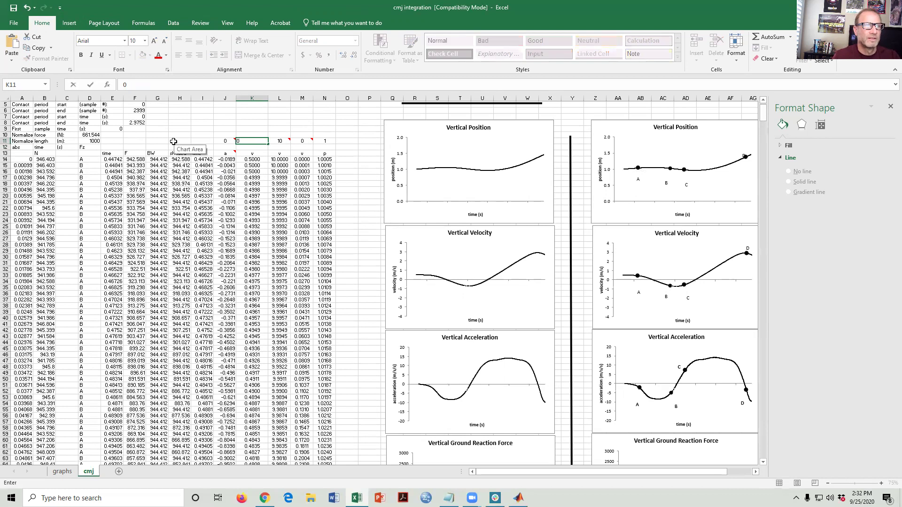
pyautogui.press('Return')
# - Set the initial velocity in K11 to -0.5 again and examine the start of the unlabelled Vertical Velocity curve
pyautogui.click(252, 140)
pyautogui.write('-0.5')
pyautogui.press('Return')
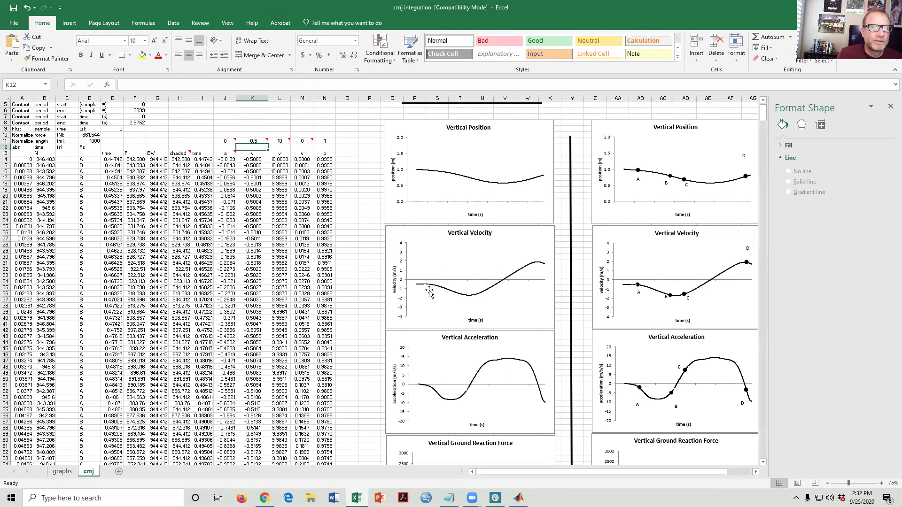
pyautogui.moveTo(419, 284)
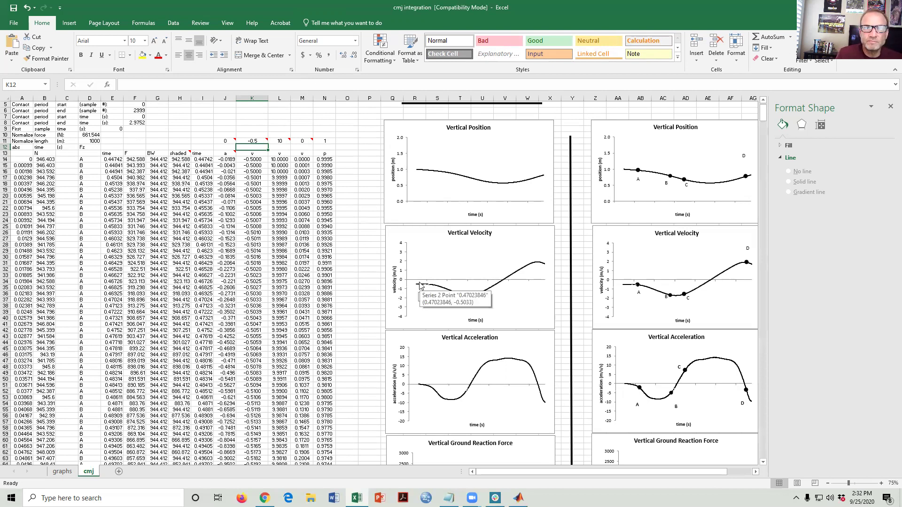
# - Reset the initial velocity in K11 to 0
pyautogui.click(252, 141)
pyautogui.write('0')
pyautogui.press('Return')
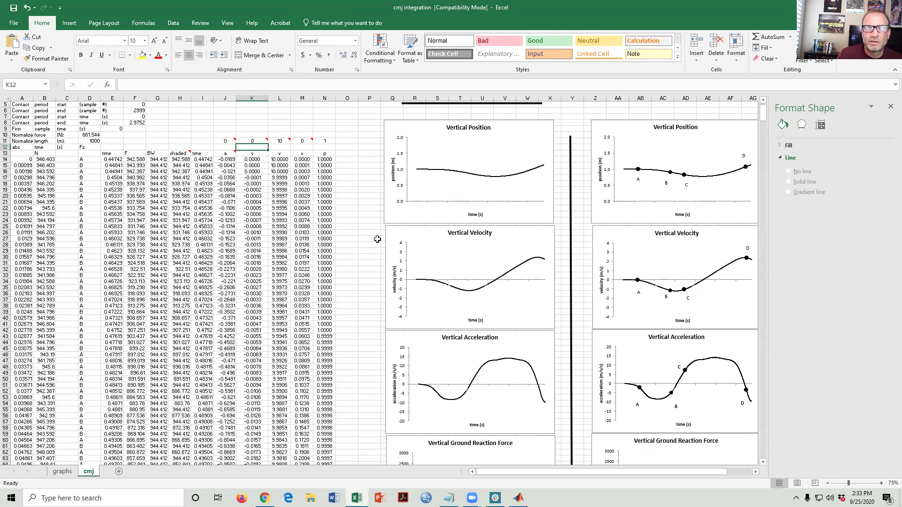
# - Check the first body weight value in G14, then examine the start and end of the unlabelled Vertical Ground Reaction Force curve
pyautogui.click(157, 160)
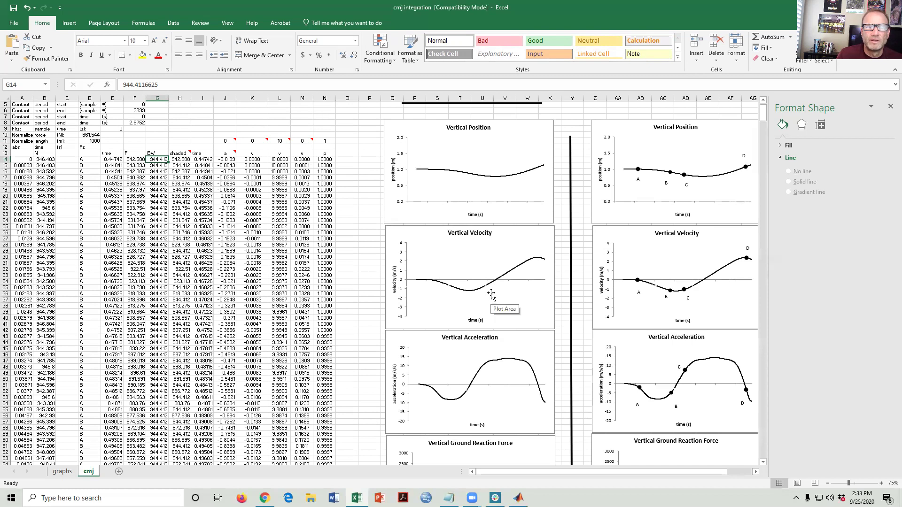
pyautogui.click(367, 209)
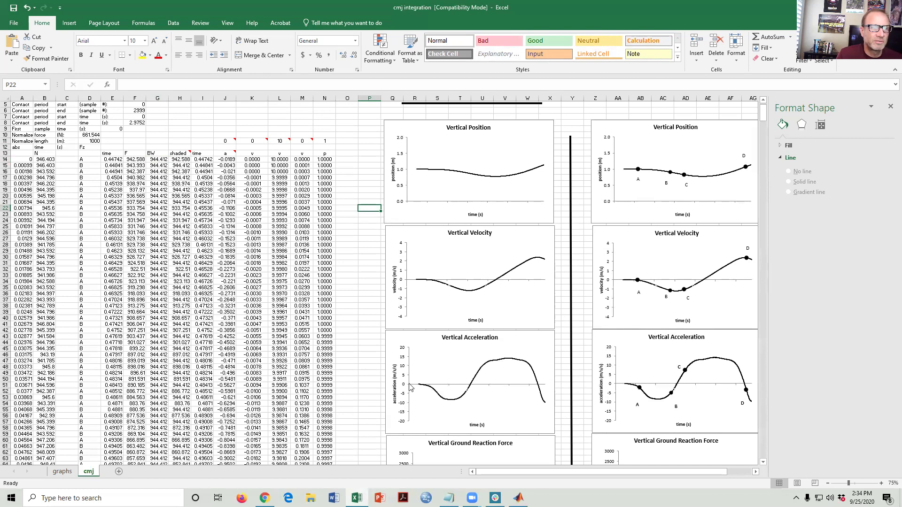
pyautogui.scroll(-4, 426, 423)
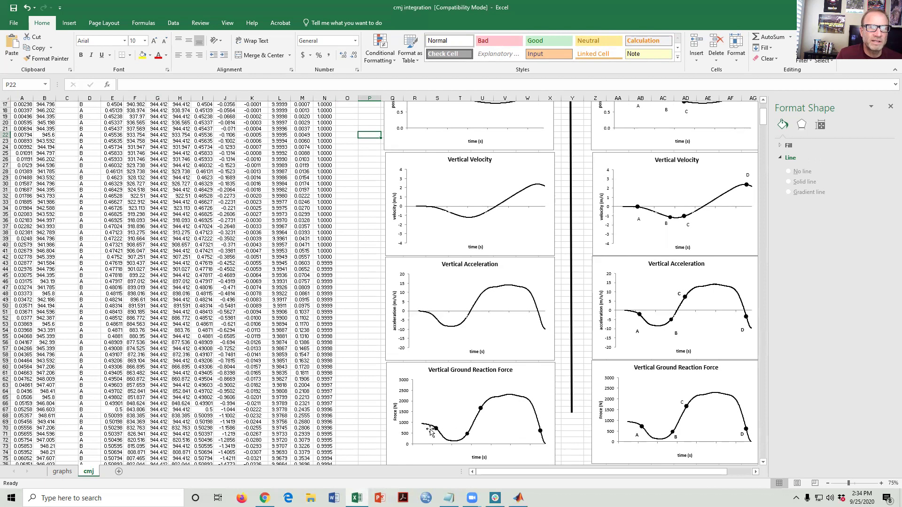
pyautogui.moveTo(422, 426)
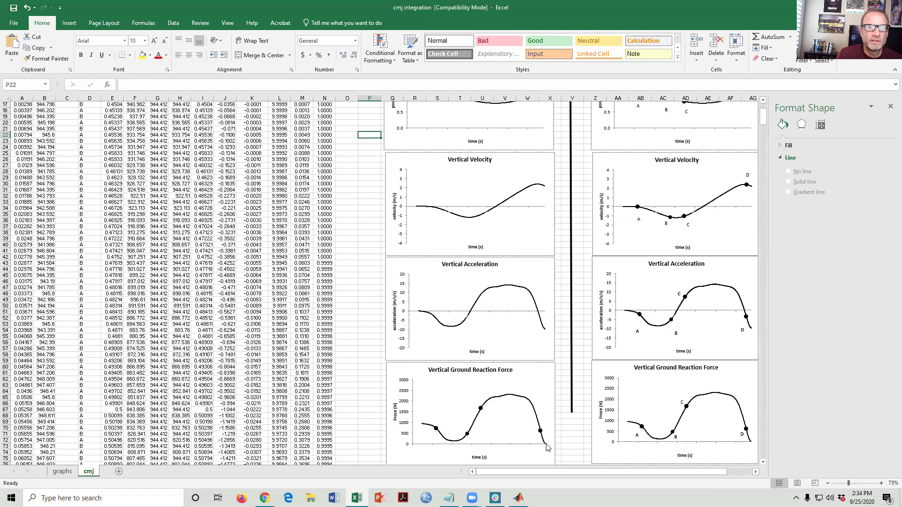
pyautogui.moveTo(547, 446)
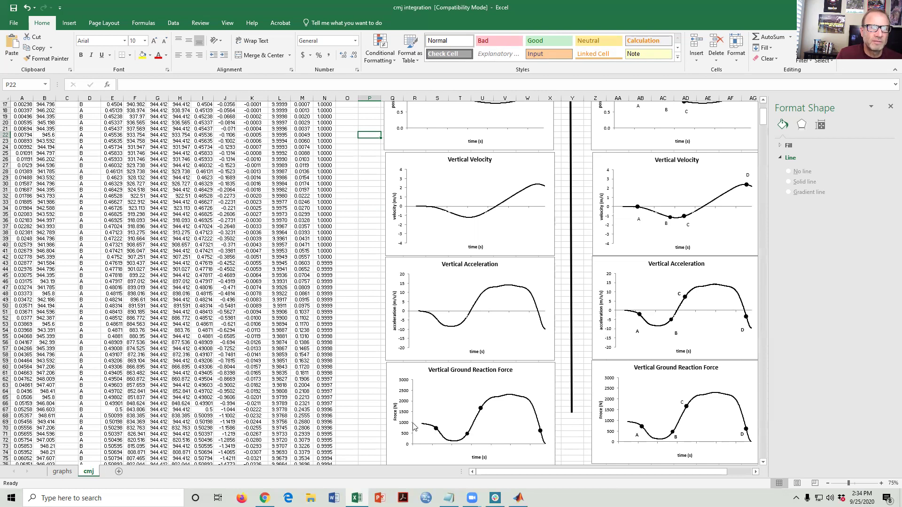
pyautogui.click(347, 348)
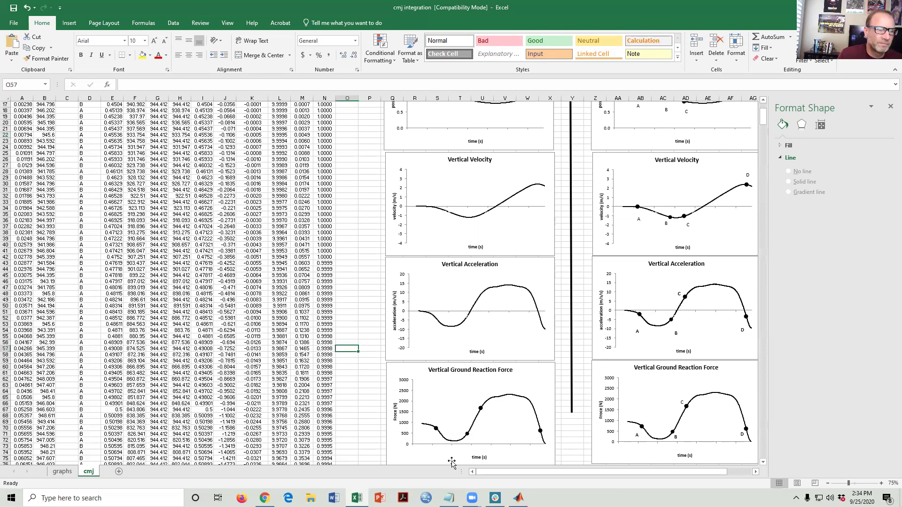
# - Switch to MATLAB and run the cmj_int script again from the command history
pyautogui.click(518, 498)
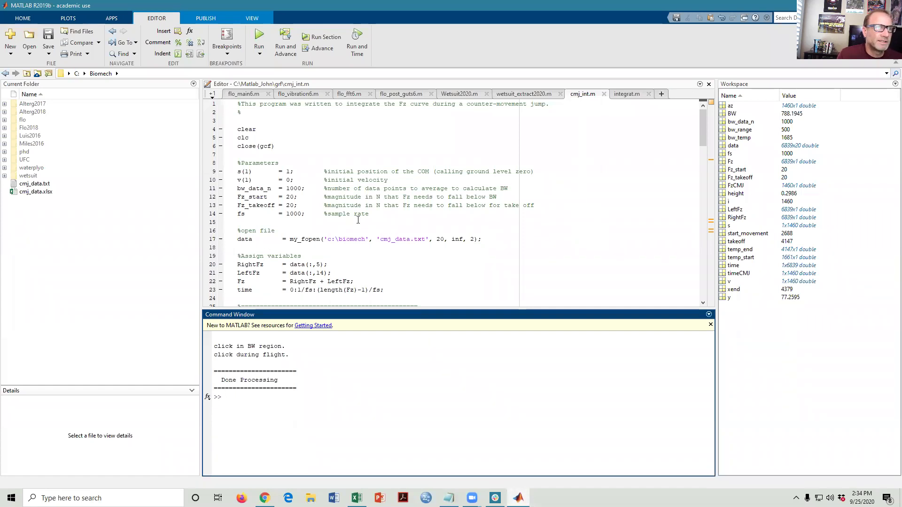
pyautogui.click(339, 164)
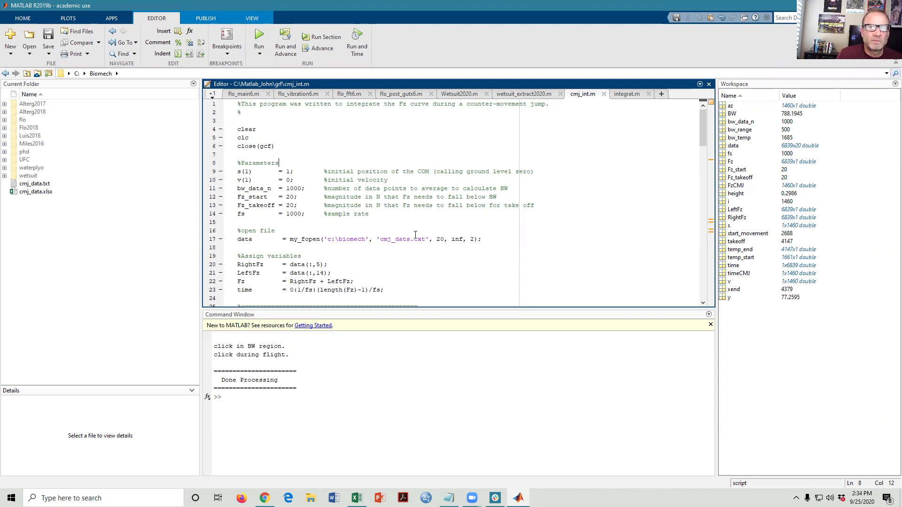
pyautogui.click(260, 406)
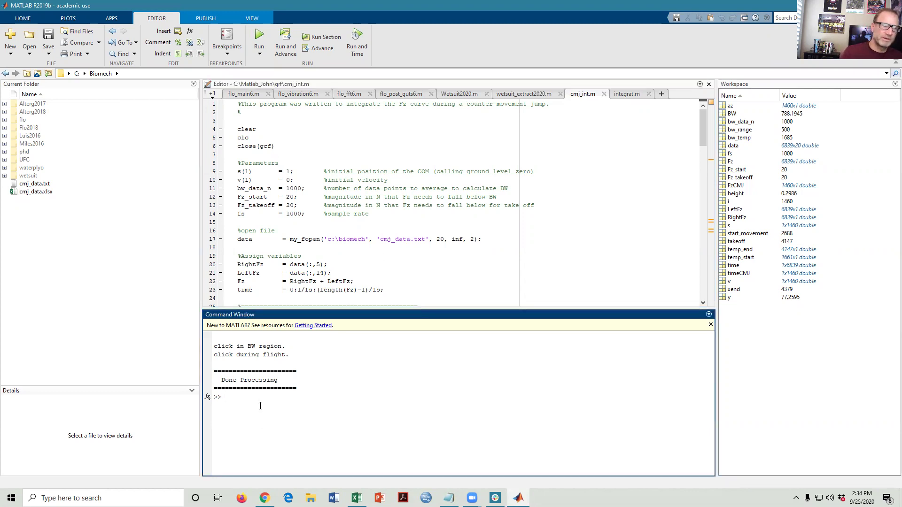
pyautogui.press('Up')
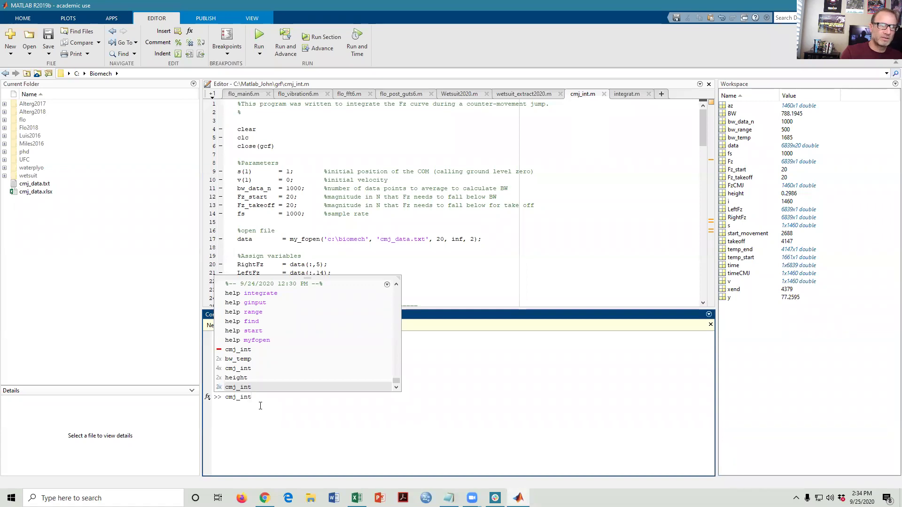
pyautogui.press('Return')
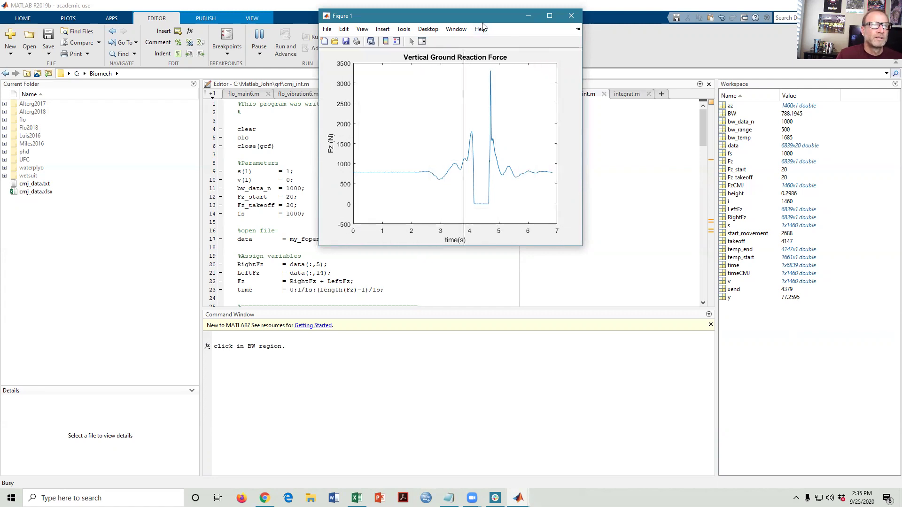
# - Move the force figure aside and mark the body-weight region at about 1.1 s and the flight phase at about 4.5 s
pyautogui.moveTo(482, 14); pyautogui.dragTo(568, 53)
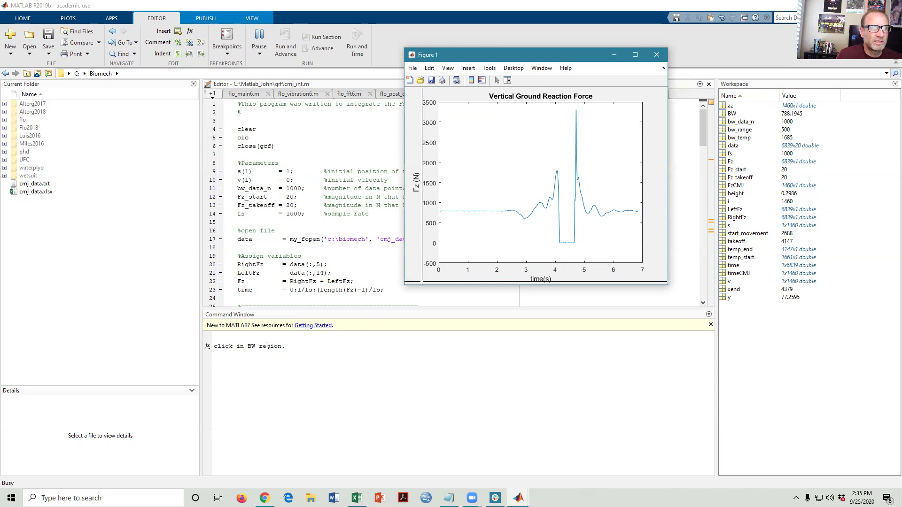
pyautogui.click(471, 213)
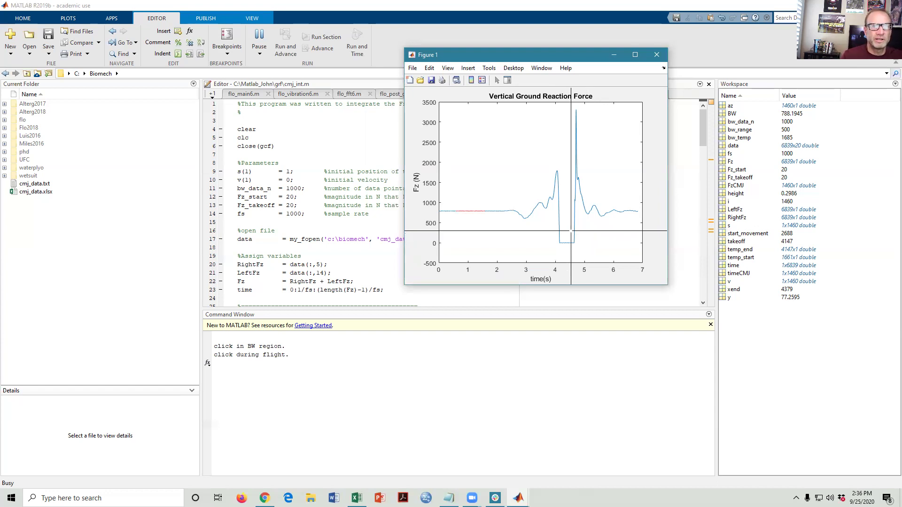
pyautogui.click(570, 234)
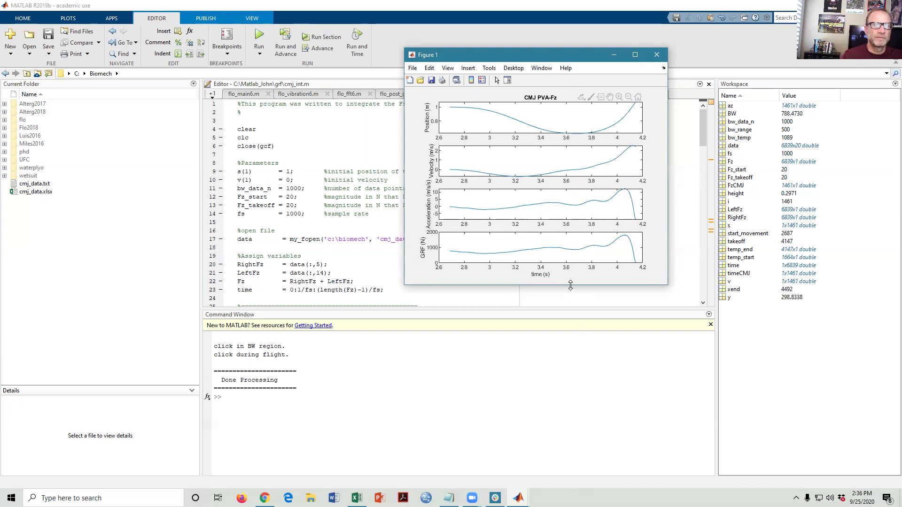
# - Enlarge the CMJ PVA-Fz figure vertically and examine the GRF curve from the start of movement to takeoff
pyautogui.moveTo(570, 285); pyautogui.dragTo(570, 472)
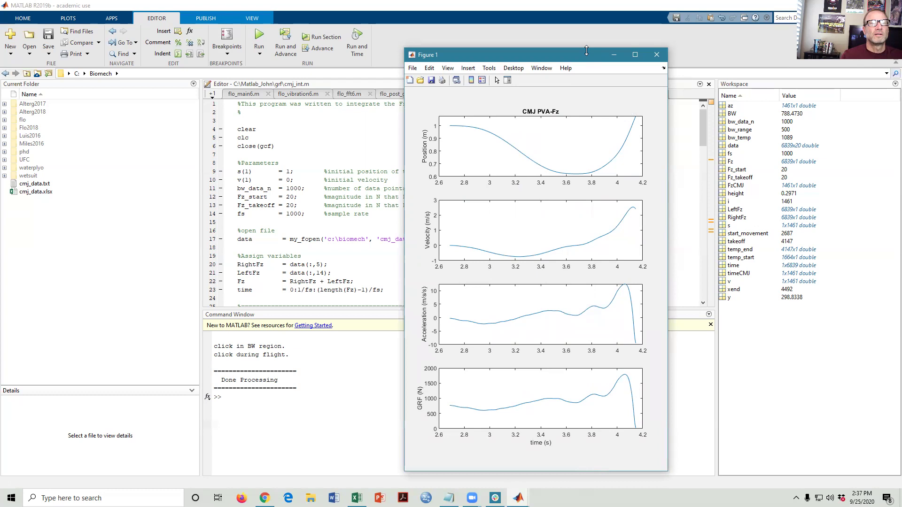
pyautogui.moveTo(586, 50); pyautogui.dragTo(586, 20)
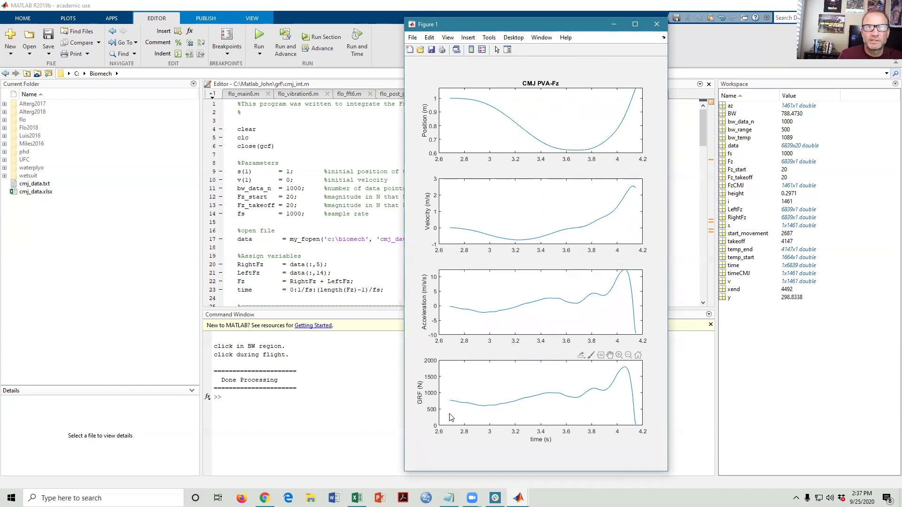
pyautogui.moveTo(452, 404)
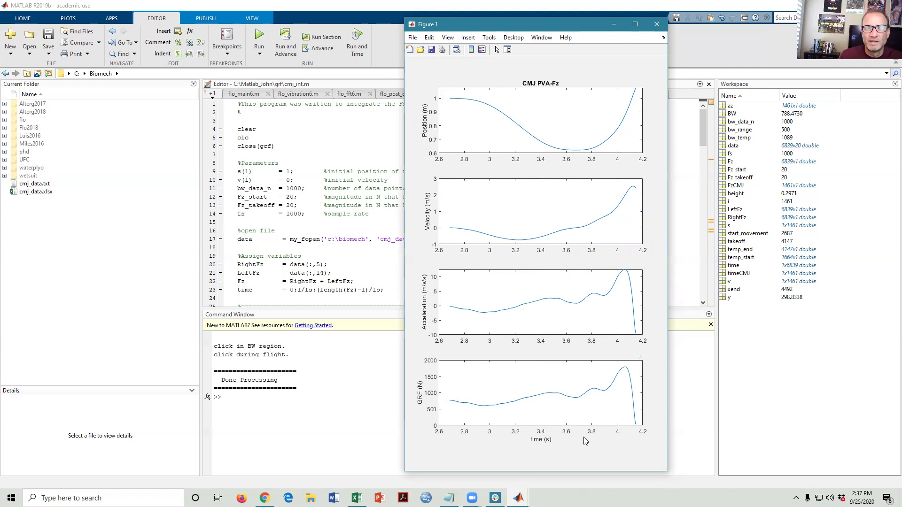
pyautogui.moveTo(449, 400)
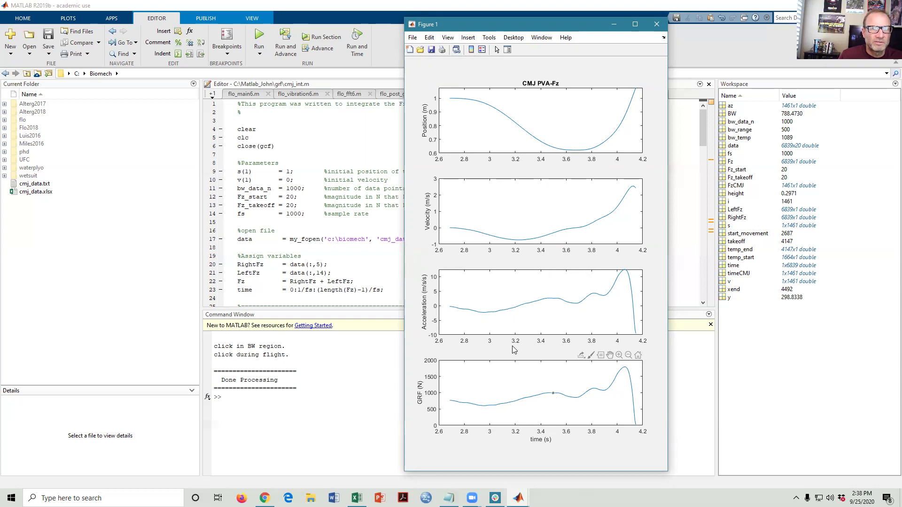
# - Follow the acceleration and velocity curves through the jump and read the data point at the end of the velocity curve
pyautogui.moveTo(506, 313)
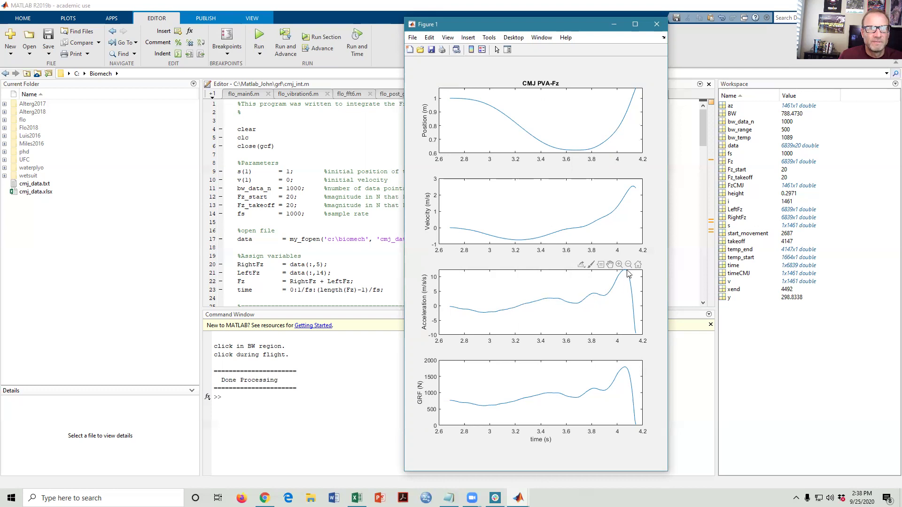
pyautogui.click(636, 335)
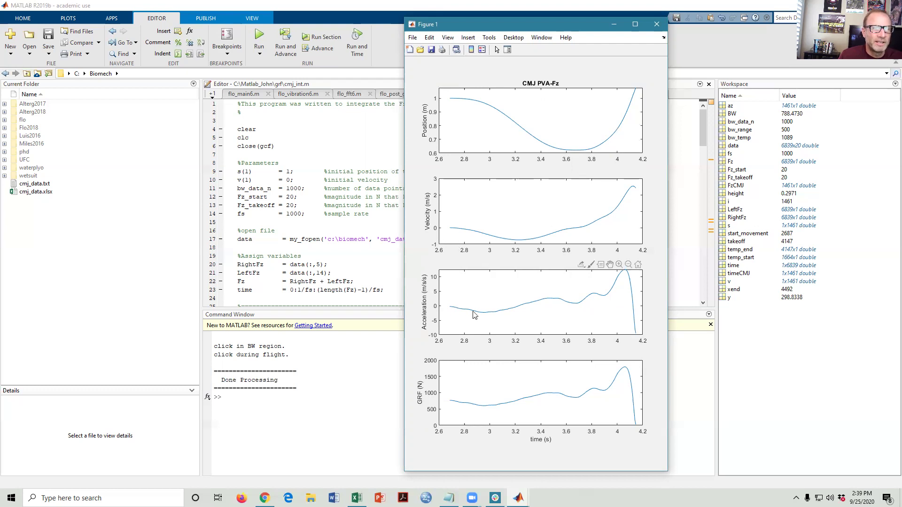
pyautogui.moveTo(450, 230)
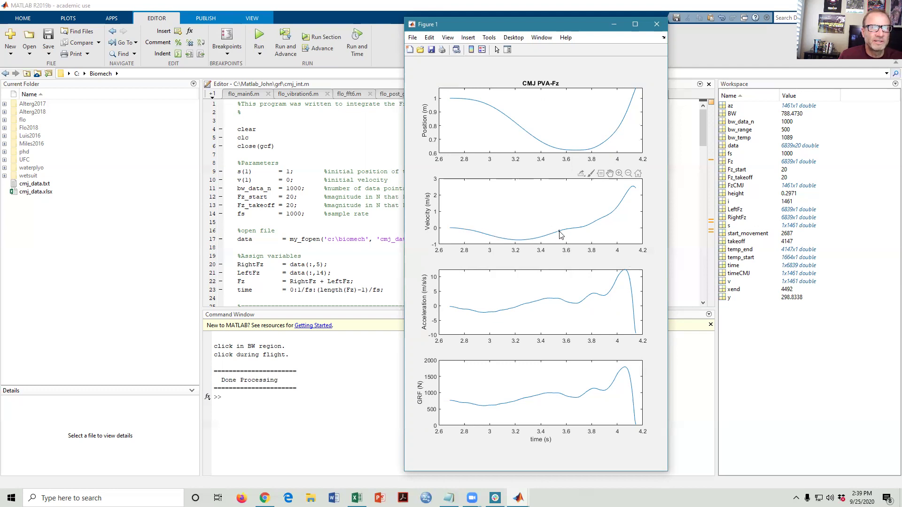
pyautogui.moveTo(557, 233)
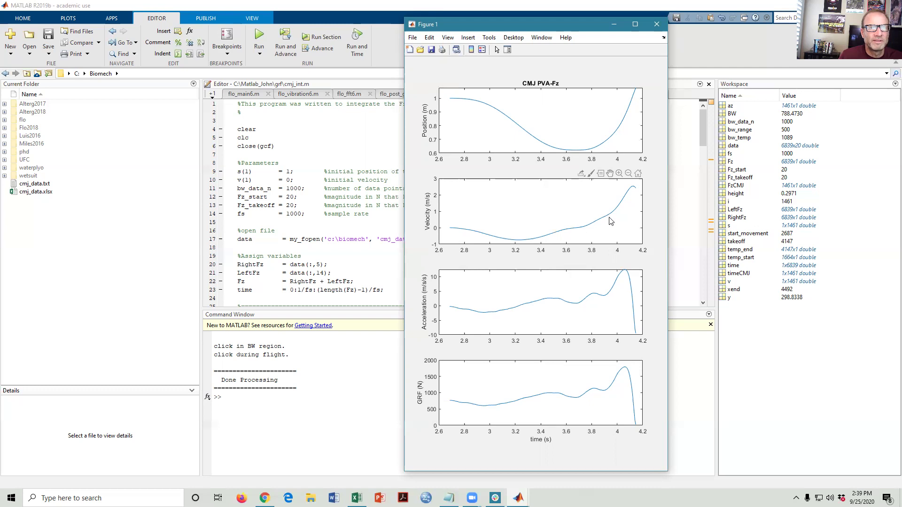
pyautogui.click(636, 190)
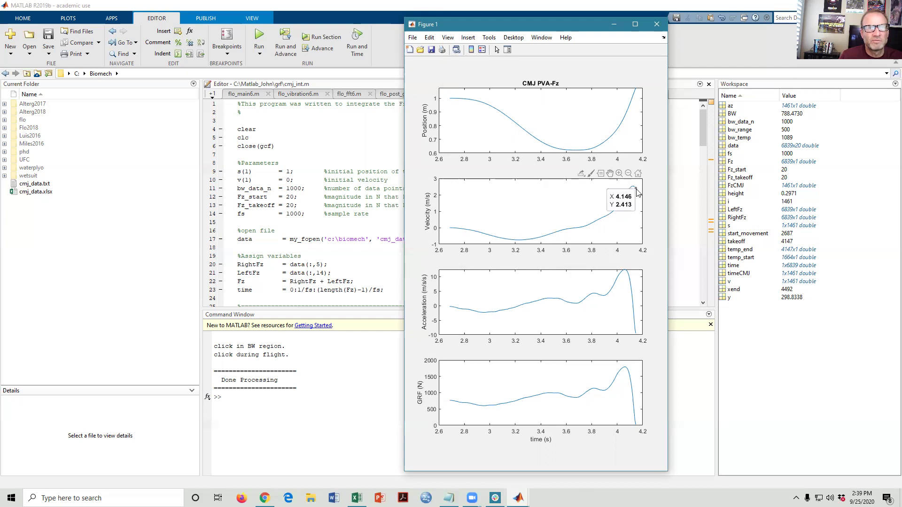
# - Clear the velocity data point and examine the velocity peak near takeoff, the position curve's start and end, and the acceleration curve
pyautogui.click(630, 197)
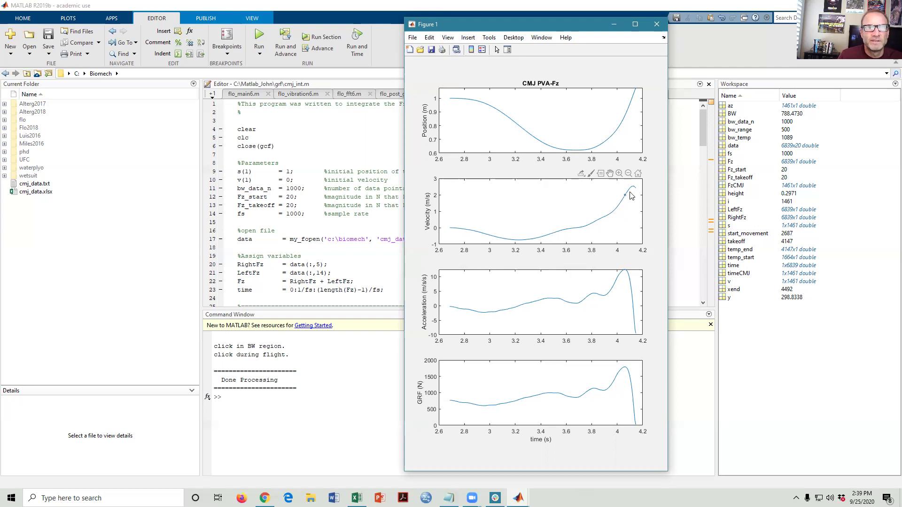
pyautogui.moveTo(634, 189)
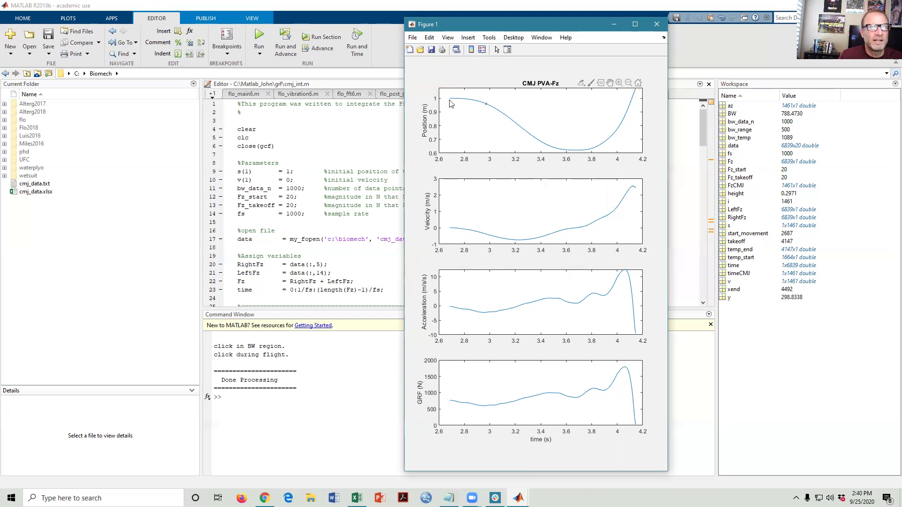
pyautogui.moveTo(451, 101)
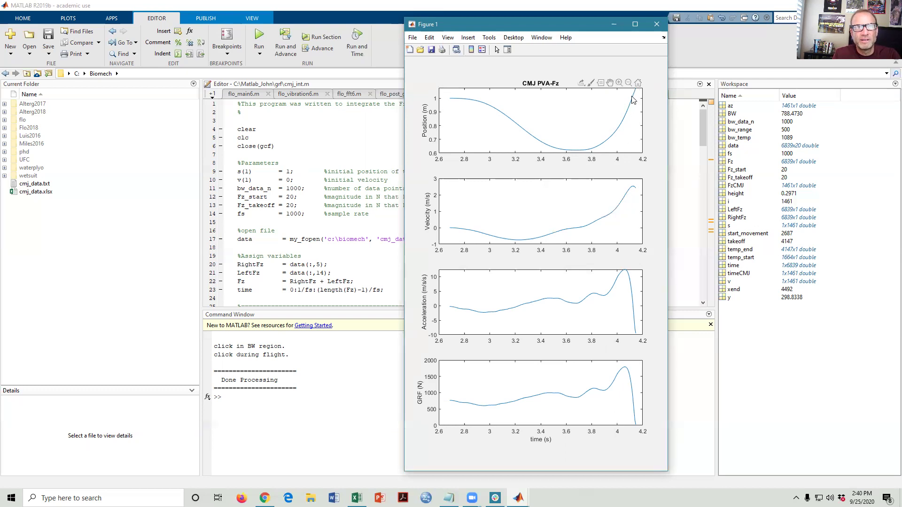
pyautogui.moveTo(632, 104)
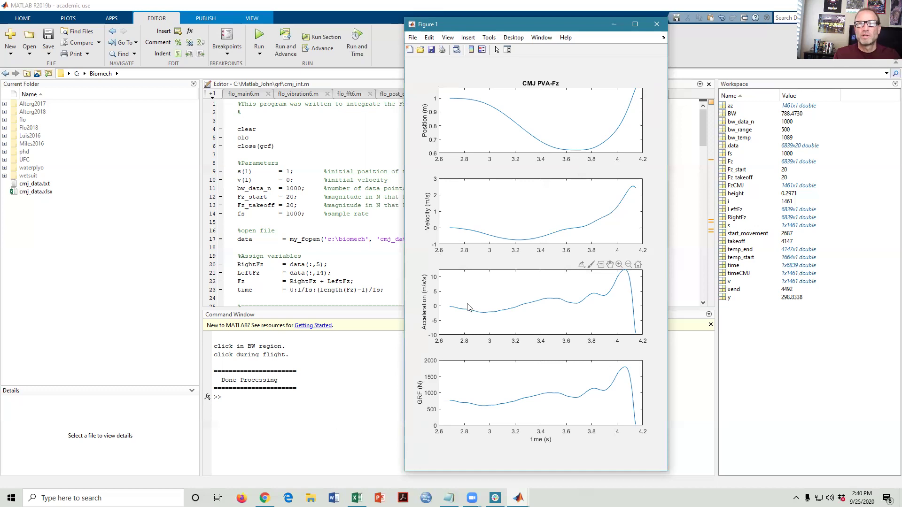
# - Rerun cmj_int with the body-weight region at about 1.5 s and flight at about 4.4 s, and enlarge the resulting figure vertically
pyautogui.click(314, 411)
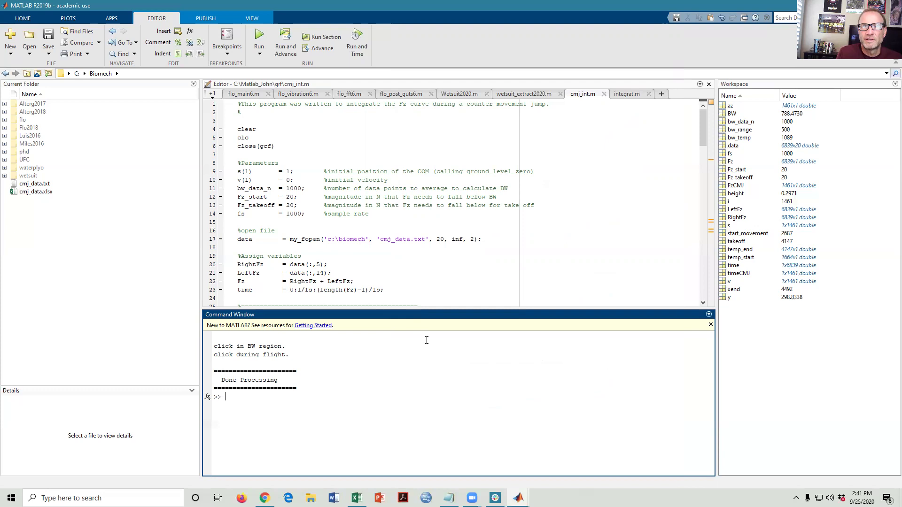
pyautogui.press('Up')
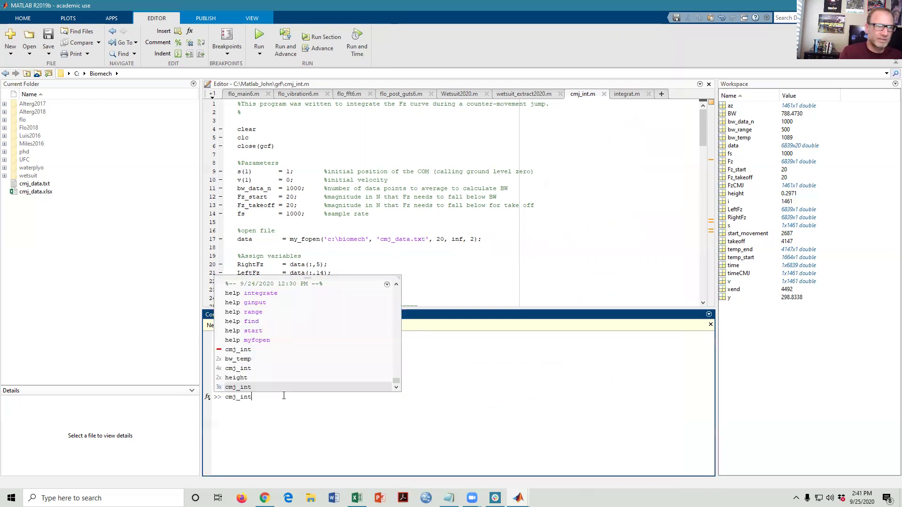
pyautogui.press('Return')
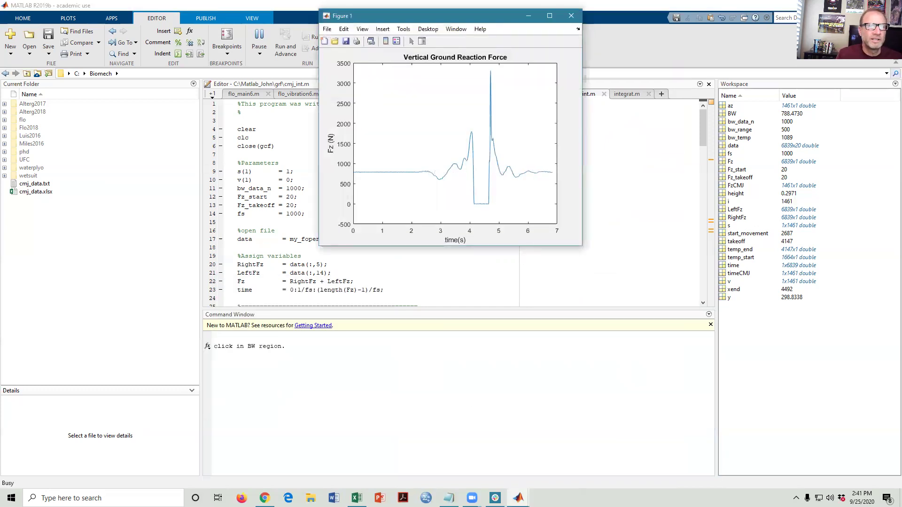
pyautogui.click(396, 181)
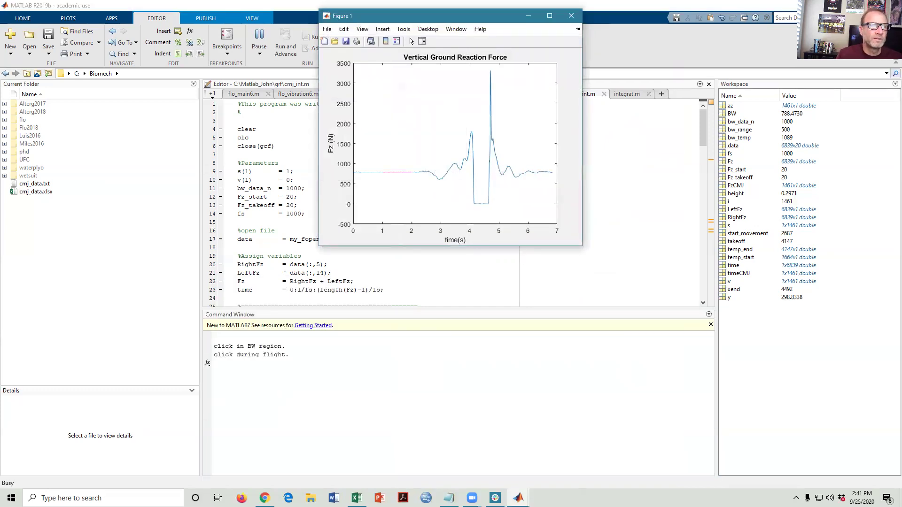
pyautogui.click(478, 204)
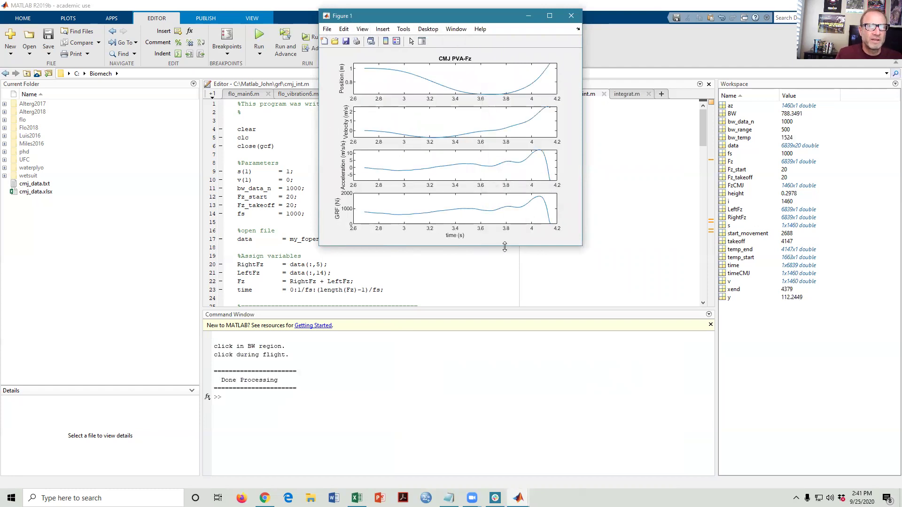
pyautogui.moveTo(505, 246); pyautogui.dragTo(539, 457)
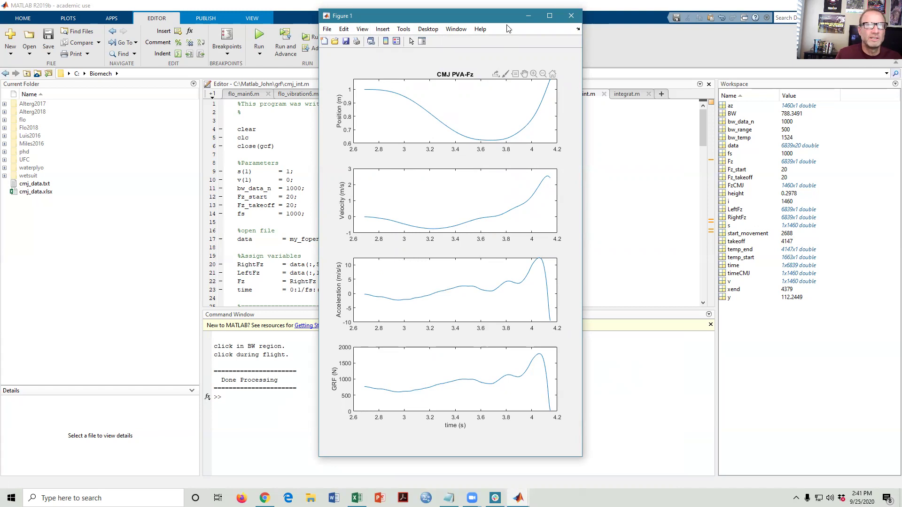
# - Close the figure, set the initial position s(1) to 0 in cmj_int.m, and save the script
pyautogui.click(575, 15)
pyautogui.click(355, 216)
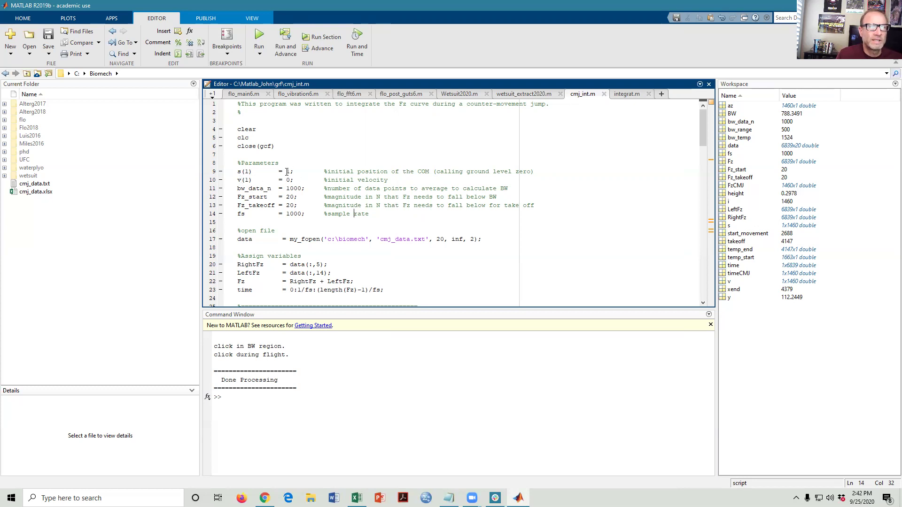
pyautogui.doubleClick(287, 172)
pyautogui.write('0')
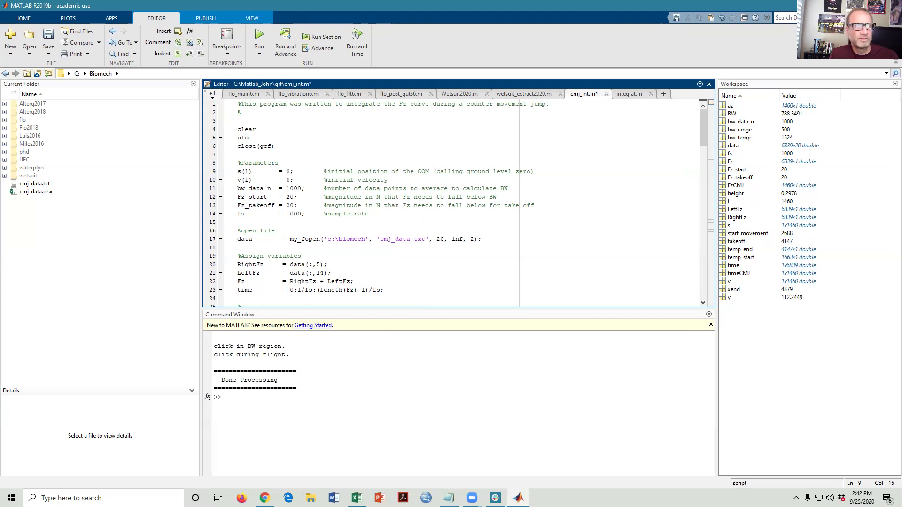
pyautogui.click(49, 37)
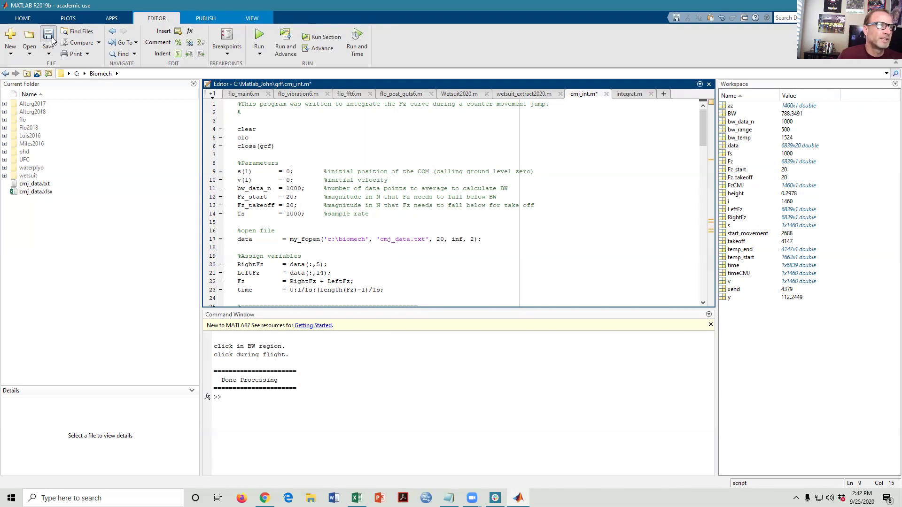
# - Rerun cmj_int and mark the body-weight region at about 1.3 s and the flight phase at about 4.4 s
pyautogui.click(234, 419)
pyautogui.press('Up')
pyautogui.press('Return')
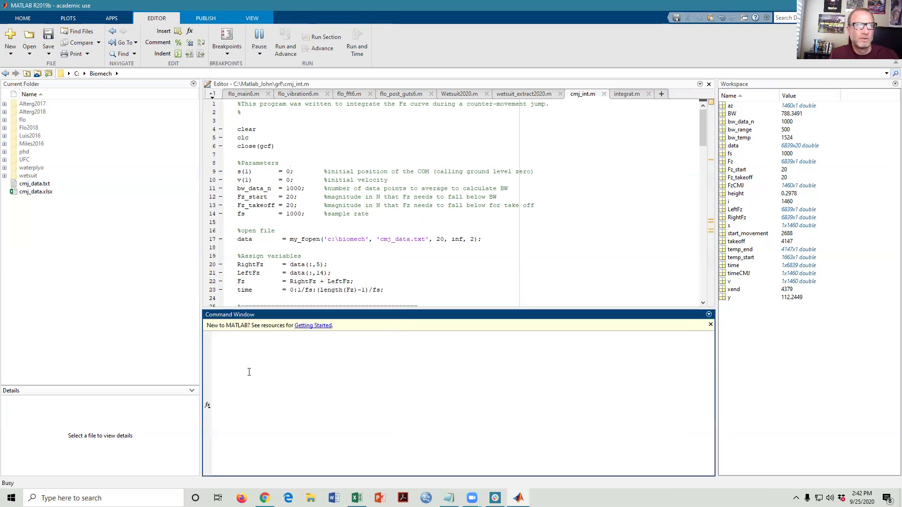
pyautogui.click(397, 172)
pyautogui.click(481, 201)
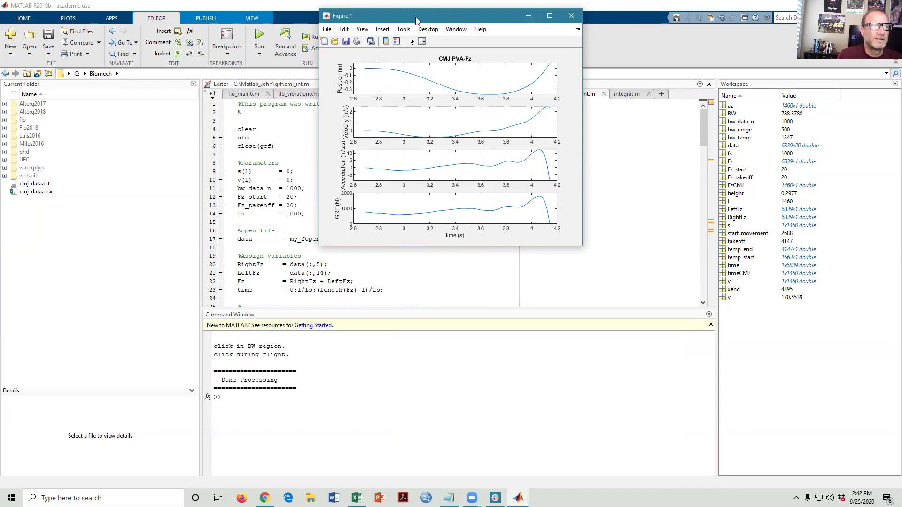
# - Examine the start of the position and velocity curves in the CMJ PVA-Fz figure, and move the figure clear of the script
pyautogui.moveTo(422, 25); pyautogui.dragTo(467, 128)
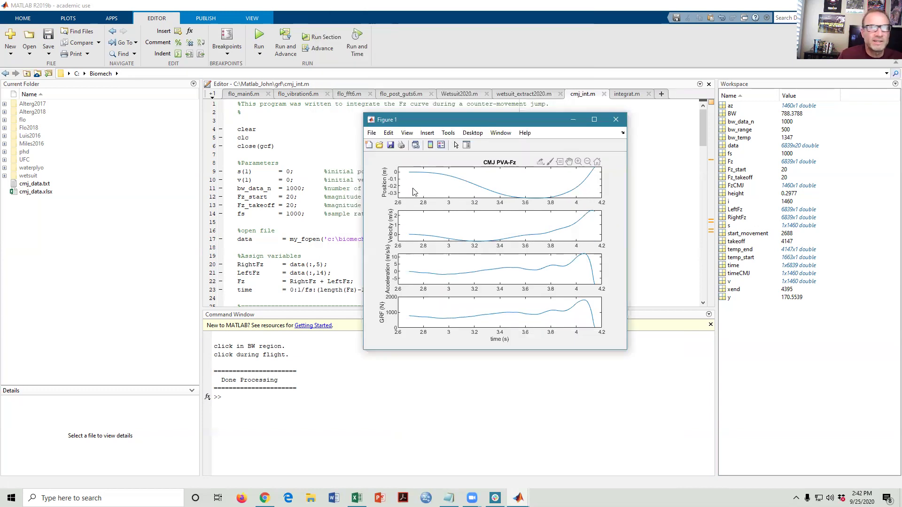
pyautogui.click(411, 235)
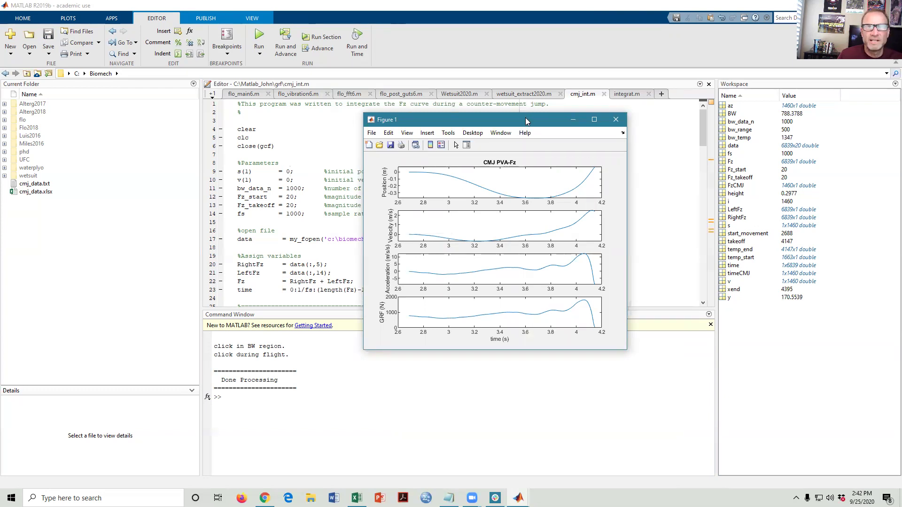
pyautogui.moveTo(526, 119); pyautogui.dragTo(901, 119)
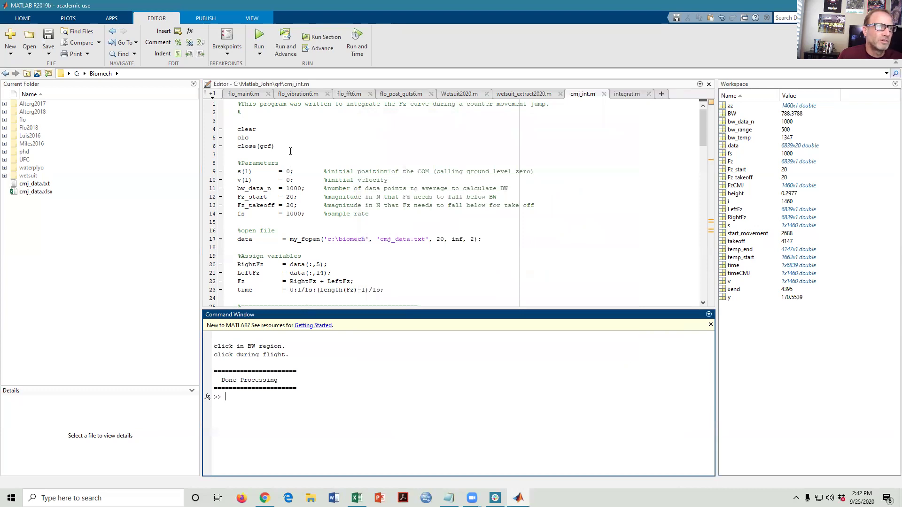
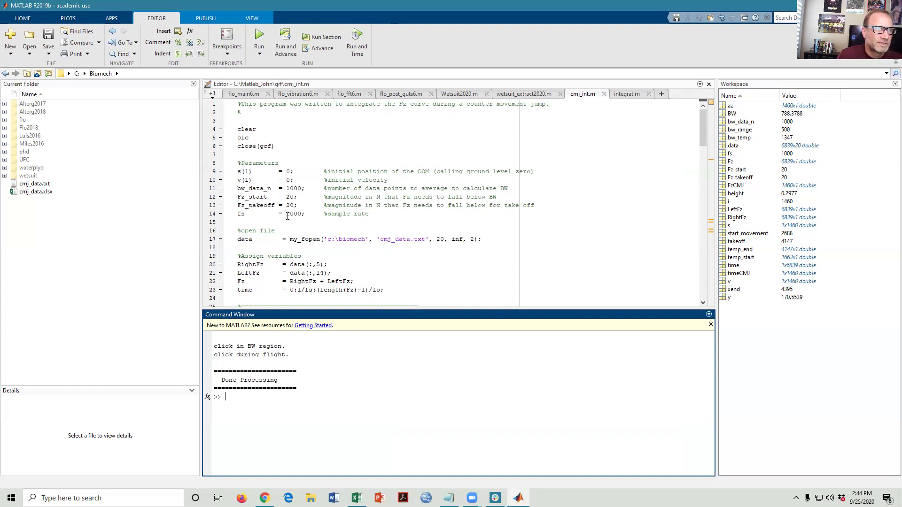
# - Read through cmj_int.m from the parameters, file import and variable assignments to the body-weight calculation and its plot command
pyautogui.scroll(-1, 282, 244)
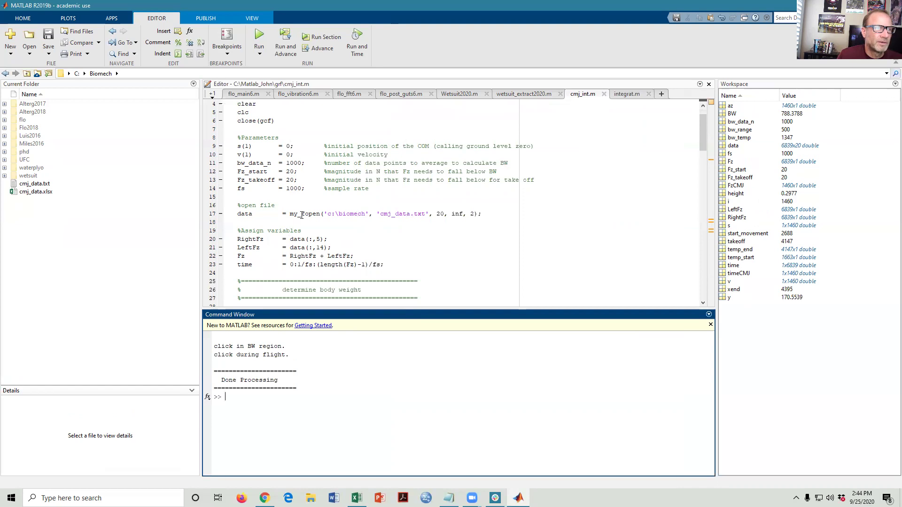
pyautogui.scroll(-2, 331, 249)
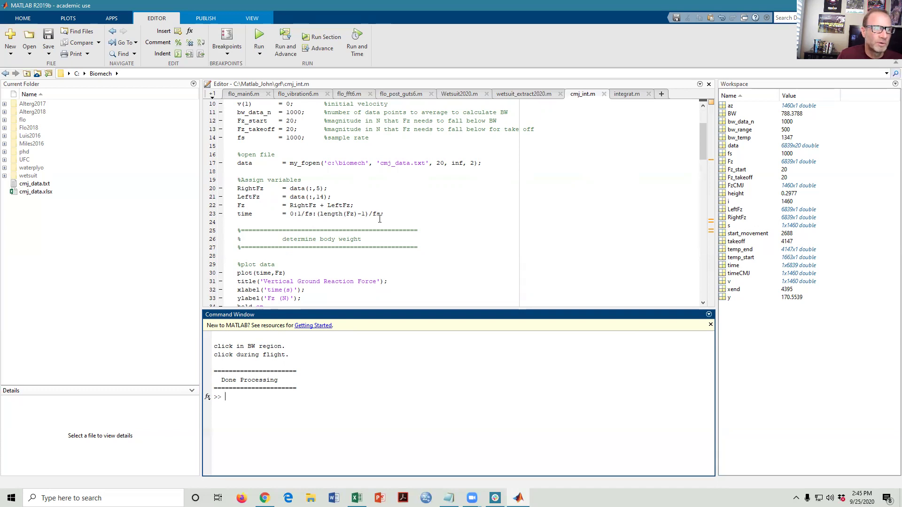
pyautogui.scroll(-1, 376, 249)
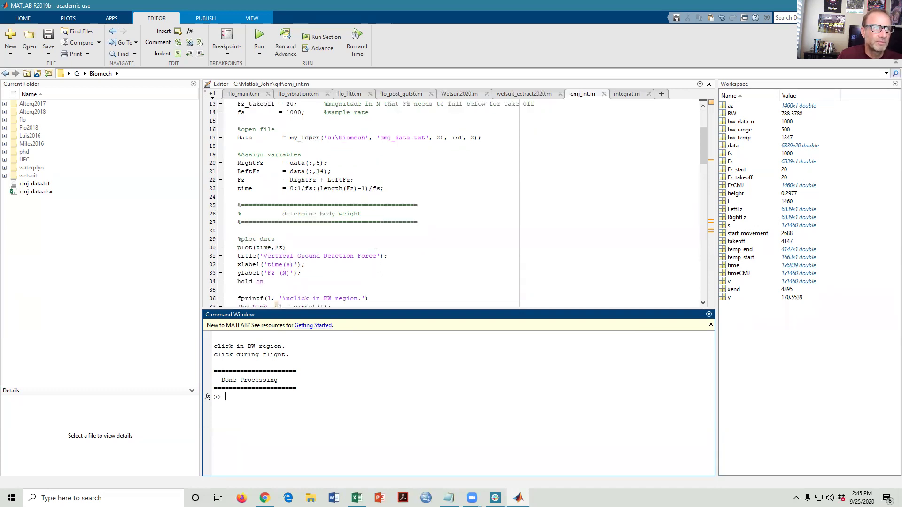
pyautogui.scroll(-2, 378, 268)
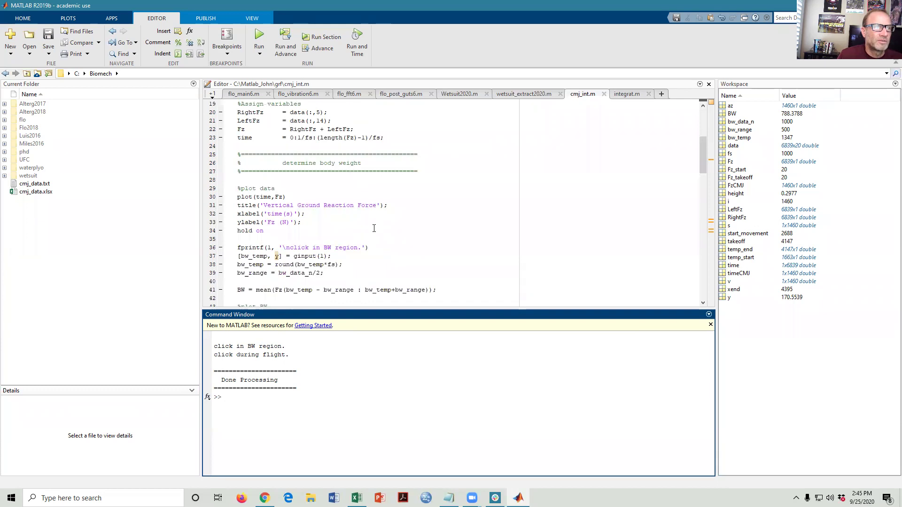
pyautogui.scroll(-1, 267, 211)
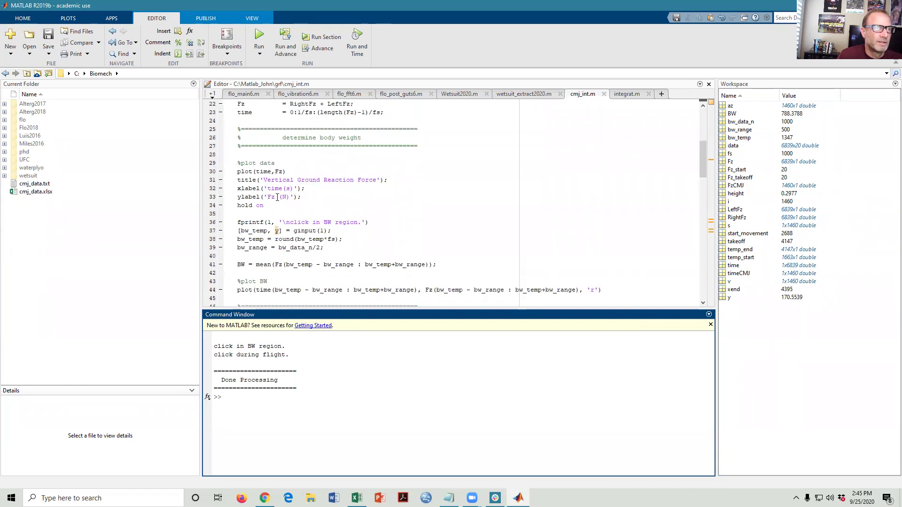
pyautogui.scroll(-1, 306, 226)
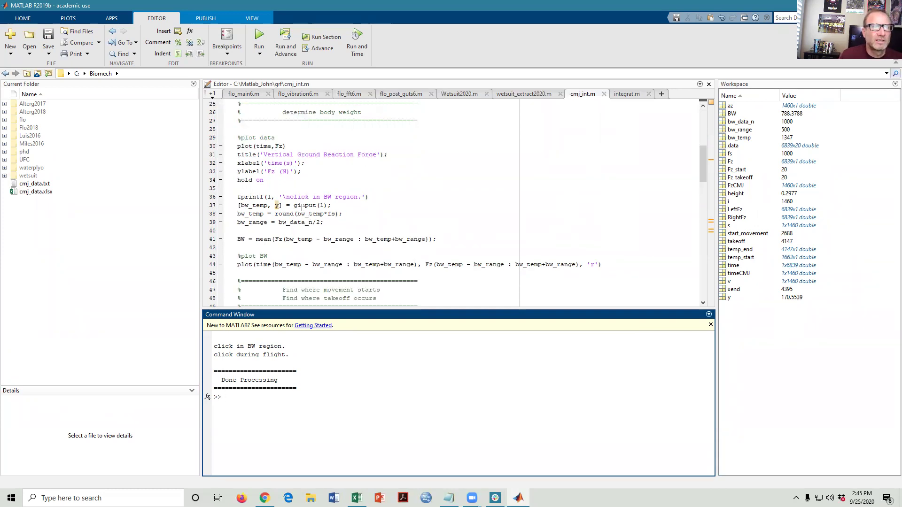
pyautogui.scroll(-1, 294, 222)
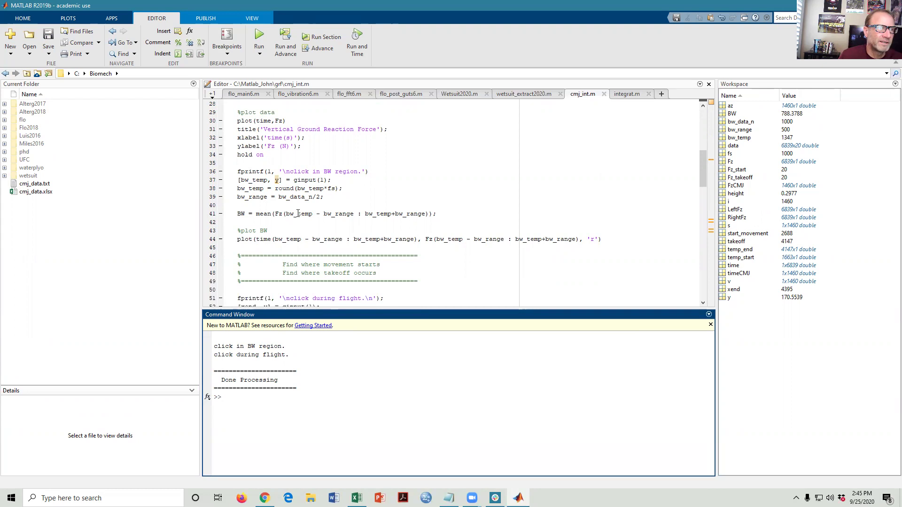
pyautogui.scroll(-1, 269, 211)
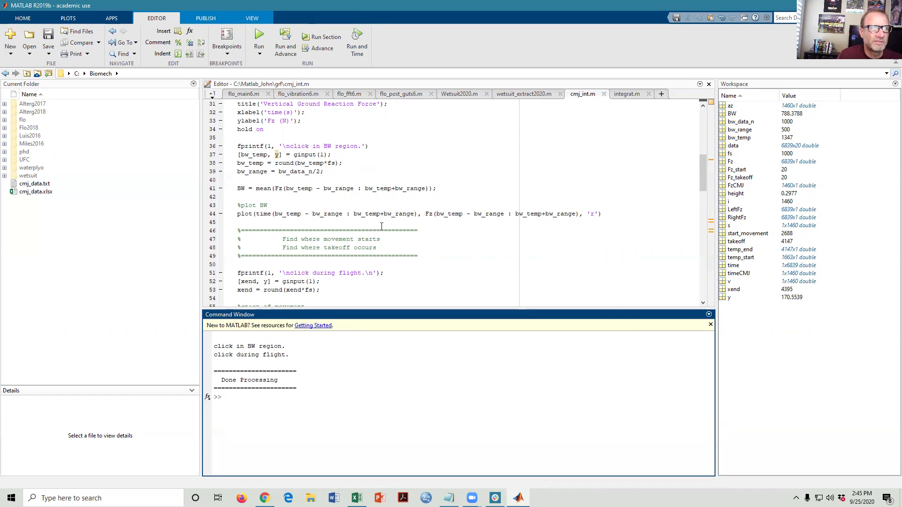
pyautogui.scroll(-1, 381, 204)
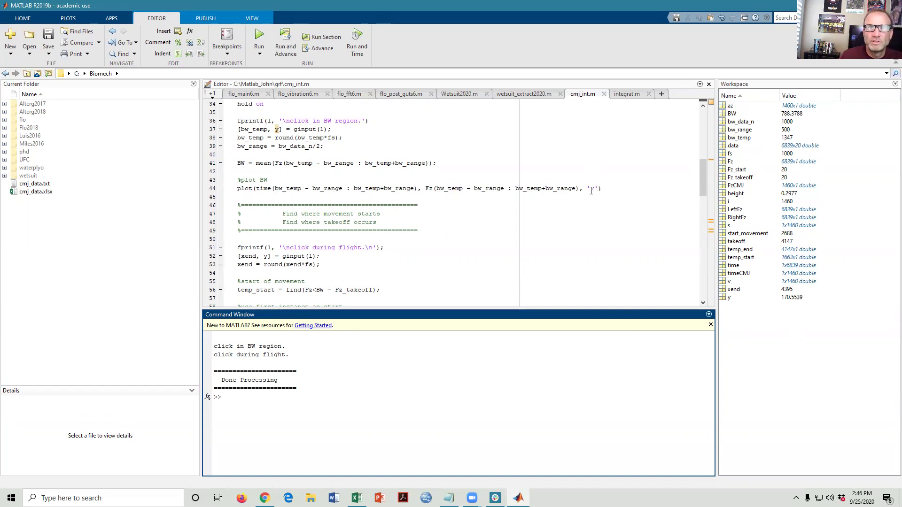
# - Rerun cmj_int with the body-weight region placed too late at about 2.5 s and the flight phase at about 4.4 s
pyautogui.press('Up')
pyautogui.press('Return')
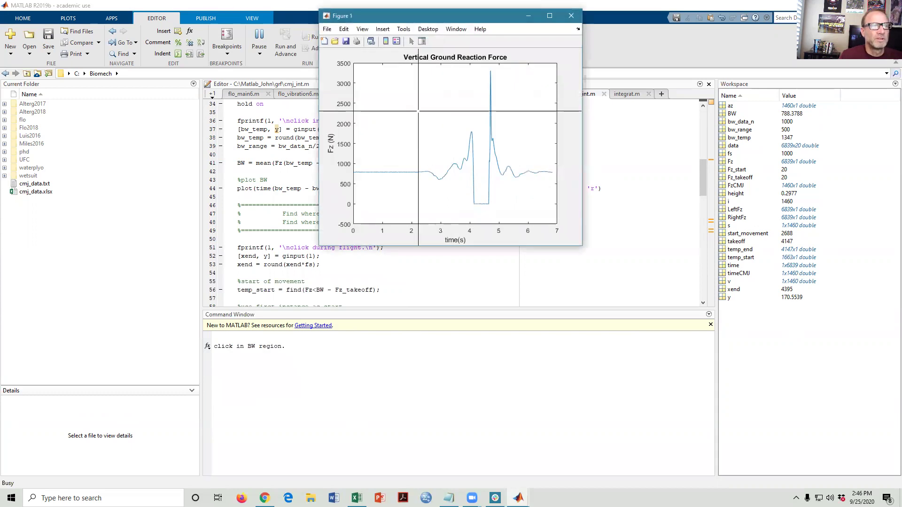
pyautogui.click(425, 173)
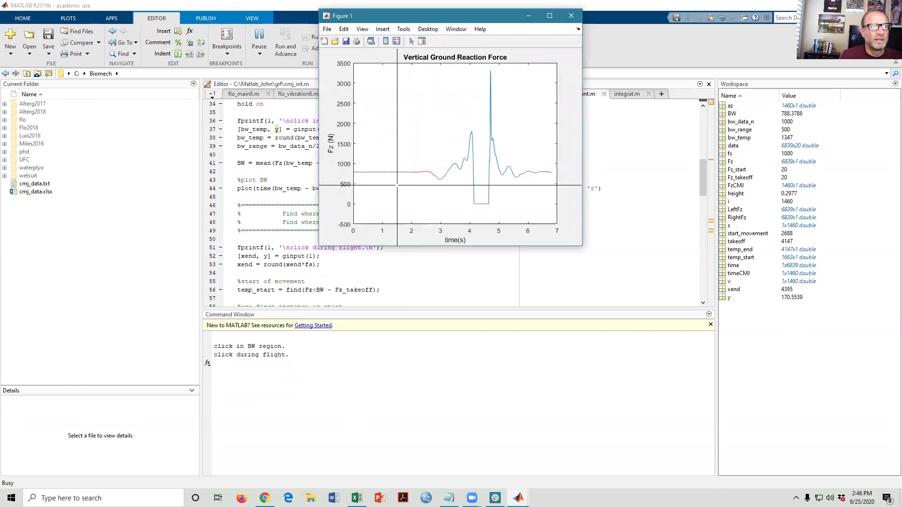
pyautogui.click(482, 202)
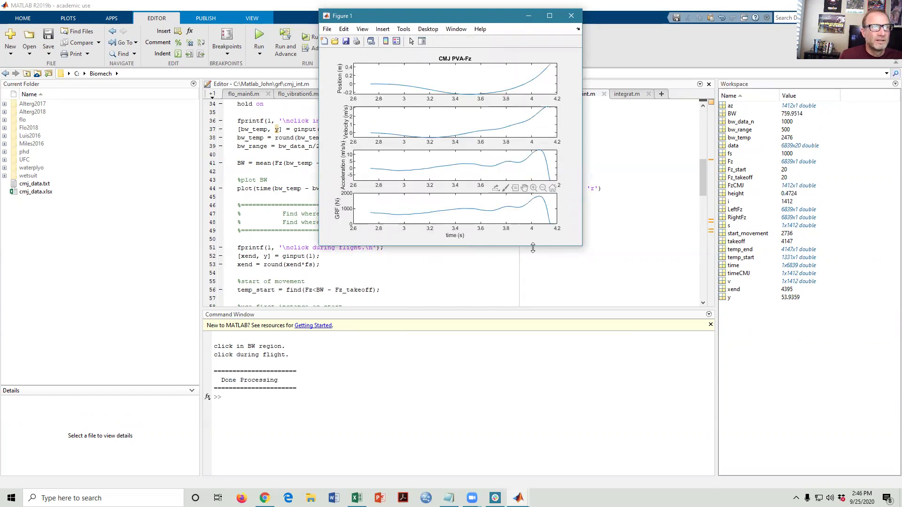
# - Enlarge the CMJ PVA-Fz figure vertically, examine the end of the position curve, and close the figure
pyautogui.moveTo(527, 246); pyautogui.dragTo(543, 333)
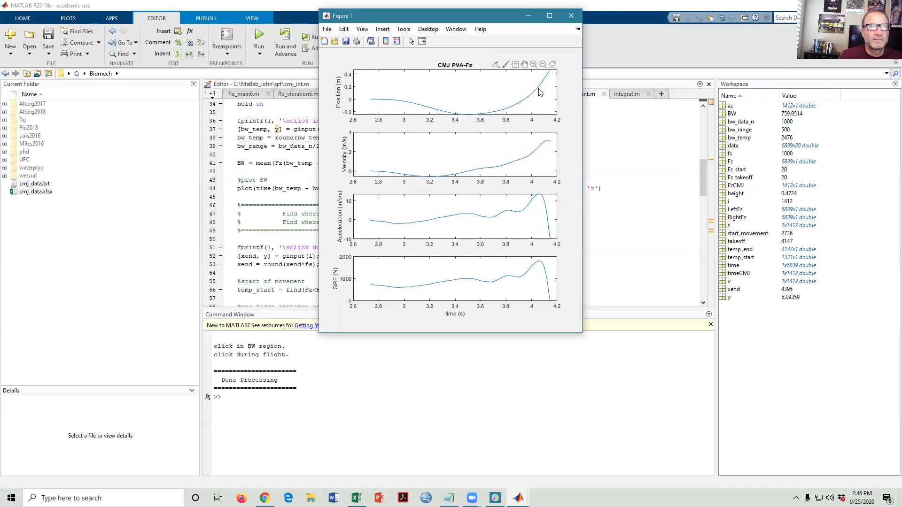
pyautogui.moveTo(540, 92)
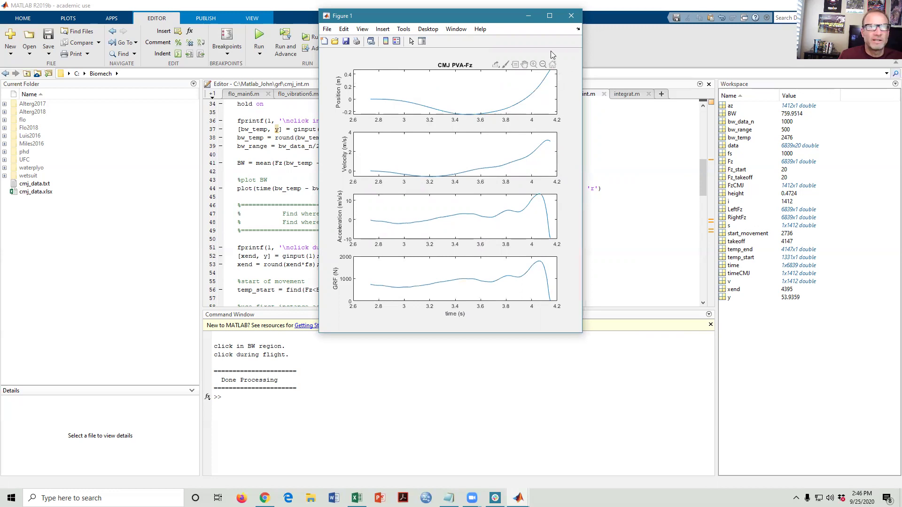
pyautogui.click(572, 17)
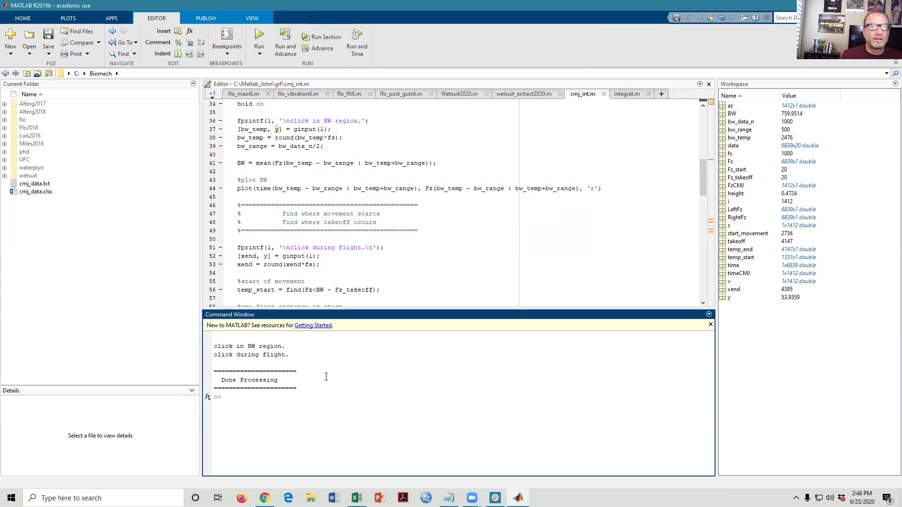
# - Rerun cmj_int with the body-weight region placed within the jump at about 3.7 s and flight at about 4.4 s, and close the resulting figure
pyautogui.press('Up')
pyautogui.press('Return')
pyautogui.click(451, 171)
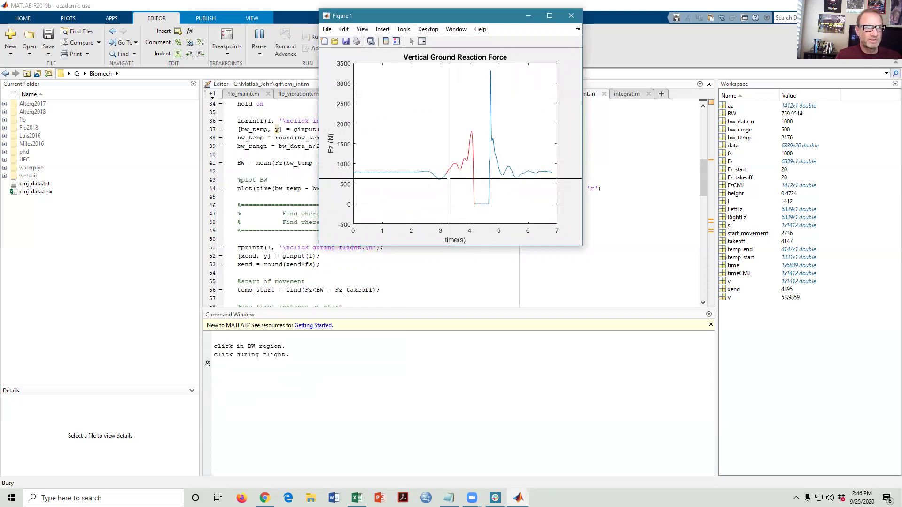
pyautogui.click(482, 203)
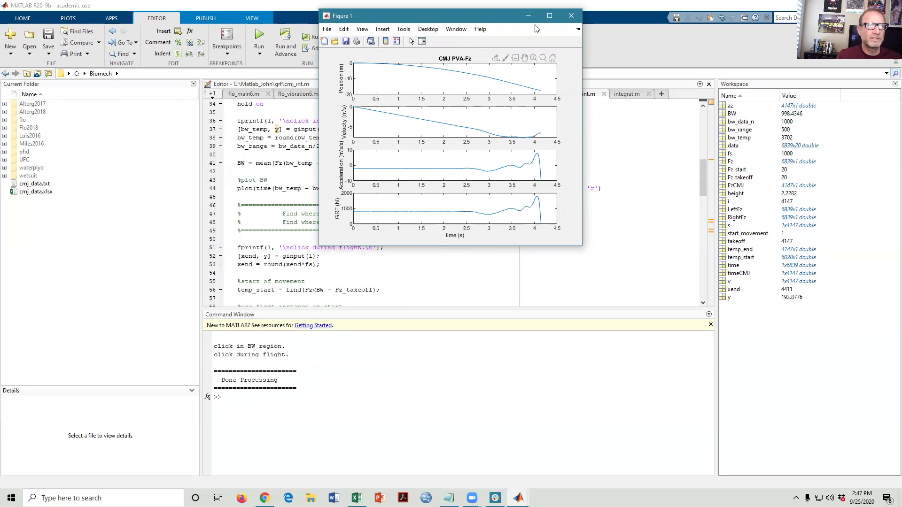
pyautogui.click(570, 16)
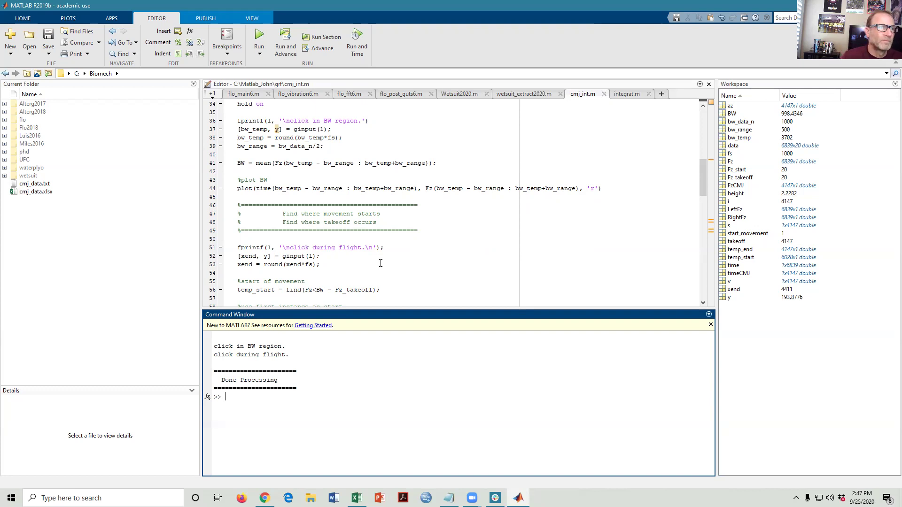
# - In the temp_start line of cmj_int.m, enclose BW - Fz_takeoff in parentheses and put spaces around the less-than sign
pyautogui.scroll(-1, 302, 268)
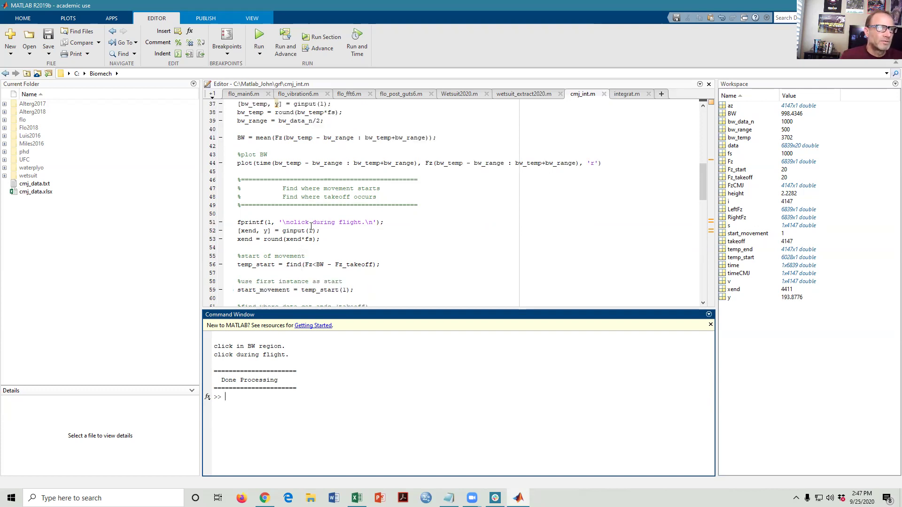
pyautogui.scroll(-1, 278, 245)
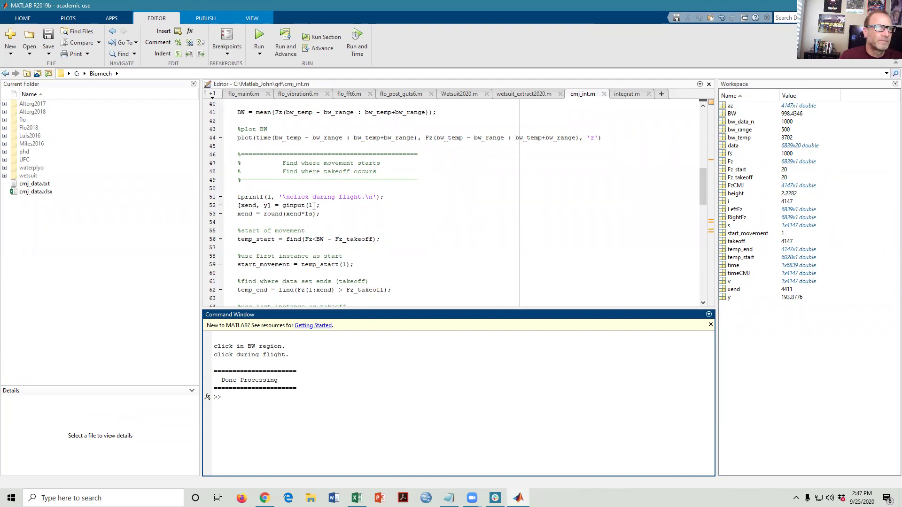
pyautogui.scroll(-1, 333, 184)
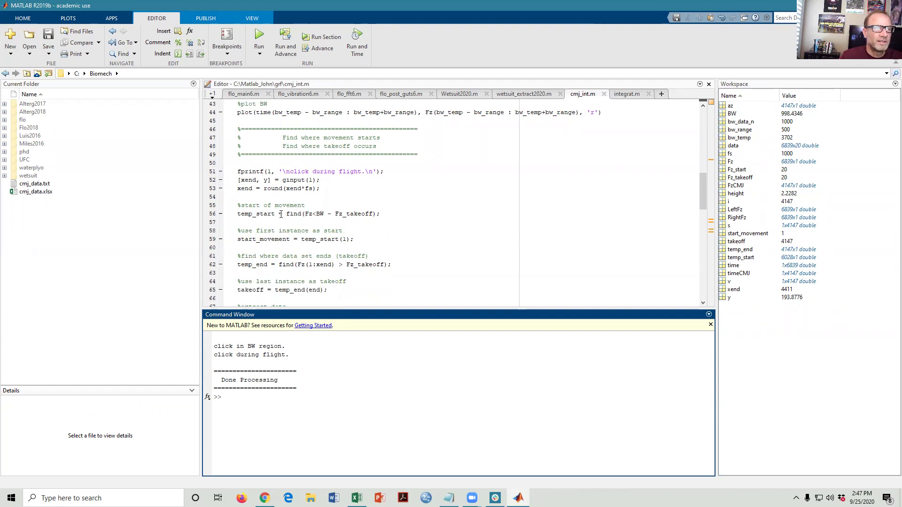
pyautogui.click(318, 214)
pyautogui.write('(')
pyautogui.press('End')
pyautogui.press('Left')
pyautogui.press('Left')
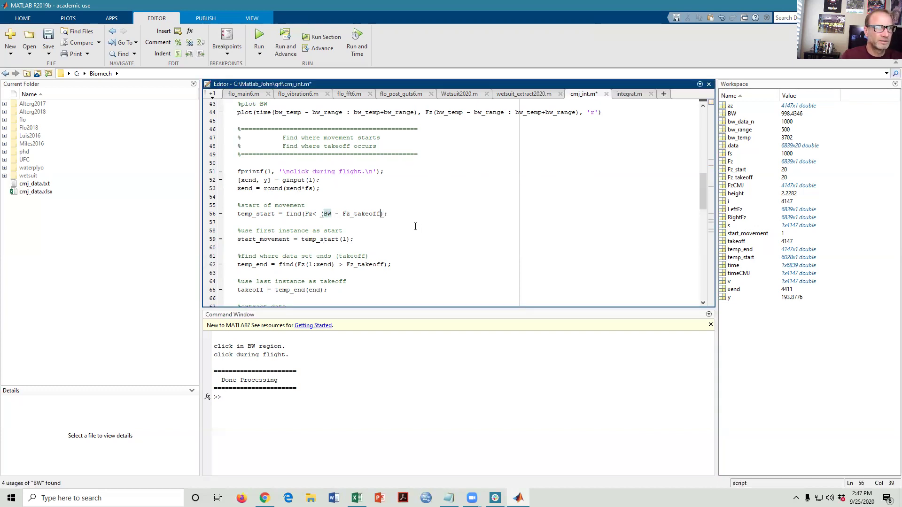
pyautogui.write(')')
pyautogui.press('Left')
pyautogui.press('Left')
pyautogui.press('Left')
pyautogui.press('Left')
pyautogui.press('Left')
pyautogui.press('Left')
pyautogui.press('Left')
pyautogui.press('Left')
pyautogui.press('Left')
pyautogui.press('Left')
pyautogui.press('Left')
pyautogui.press('Left')
pyautogui.press('Left')
pyautogui.press('Left')
pyautogui.press('Left')
pyautogui.press('Left')
pyautogui.press('Left')
pyautogui.press('Left')
pyautogui.press('Left')
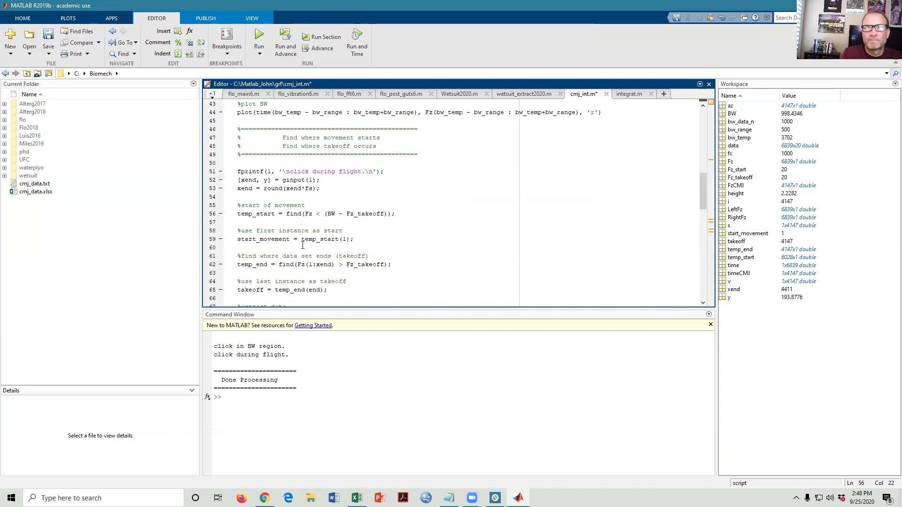
# - Replace Fz_takeoff with Fz_start in the temp_start find condition, making it Fz < (BW - Fz_start)
pyautogui.scroll(12, 300, 237)
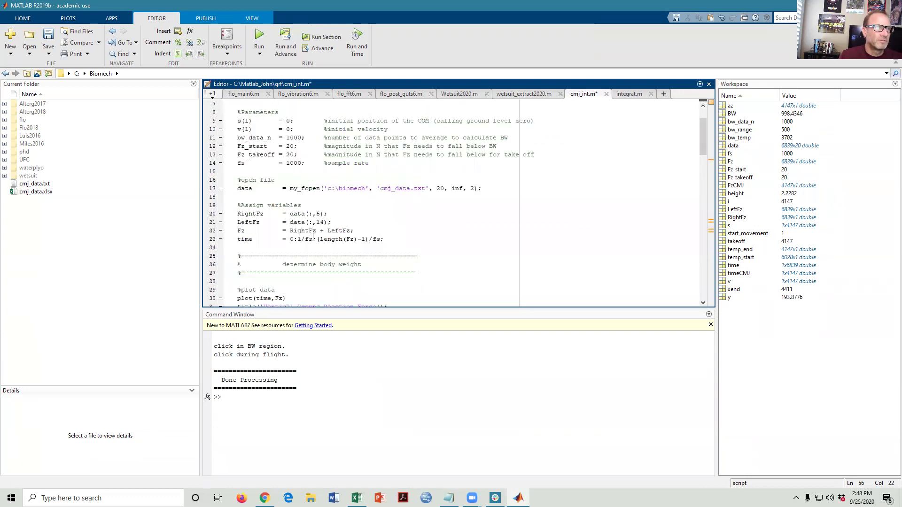
pyautogui.scroll(-17, 308, 224)
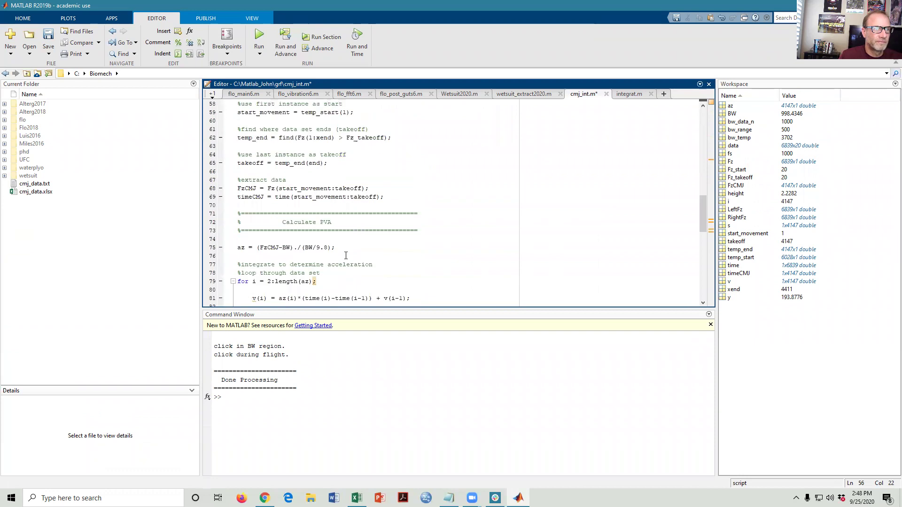
pyautogui.scroll(3, 359, 188)
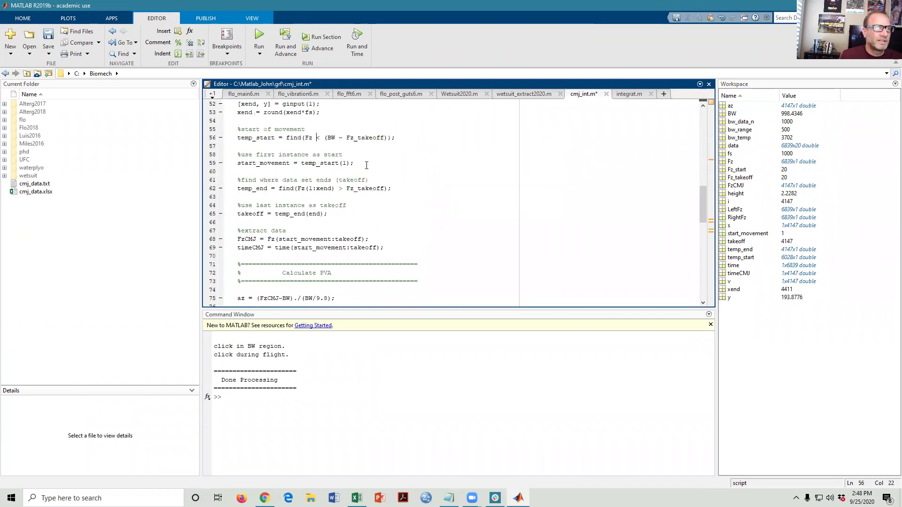
pyautogui.click(356, 163)
pyautogui.press('Delete')
pyautogui.press('Delete')
pyautogui.press('Delete')
pyautogui.press('Delete')
pyautogui.press('Delete')
pyautogui.press('Delete')
pyautogui.press('Delete')
pyautogui.write('start')
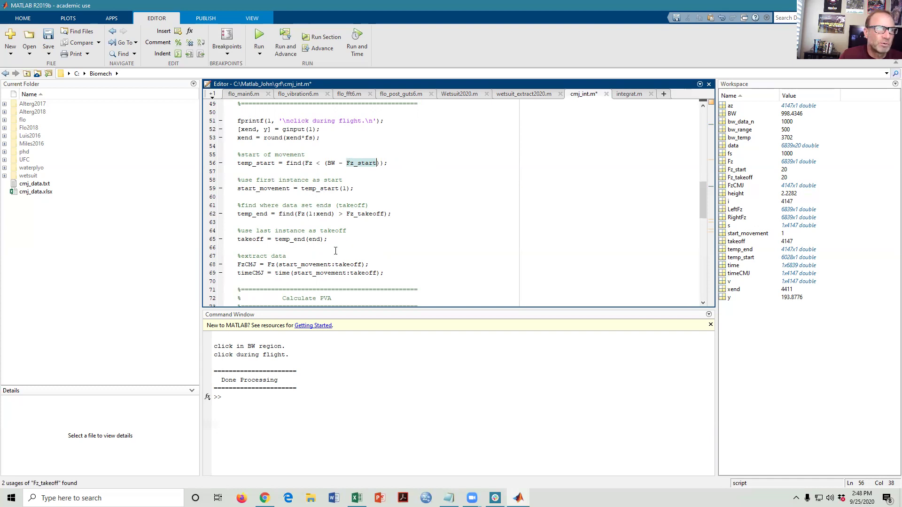
# - Add spaces after FzCMJ in the extract data section to align its equals sign with the timeCMJ line
pyautogui.scroll(-1, 336, 251)
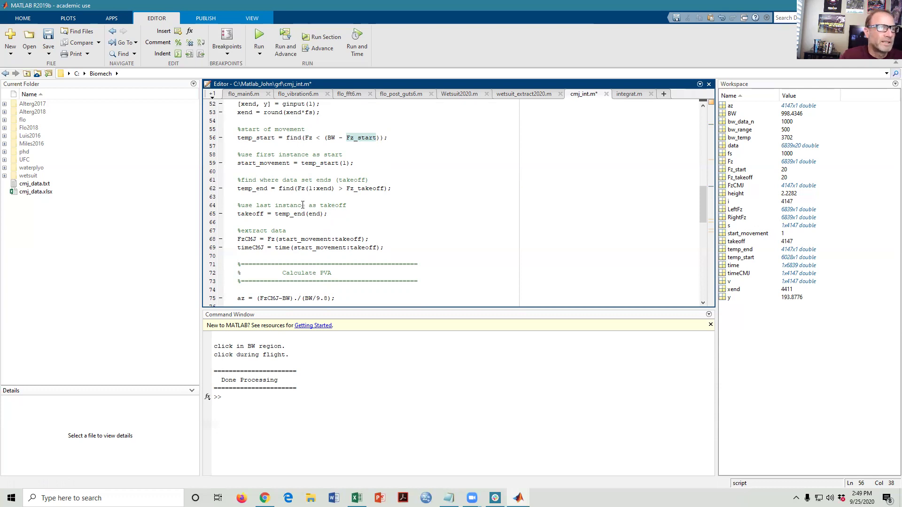
pyautogui.scroll(-1, 300, 217)
pyautogui.click(260, 215)
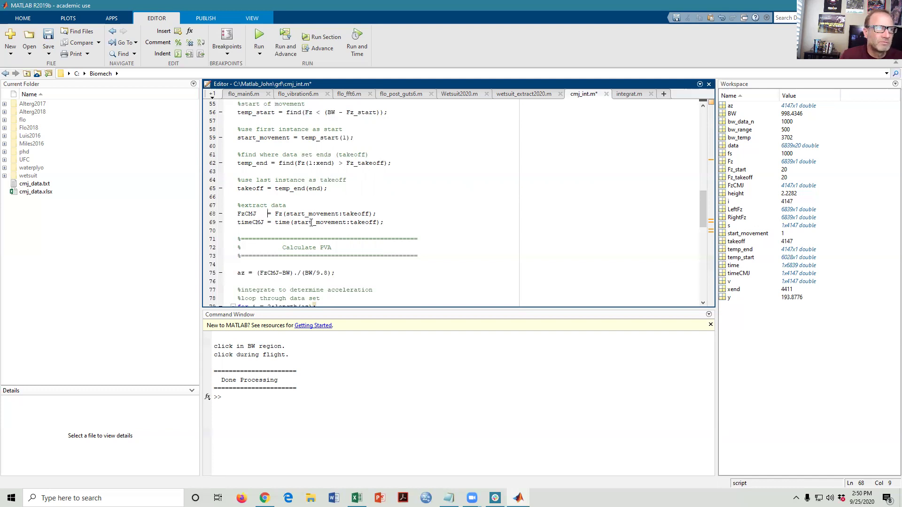
# - Add the parameter a(1) = 0; below v(1) in the Parameters section, with the comment %initial acceleration
pyautogui.scroll(-2, 353, 255)
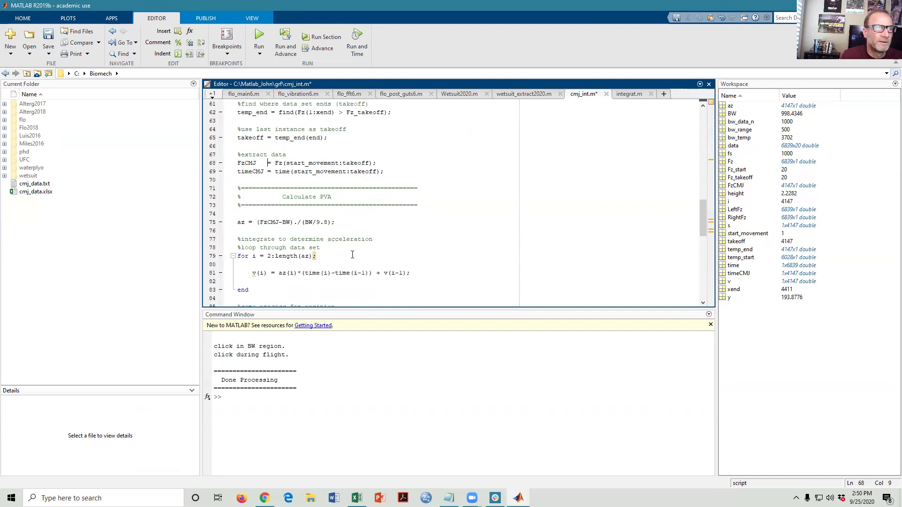
pyautogui.scroll(-1, 329, 229)
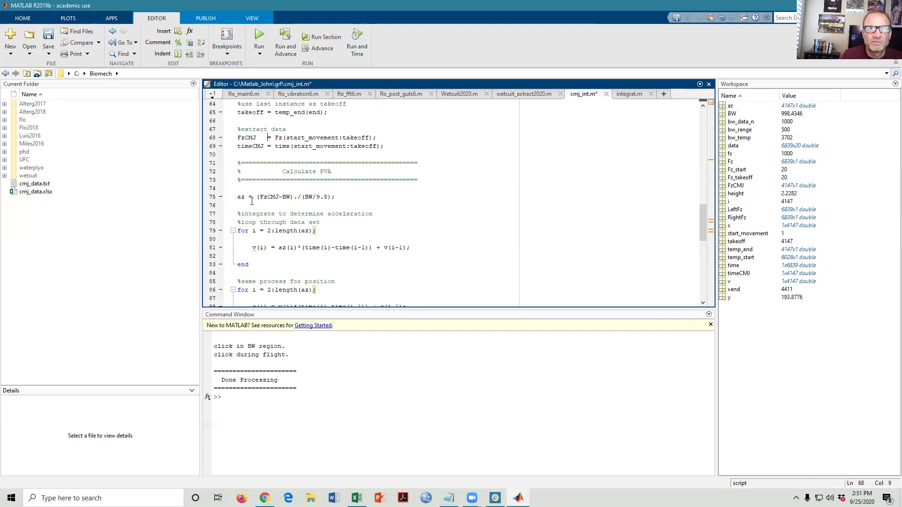
pyautogui.scroll(-1, 271, 221)
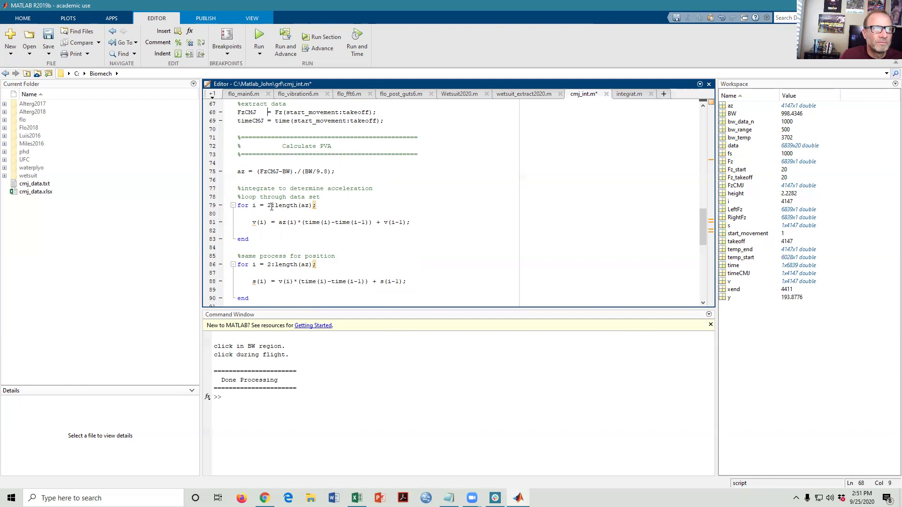
pyautogui.scroll(20, 271, 207)
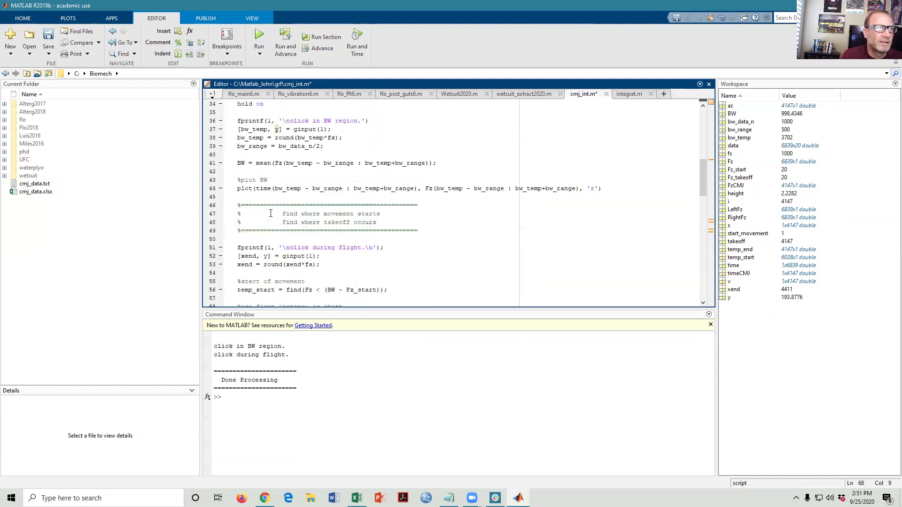
pyautogui.scroll(2, 271, 214)
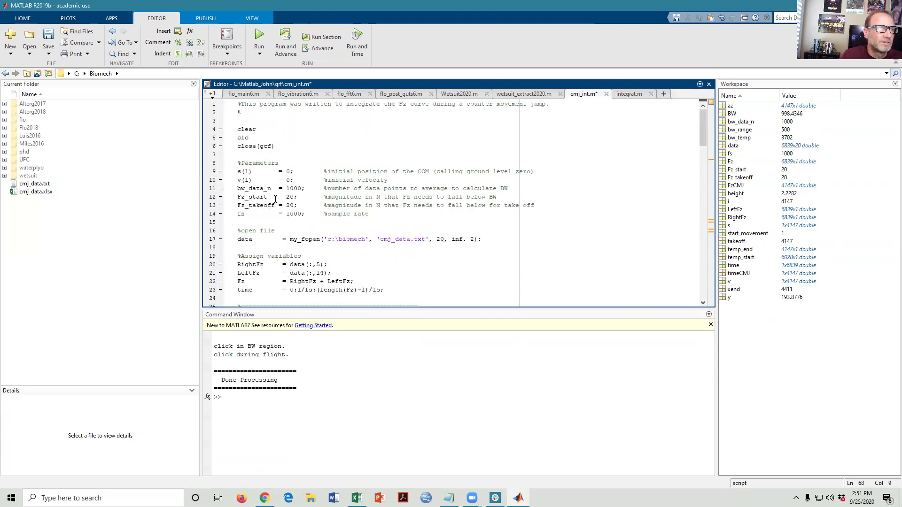
pyautogui.click(396, 180)
pyautogui.press('Return')
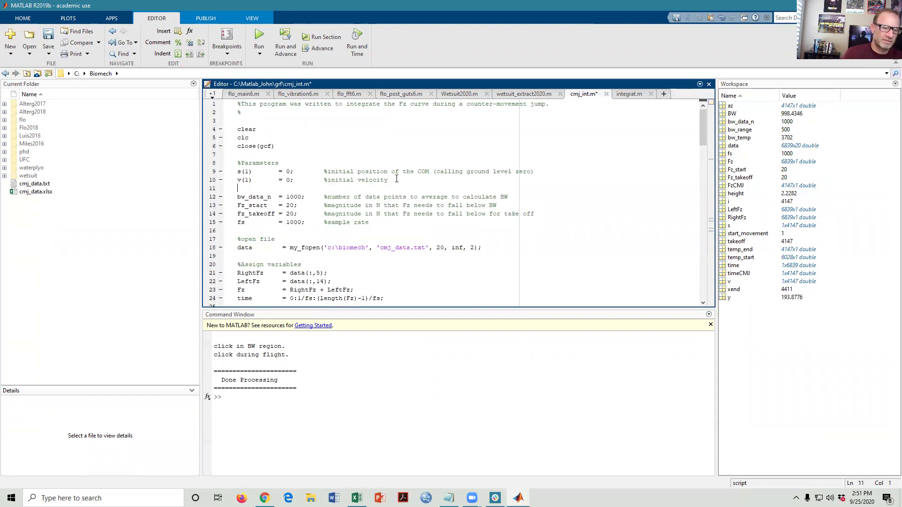
pyautogui.write('a(1)')
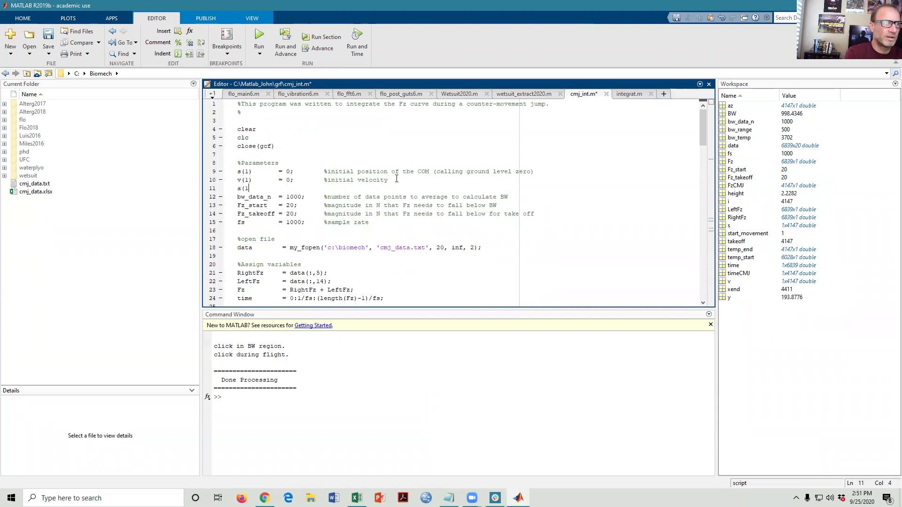
pyautogui.press('Tab')
pyautogui.press('Tab')
pyautogui.write('= 0;        ')
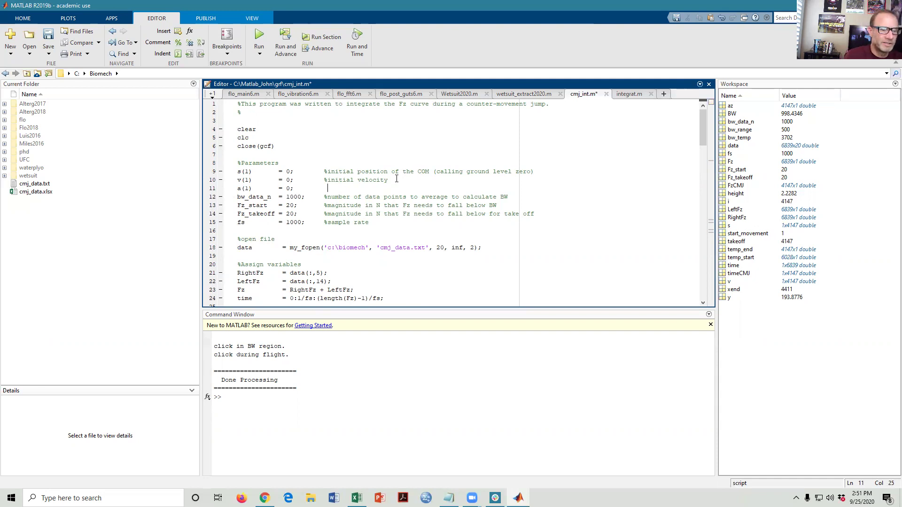
pyautogui.write('%')
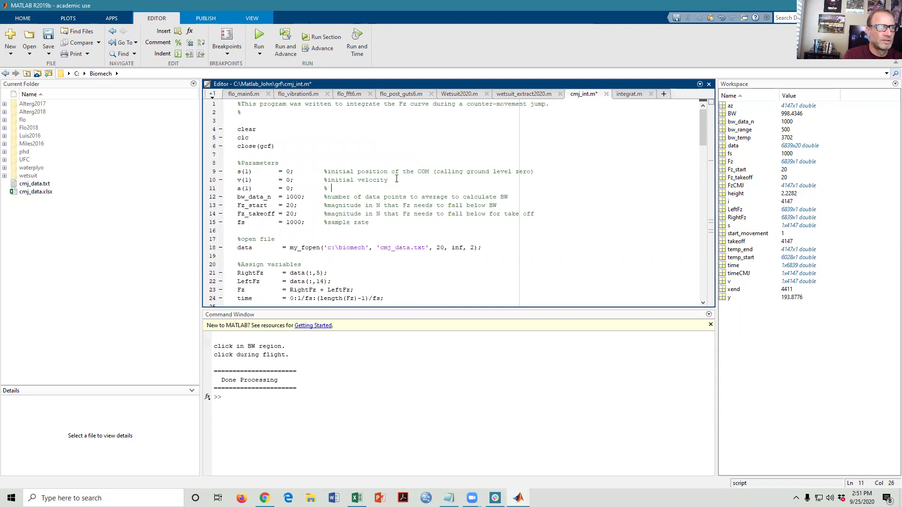
pyautogui.write('initial acceleration')
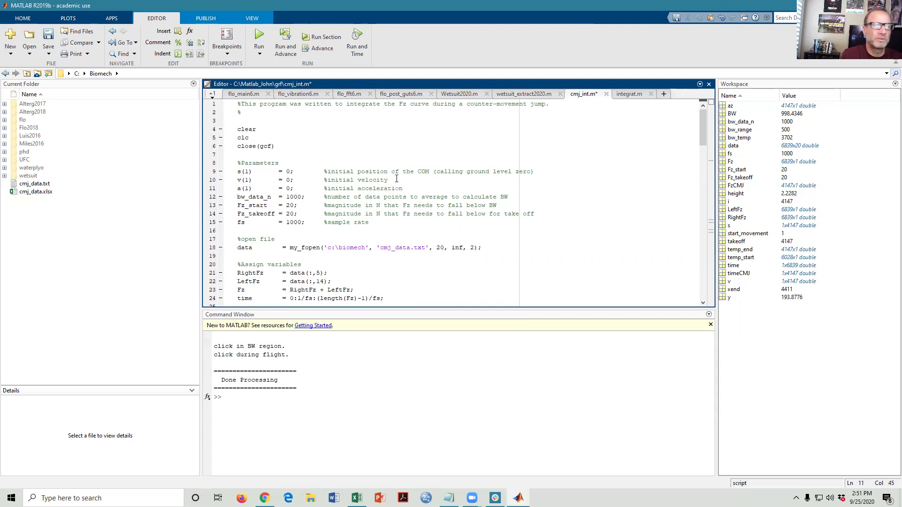
# - Compare the velocity and position integration loops under Calculate PVA with the initial values defined in the Parameters section
pyautogui.scroll(-13, 407, 243)
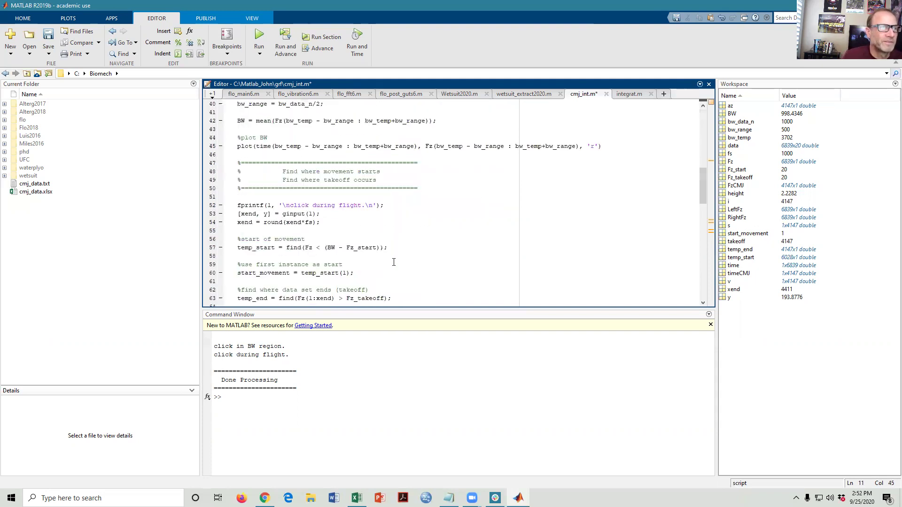
pyautogui.scroll(-2, 402, 258)
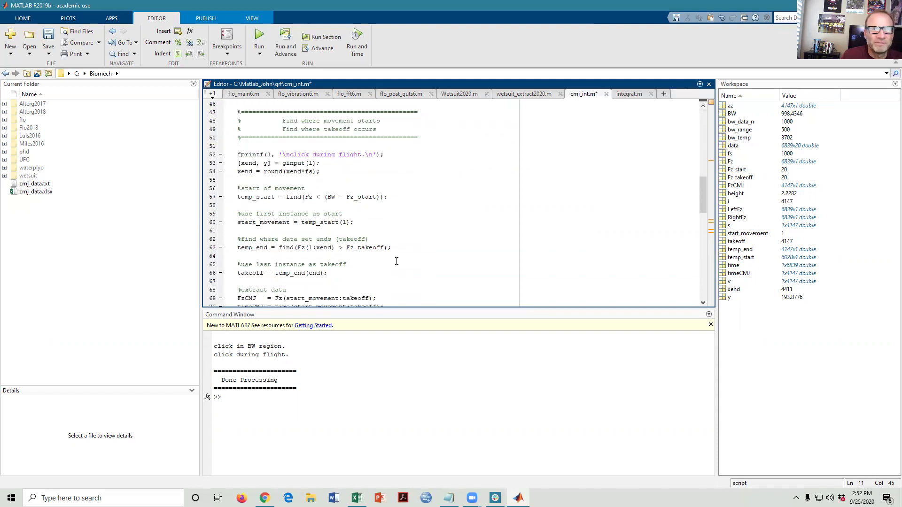
pyautogui.scroll(-6, 349, 257)
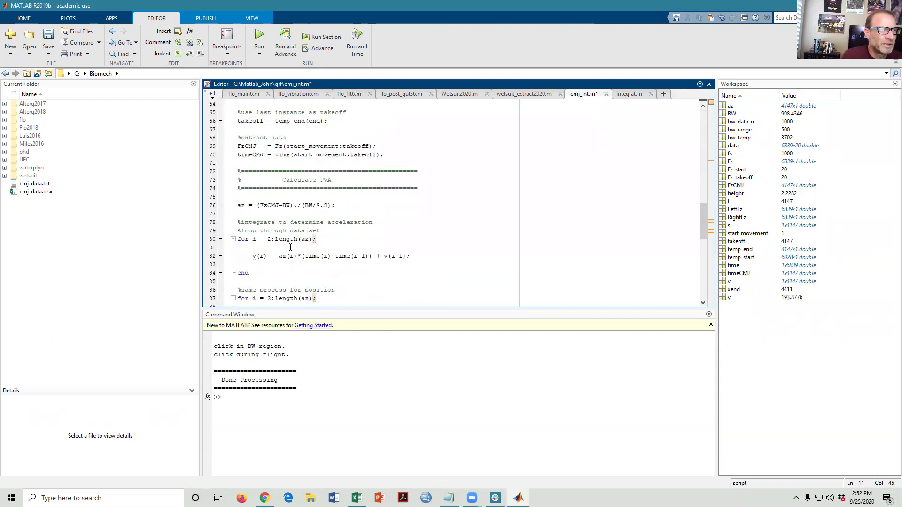
pyautogui.scroll(-1, 270, 258)
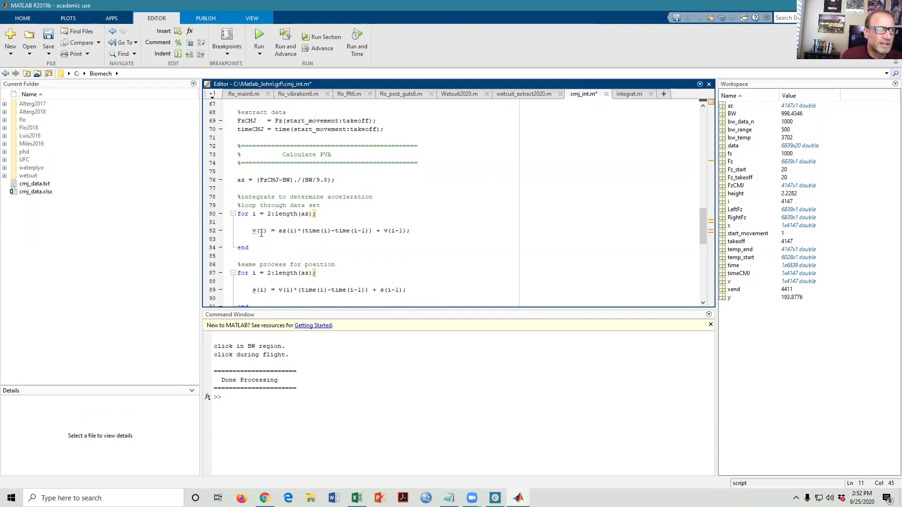
pyautogui.scroll(20, 263, 231)
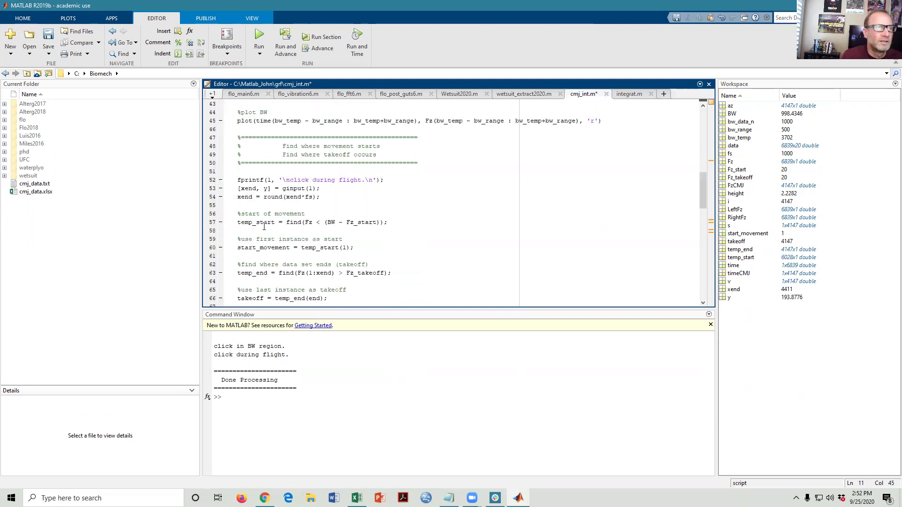
pyautogui.scroll(2, 269, 228)
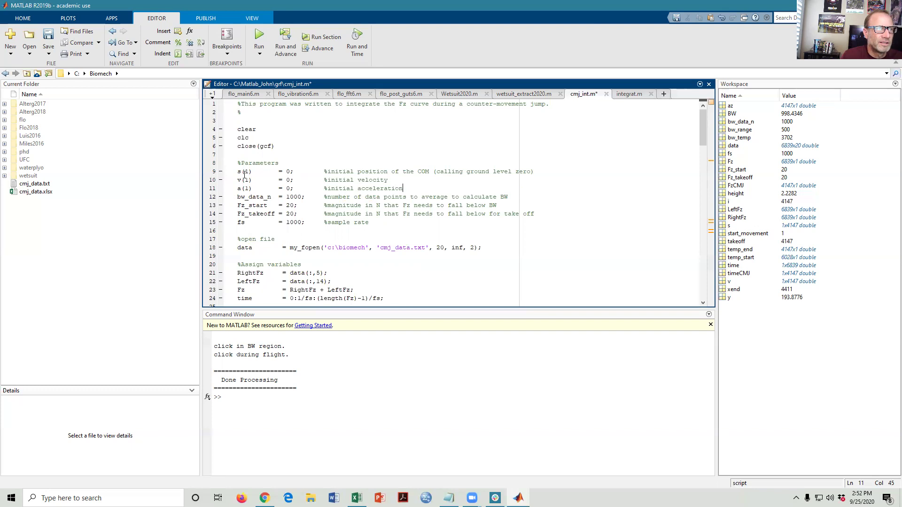
pyautogui.scroll(-9, 305, 264)
pyautogui.scroll(-15, 304, 264)
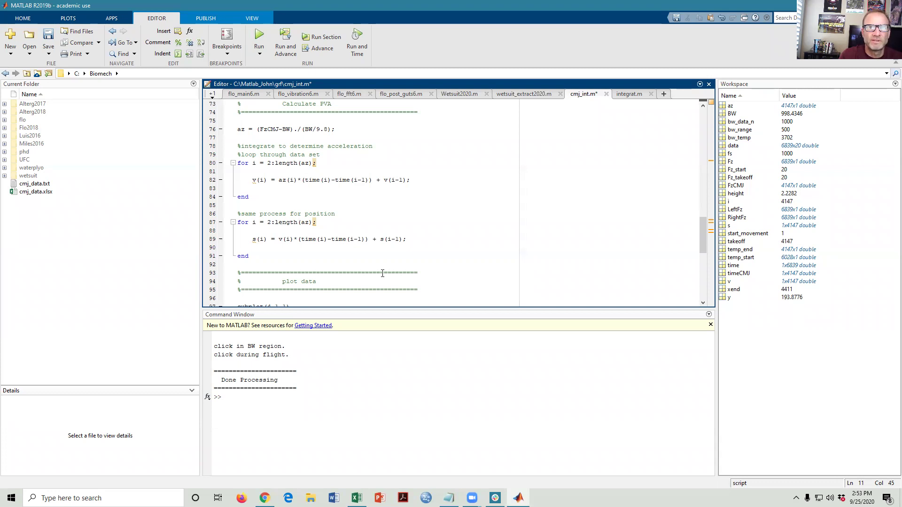
# - Change the position loop's range from the length of az to 2:length(v)
pyautogui.scroll(-1, 319, 241)
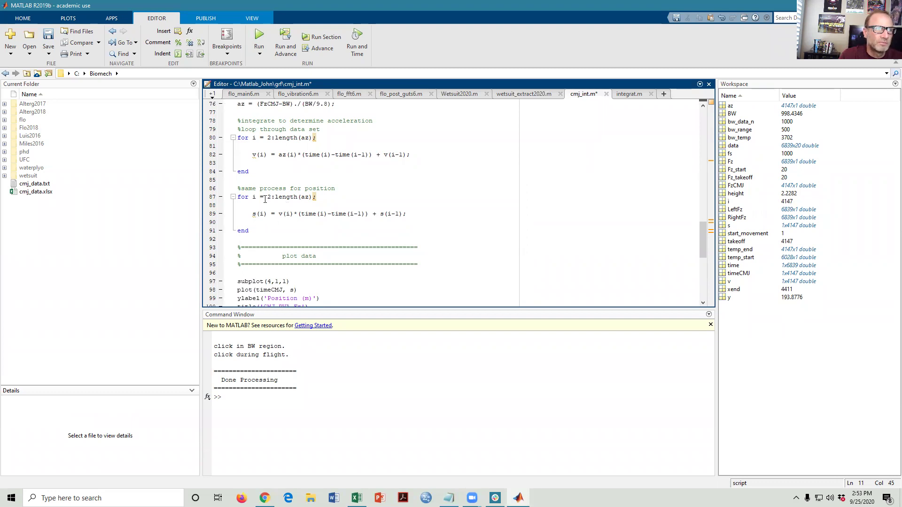
pyautogui.doubleClick(302, 196)
pyautogui.write('v')
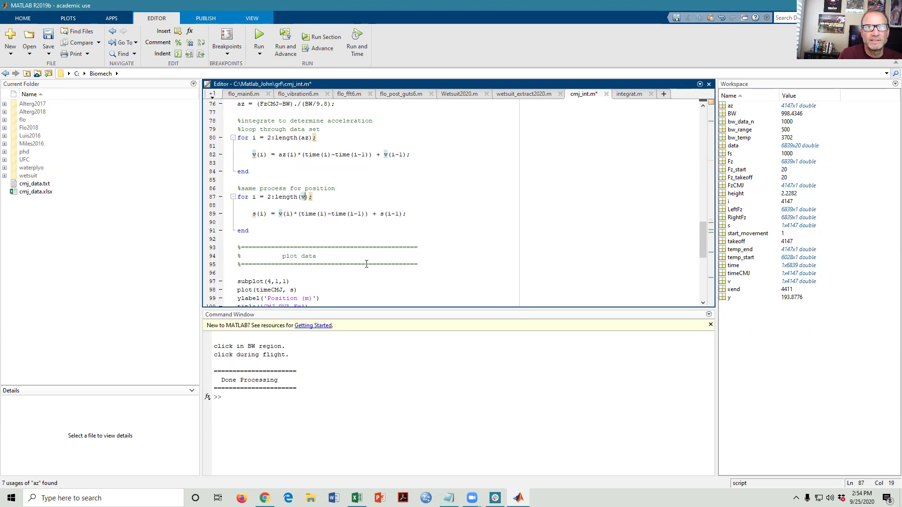
# - Display the value of the height variable in the Command Window
pyautogui.scroll(-3, 366, 263)
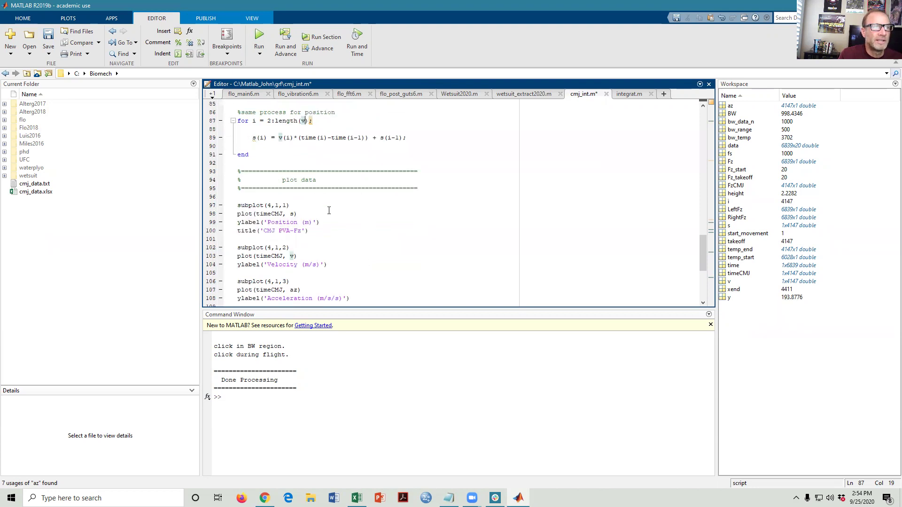
pyautogui.scroll(-2, 355, 217)
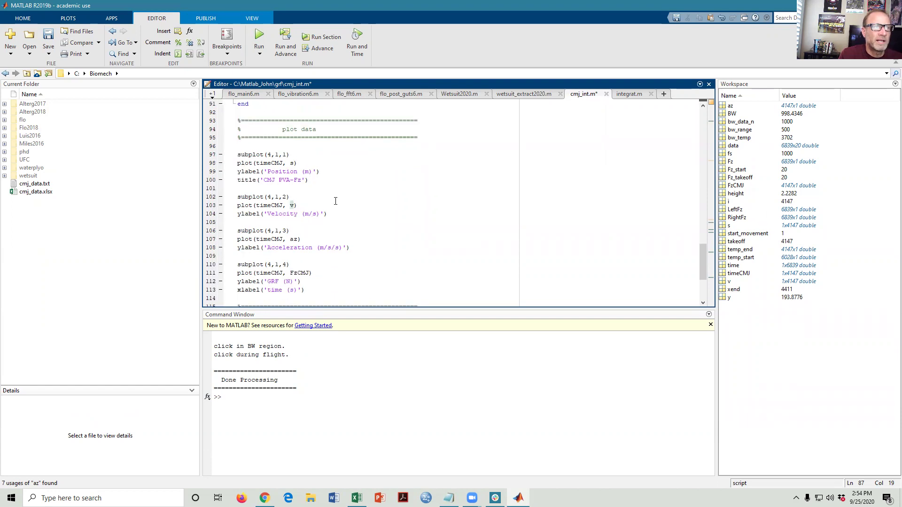
pyautogui.scroll(-2, 335, 201)
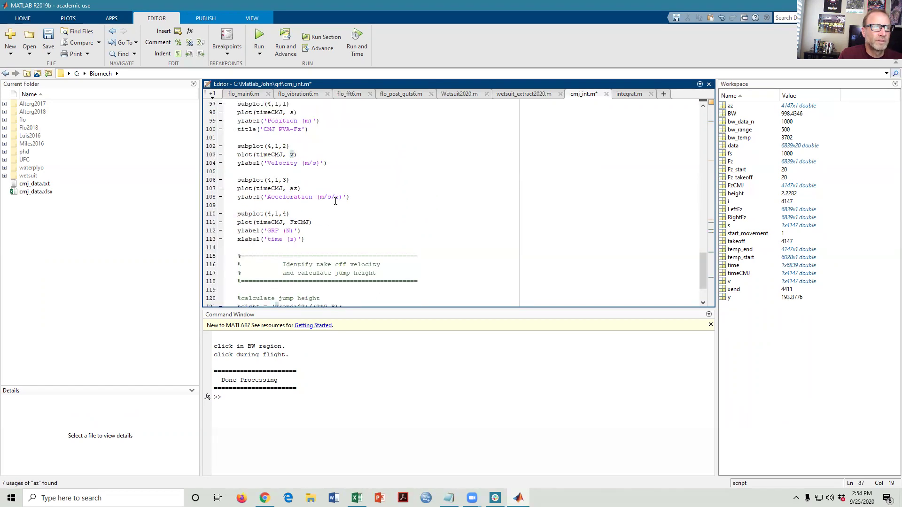
pyautogui.scroll(1, 304, 167)
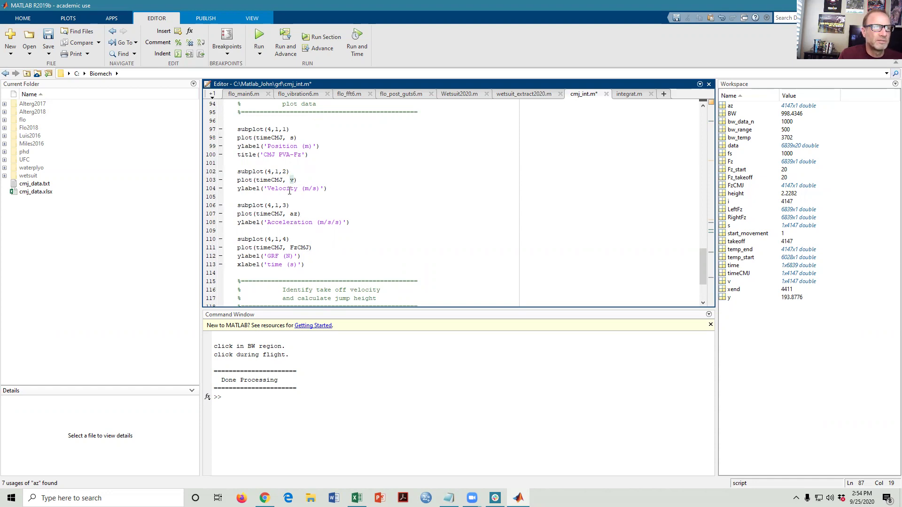
pyautogui.scroll(-3, 315, 209)
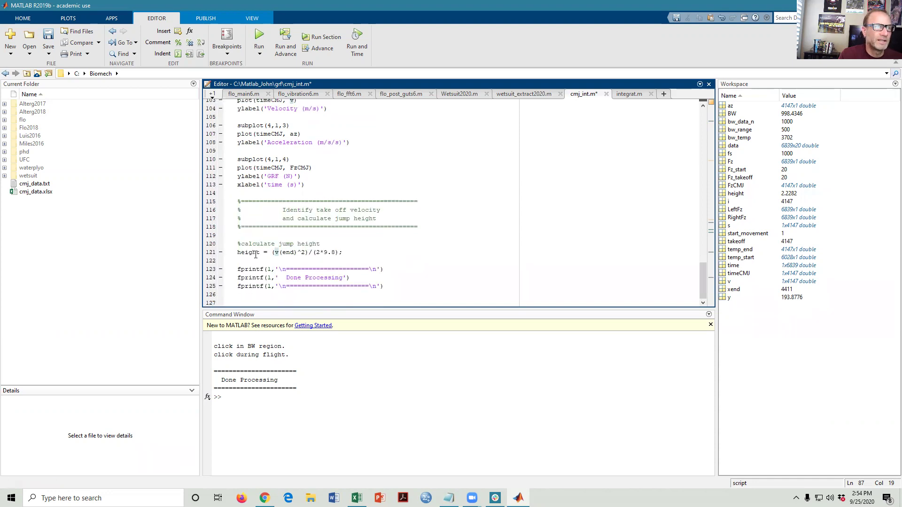
pyautogui.click(253, 412)
pyautogui.write('height')
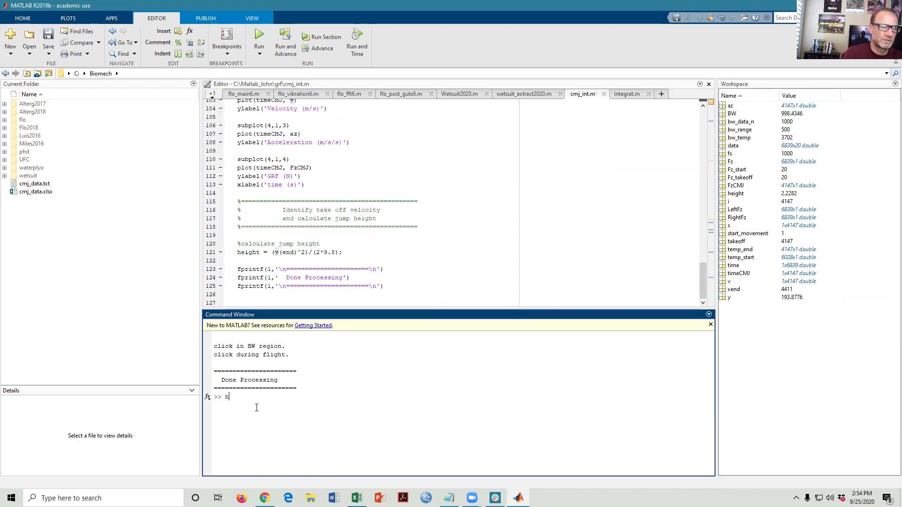
pyautogui.press('Return')
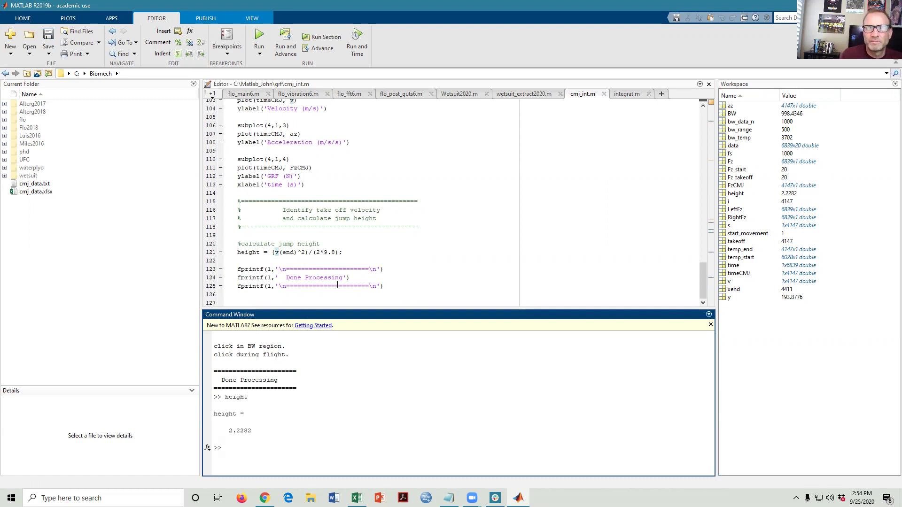
# - Add the line fprintf(1, '\height = \n') below the jump height calculation
pyautogui.scroll(5, 353, 277)
pyautogui.scroll(14, 356, 254)
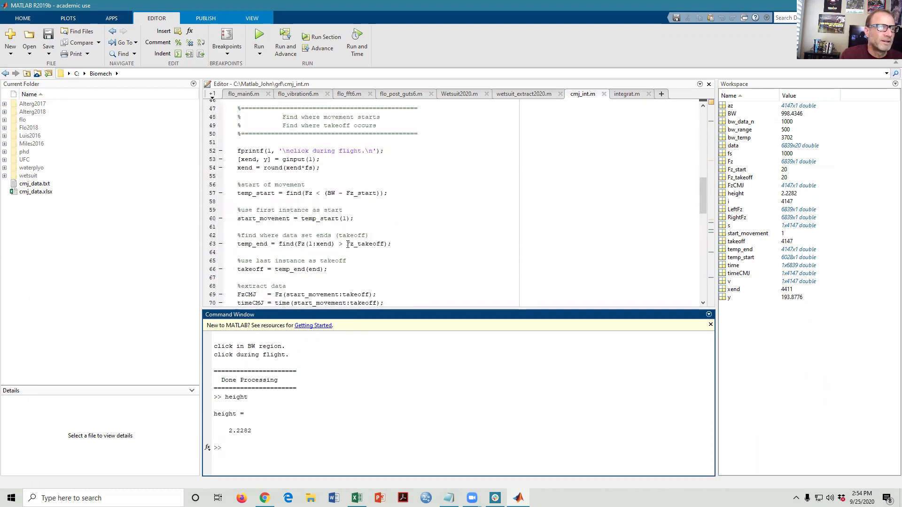
pyautogui.scroll(-19, 347, 244)
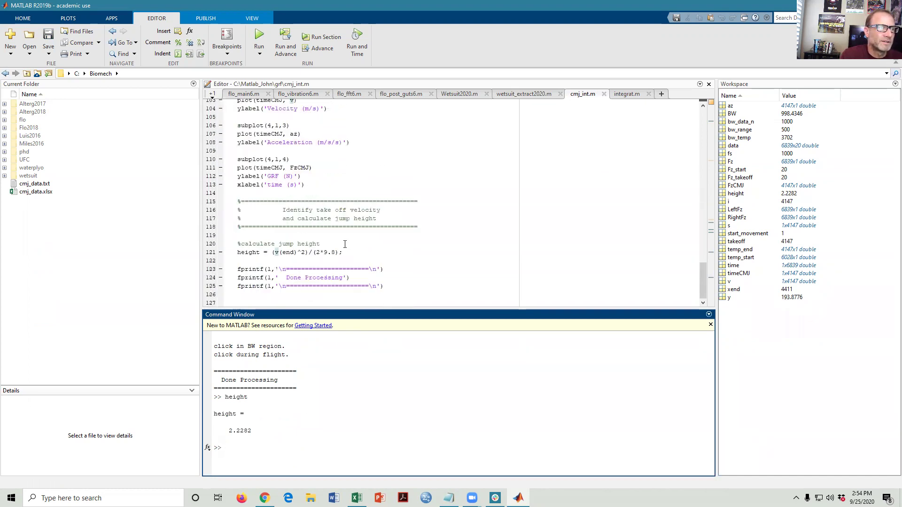
pyautogui.click(285, 259)
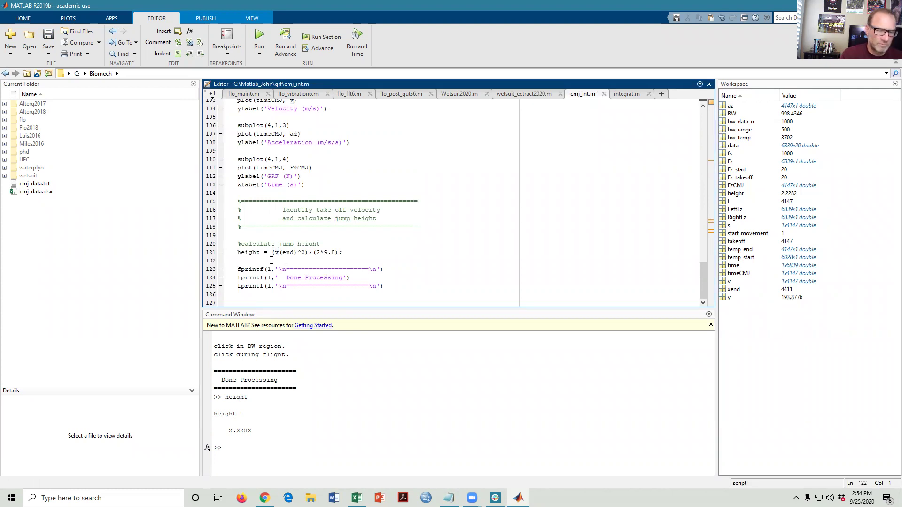
pyautogui.press('Return')
pyautogui.write('f')
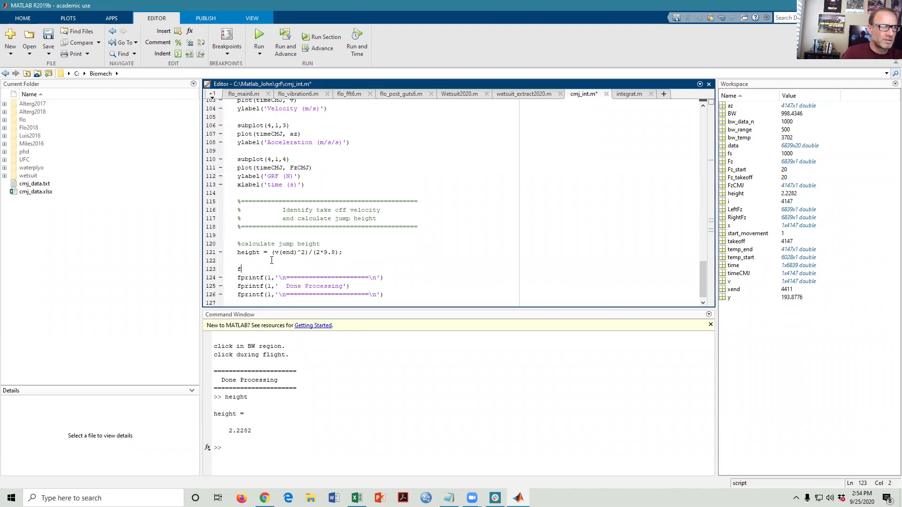
pyautogui.write('printf(1')
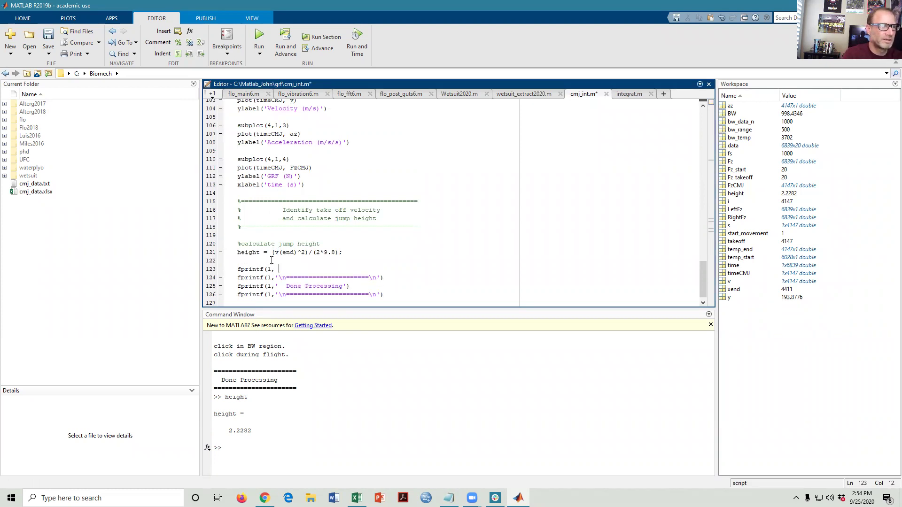
pyautogui.write(", '")
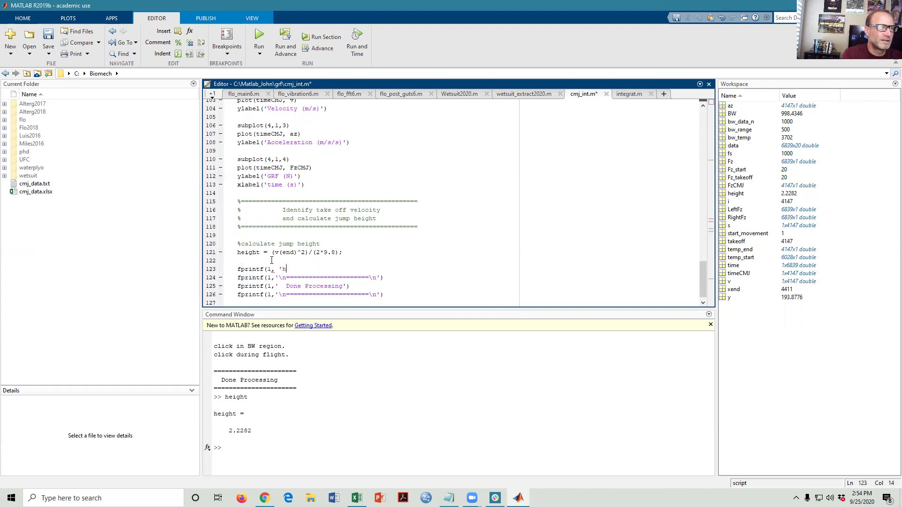
pyautogui.write('\\height =')
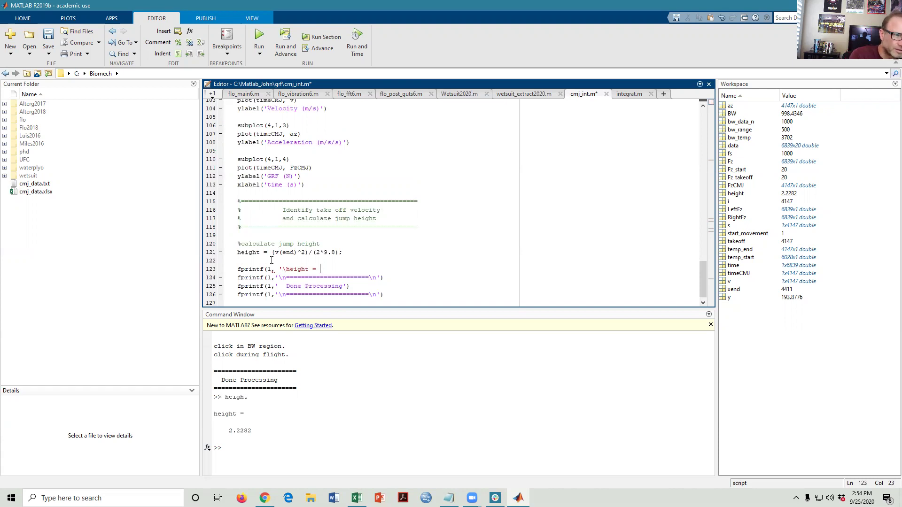
pyautogui.write(' \\n')
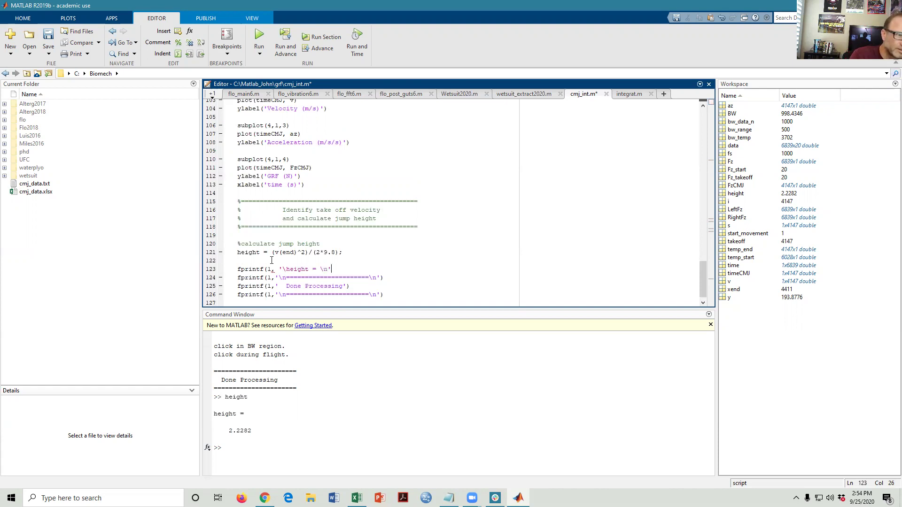
pyautogui.write("')")
# - Add the line fprintf(1, int2str(height)) below the height label, followed by a blank line
pyautogui.press('Return')
pyautogui.write('fprintf(1')
pyautogui.write(', intw')
pyautogui.write('str')
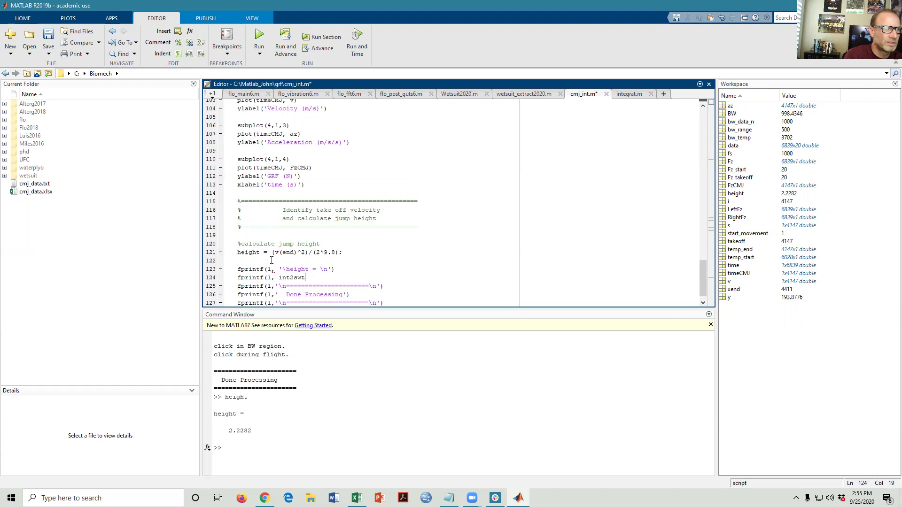
pyautogui.write('(')
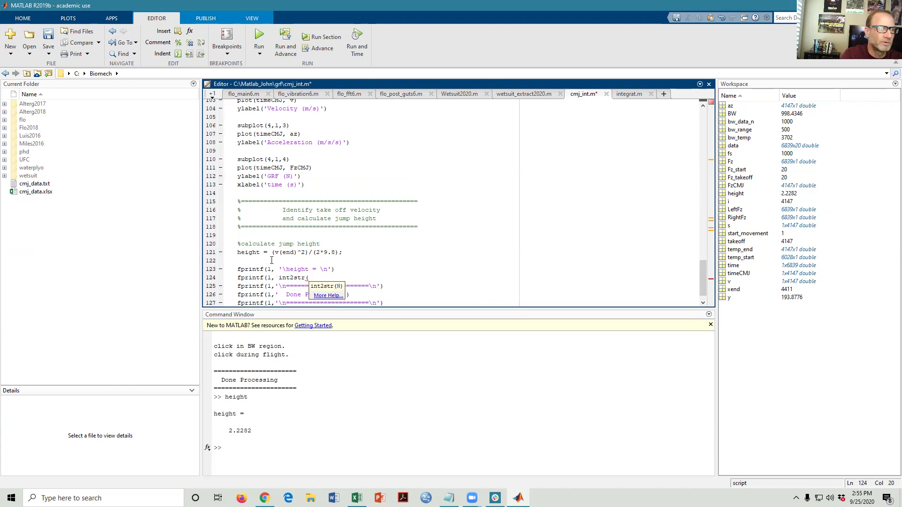
pyautogui.write('height)')
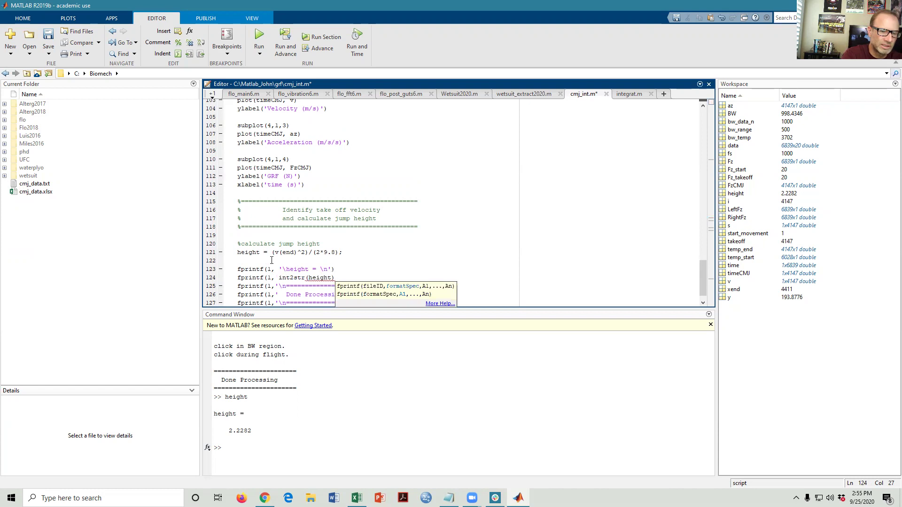
pyautogui.write(')')
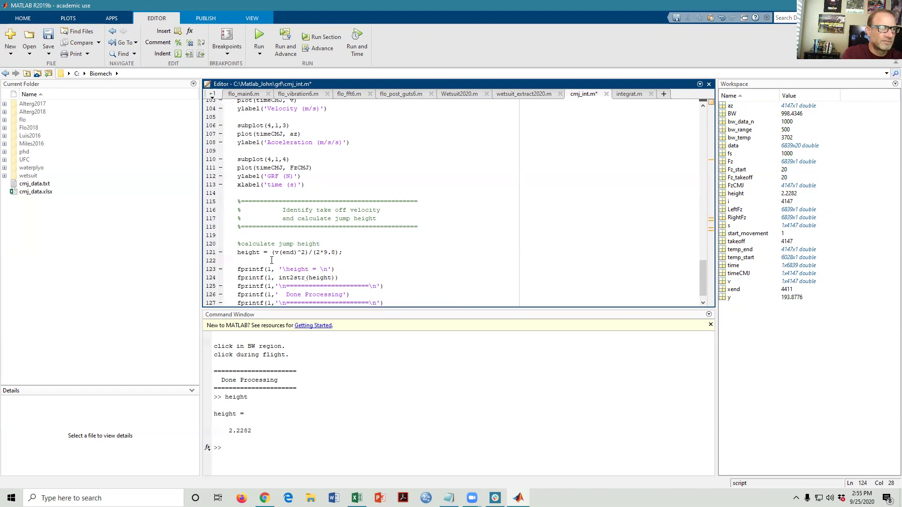
pyautogui.press('Return')
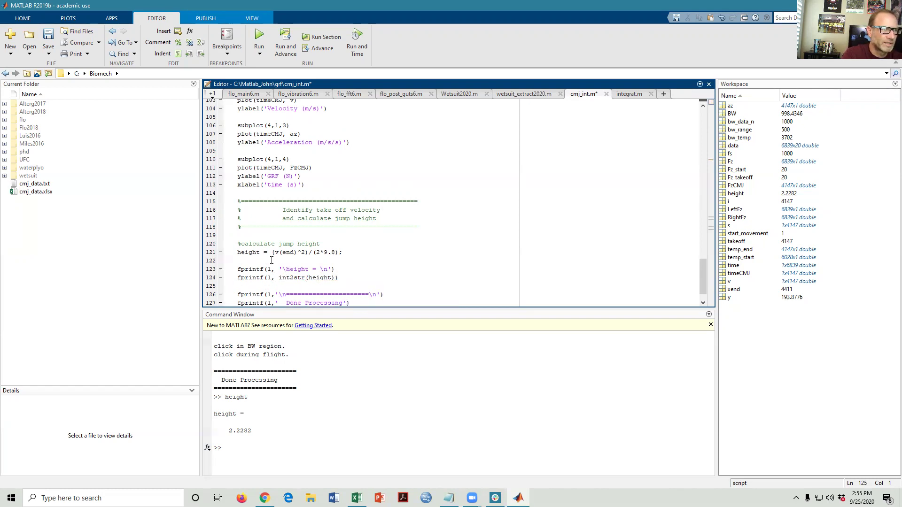
# - Insert a second \n at the start of the separator print above Done Processing and save the script
pyautogui.press('Right')
pyautogui.press('Right')
pyautogui.press('Right')
pyautogui.press('Right')
pyautogui.press('Right')
pyautogui.press('Right')
pyautogui.press('Right')
pyautogui.press('Right')
pyautogui.press('Right')
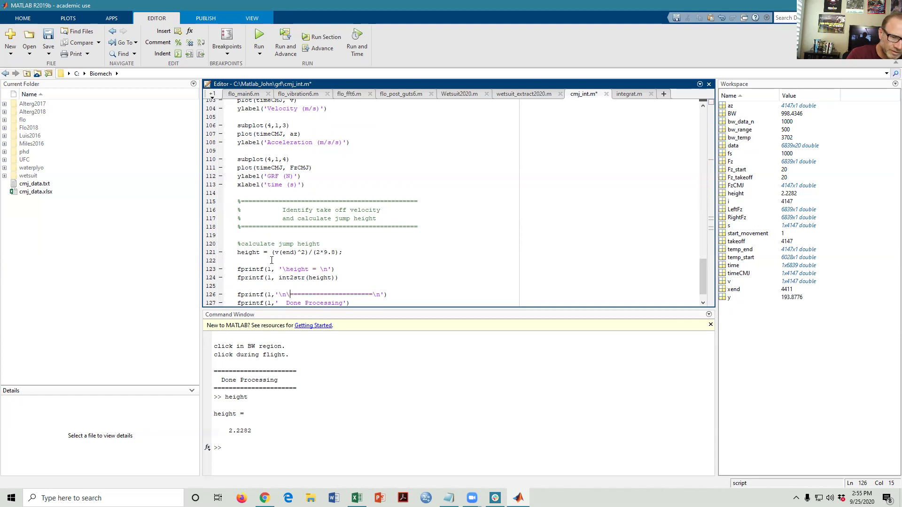
pyautogui.hotkey('ctrl', 's')
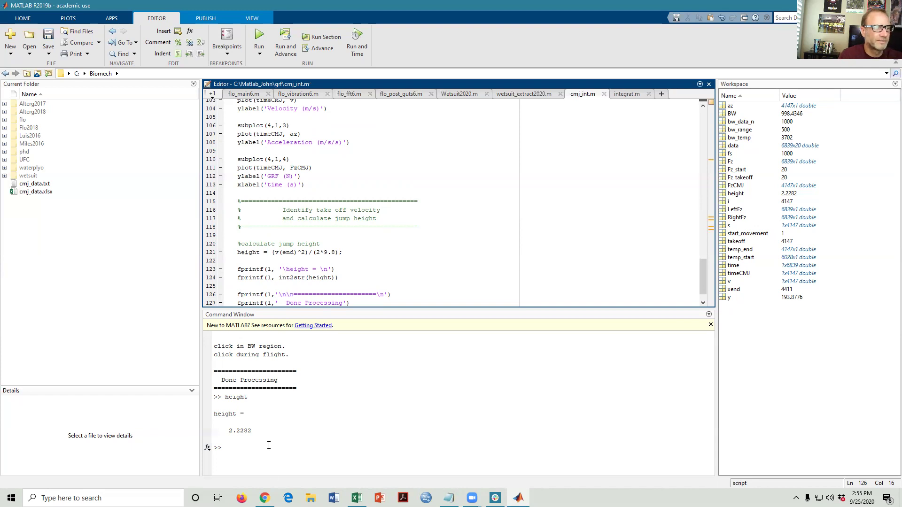
# - Run cmj_int, picking the body-weight point at about 1.1 s and the flight point at about 4.4 s
pyautogui.click(268, 446)
pyautogui.press('Up')
pyautogui.press('Up')
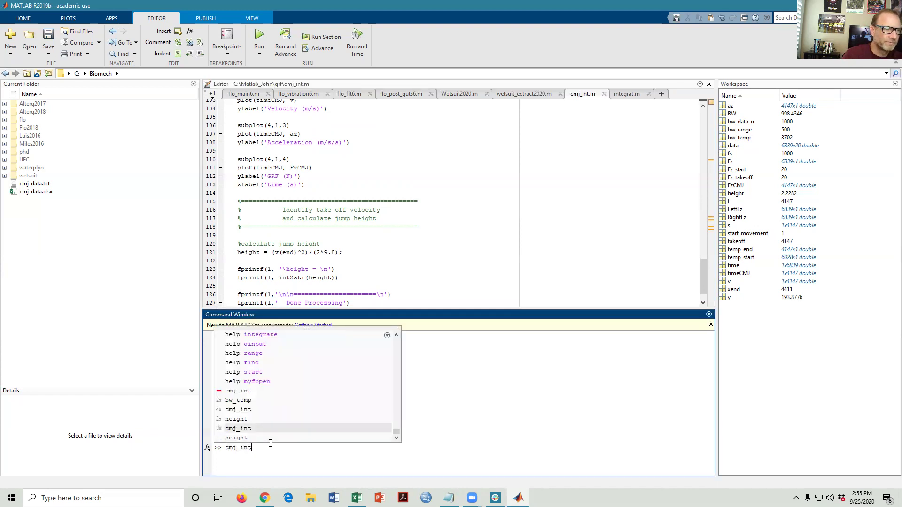
pyautogui.press('Return')
pyautogui.click(383, 175)
pyautogui.click(482, 202)
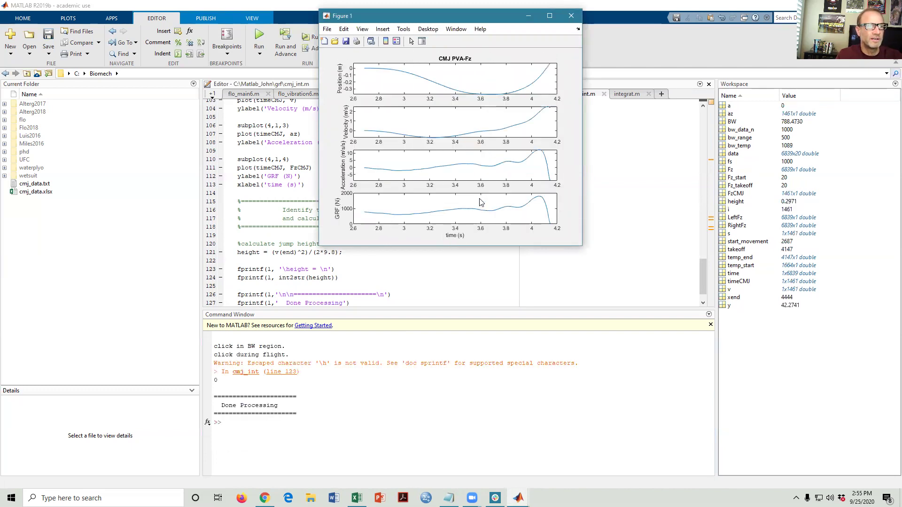
# - Correct the height label's print string to '\n height = \n' and save the script
pyautogui.click(291, 286)
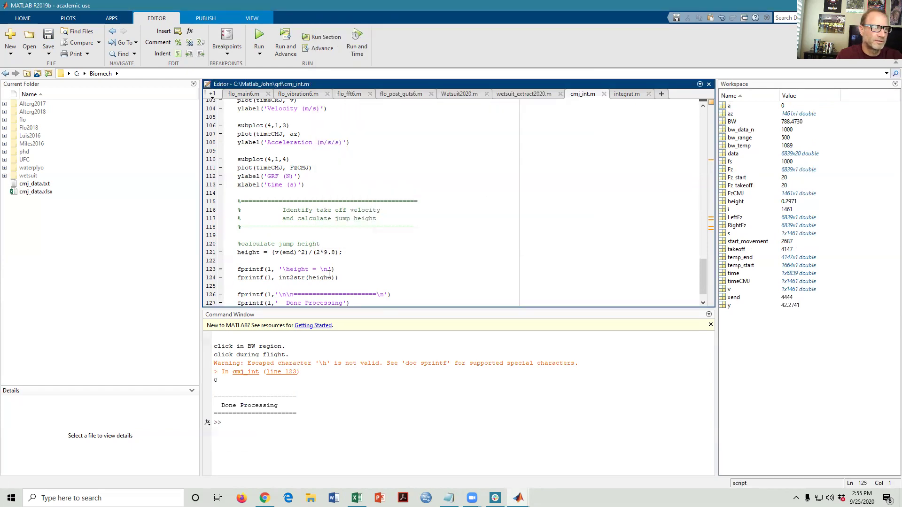
pyautogui.scroll(-1, 331, 274)
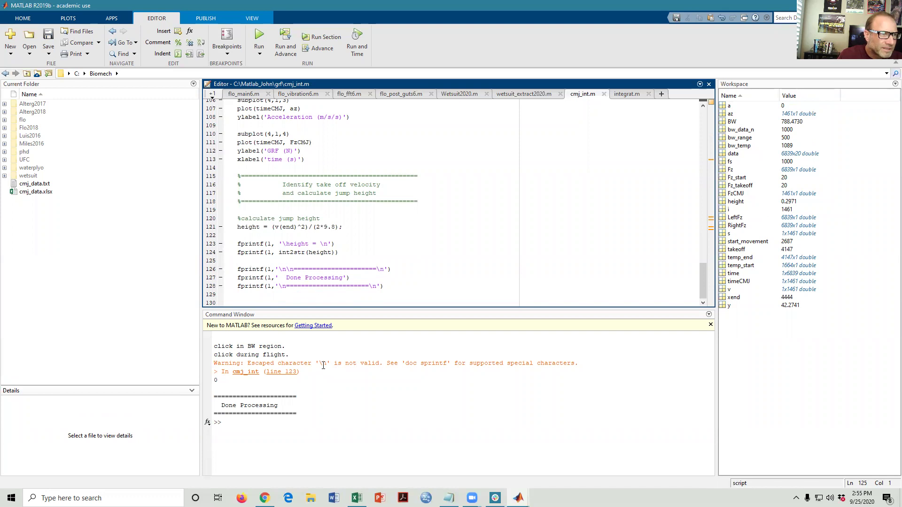
pyautogui.click(286, 246)
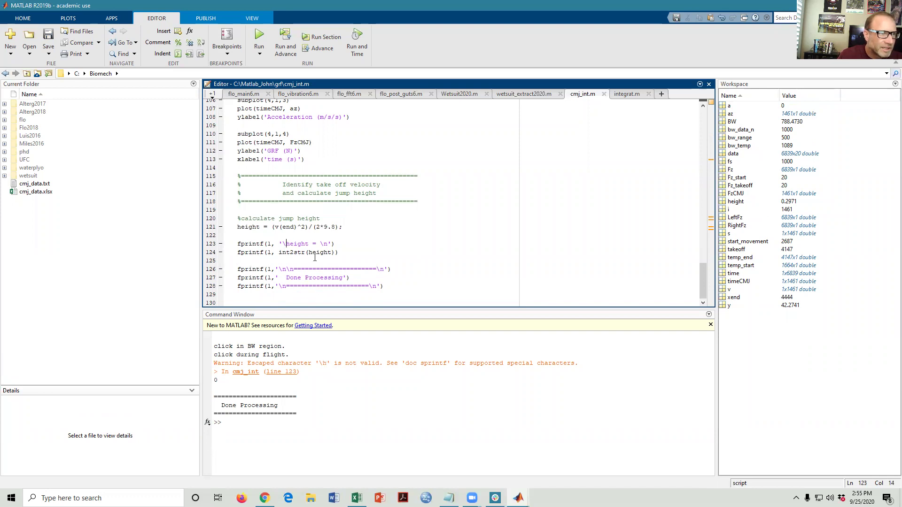
pyautogui.write('n')
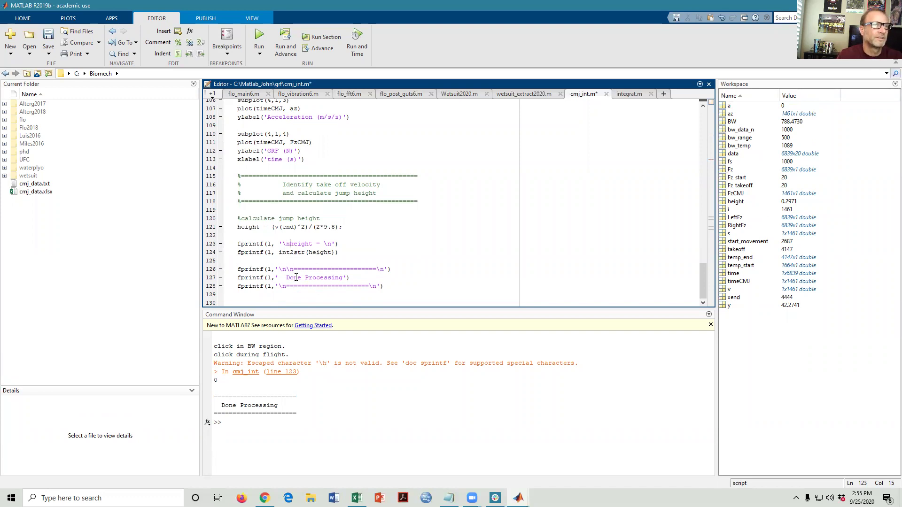
pyautogui.click(48, 36)
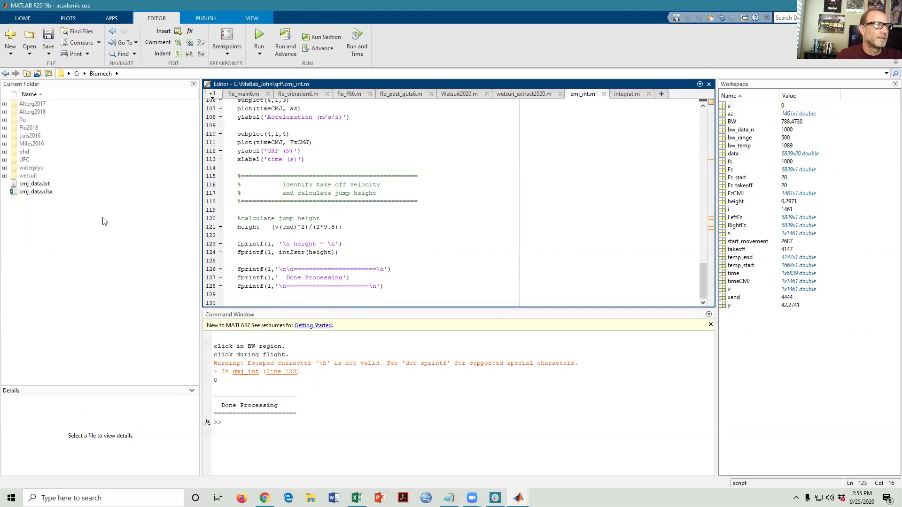
# - Rerun cmj_int, picking the body-weight point at about 0.9 s and the flight point at about 4.4 s
pyautogui.click(262, 426)
pyautogui.press('Up')
pyautogui.press('Return')
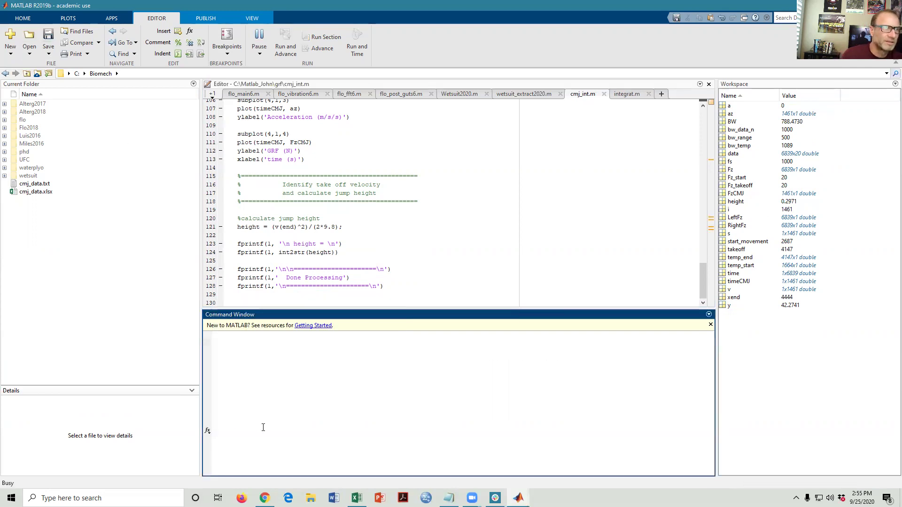
pyautogui.click(378, 170)
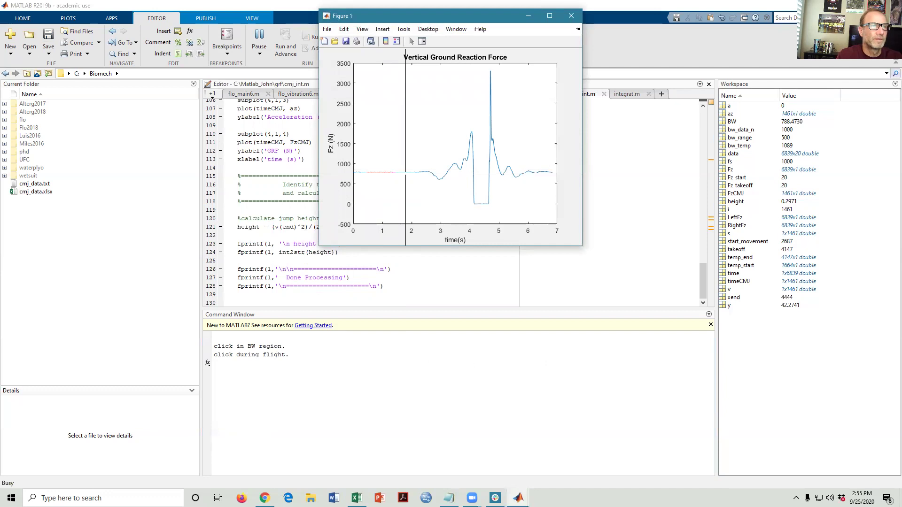
pyautogui.click(480, 196)
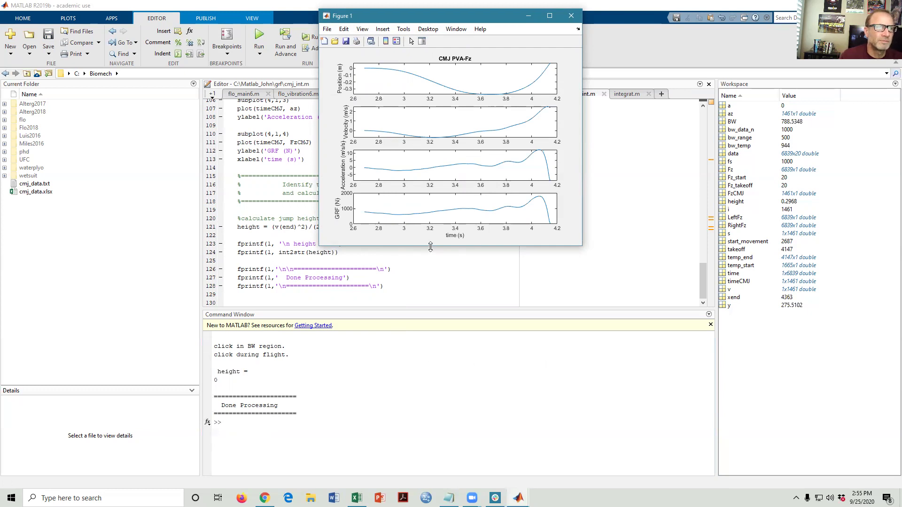
# - Close the CMJ PVA-Fz figure and query the height variable in the Command Window
pyautogui.click(572, 16)
pyautogui.write('height')
pyautogui.press('Return')
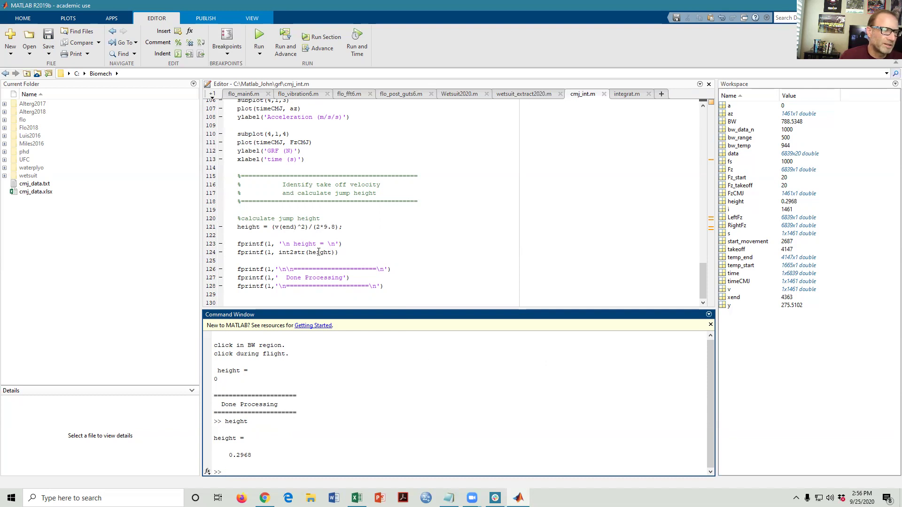
# - Multiply the printed height by 10000 inside the int2str call on line 124 and save the script
pyautogui.click(331, 252)
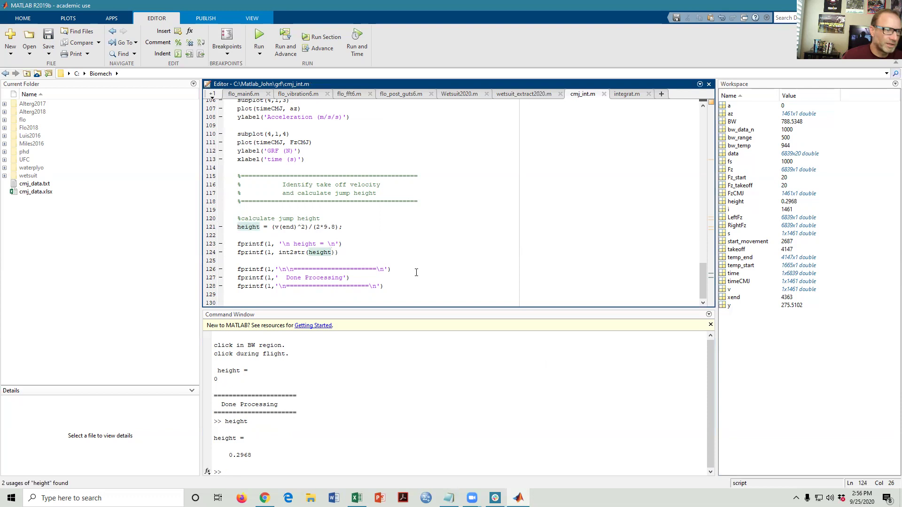
pyautogui.write('8')
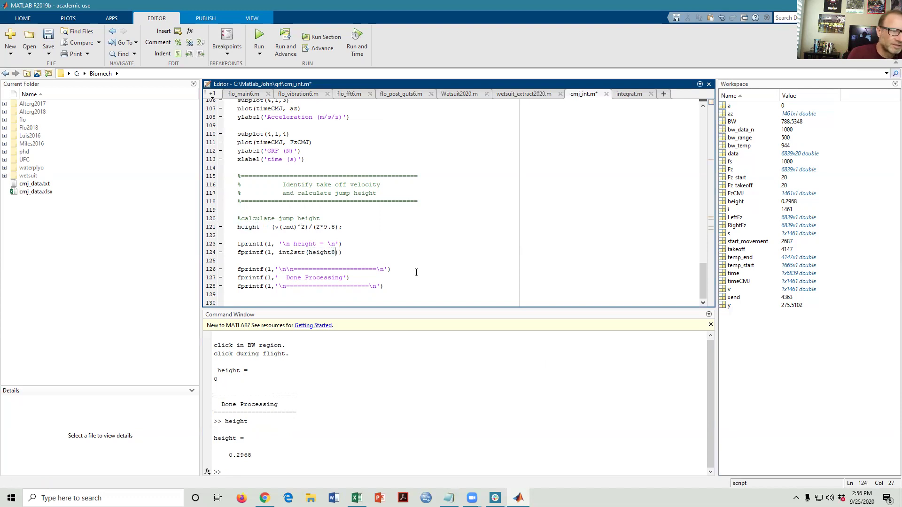
pyautogui.press('BackSpace')
pyautogui.write('*10000')
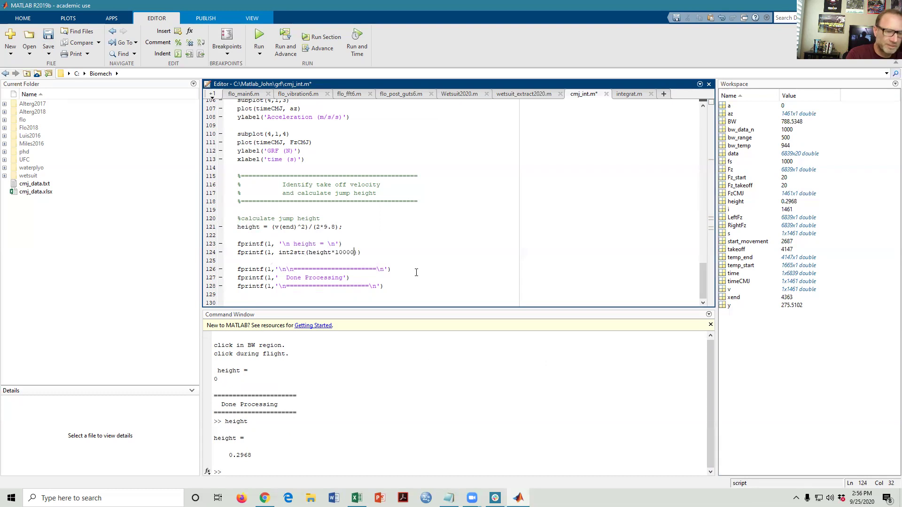
pyautogui.hotkey('ctrl', 's')
# - Rerun cmj_int, picking the body-weight point at about 1.0 s and the flight point at about 4.5 s
pyautogui.click(305, 468)
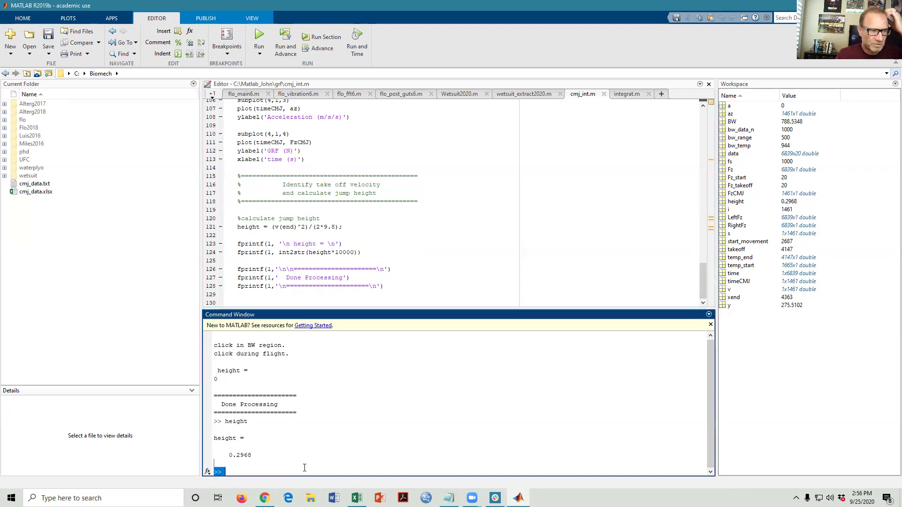
pyautogui.press('Return')
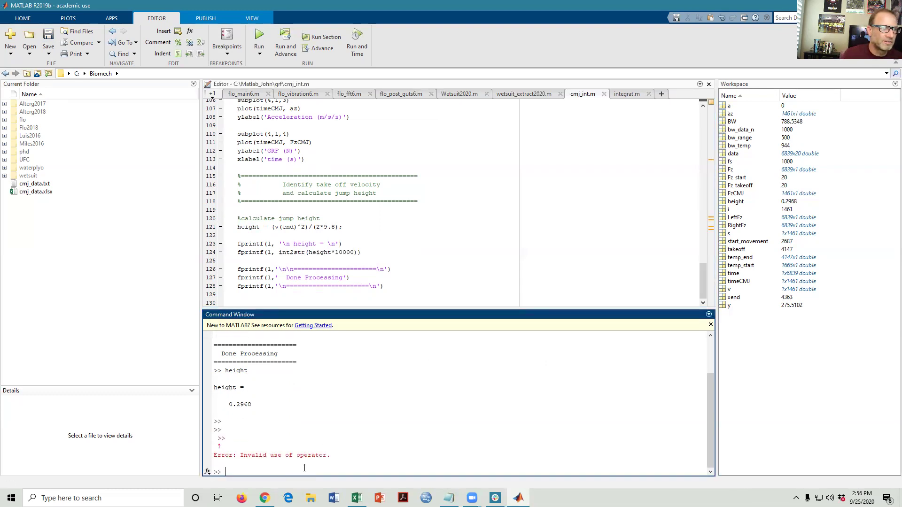
pyautogui.press('Up')
pyautogui.press('Up')
pyautogui.press('Up')
pyautogui.press('Return')
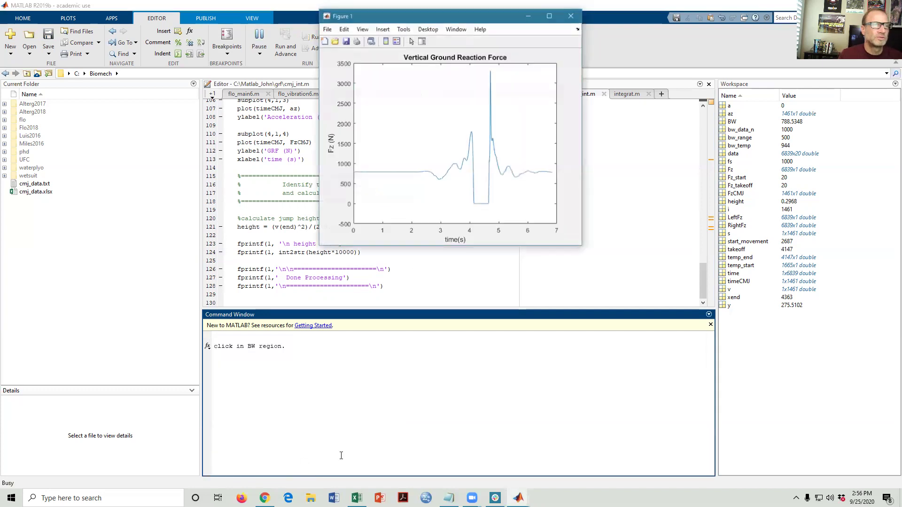
pyautogui.click(382, 172)
pyautogui.click(484, 197)
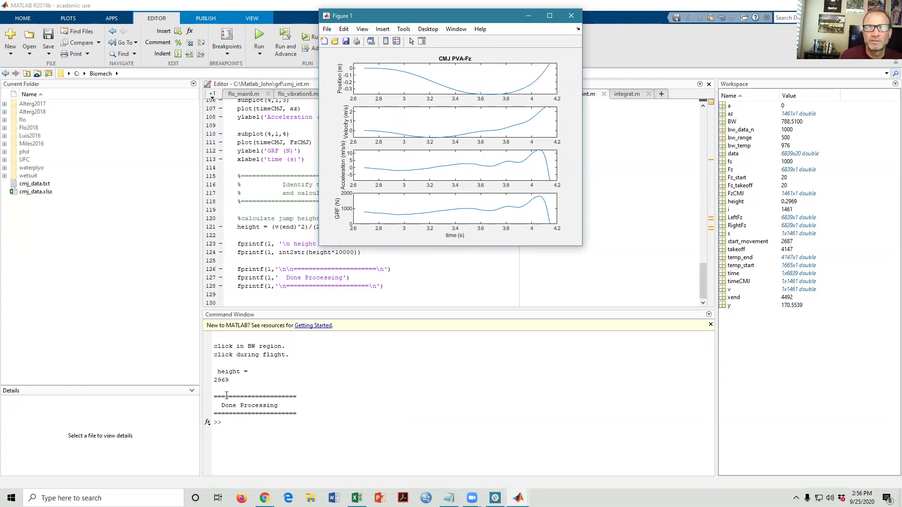
# - Query the height variable in the Command Window to compare it with the scaled printout
pyautogui.click(262, 438)
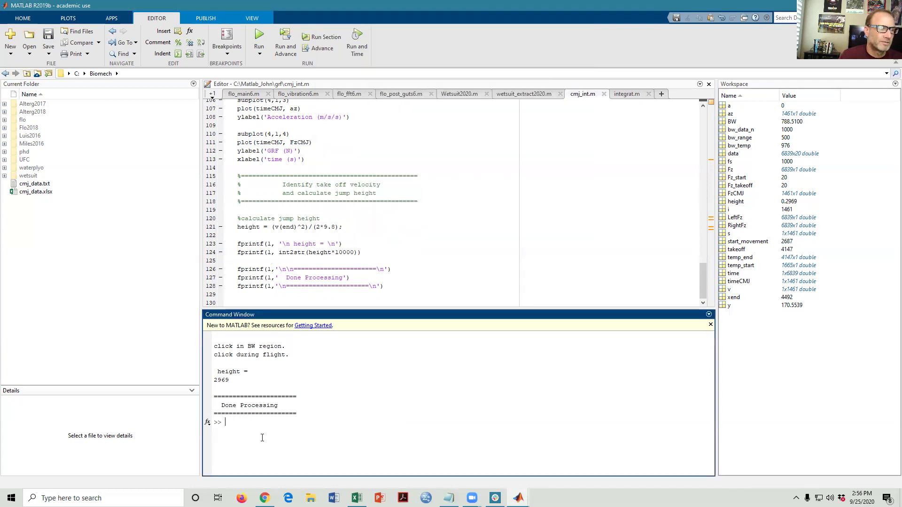
pyautogui.write('height')
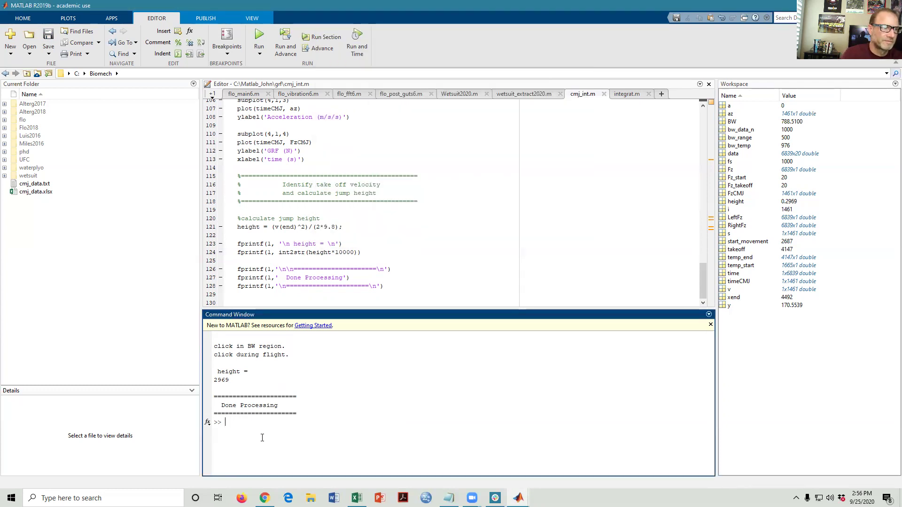
pyautogui.press('Return')
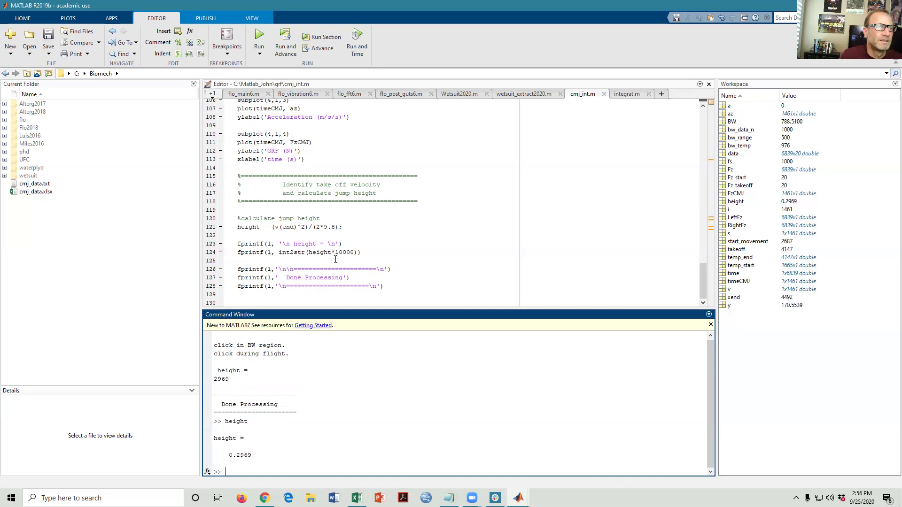
# - Set the initial velocity v(1) to 2 in the script's parameters and save the script
pyautogui.click(366, 253)
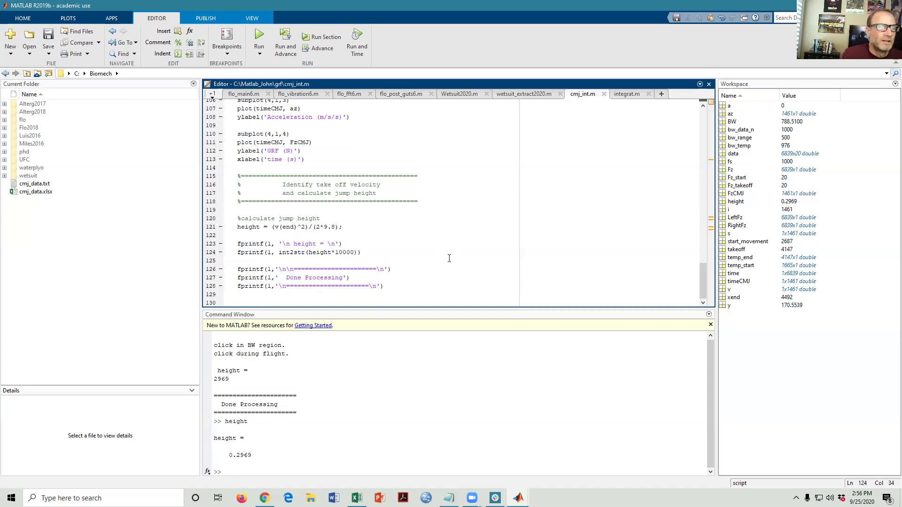
pyautogui.scroll(5, 444, 254)
pyautogui.scroll(20, 444, 254)
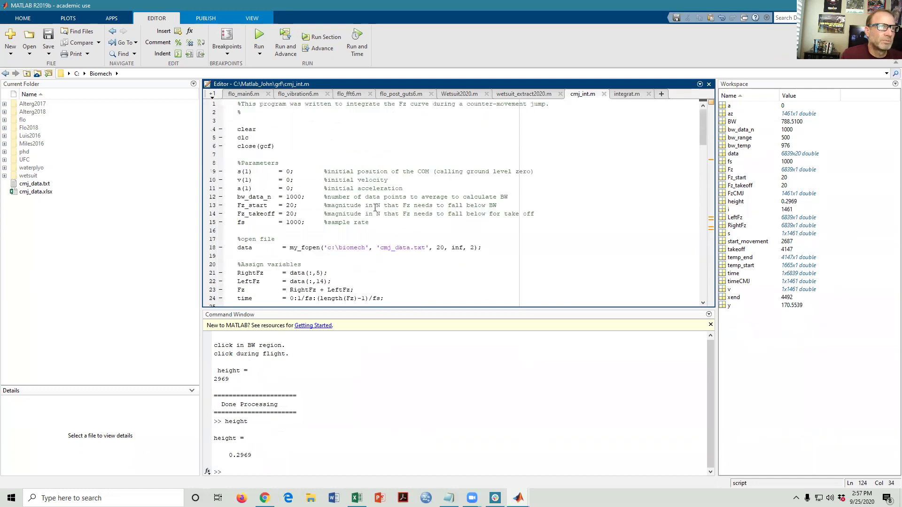
pyautogui.doubleClick(289, 180)
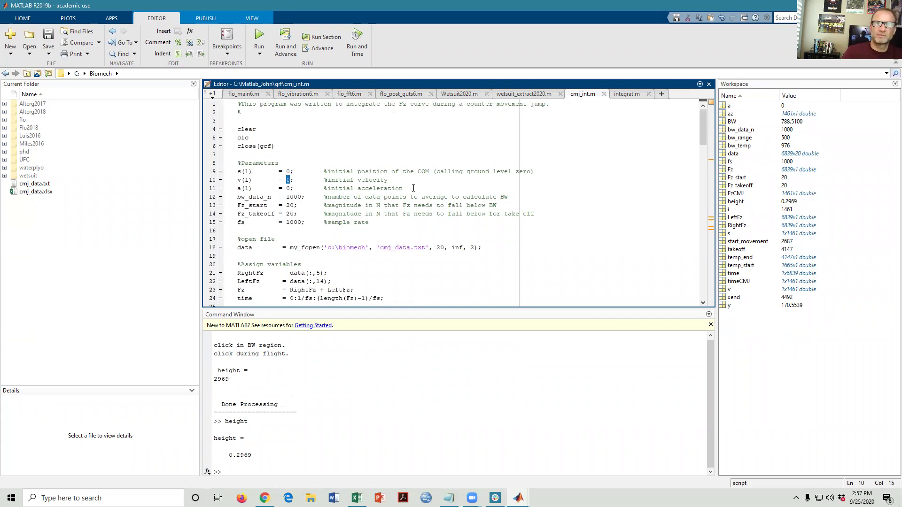
pyautogui.write('2')
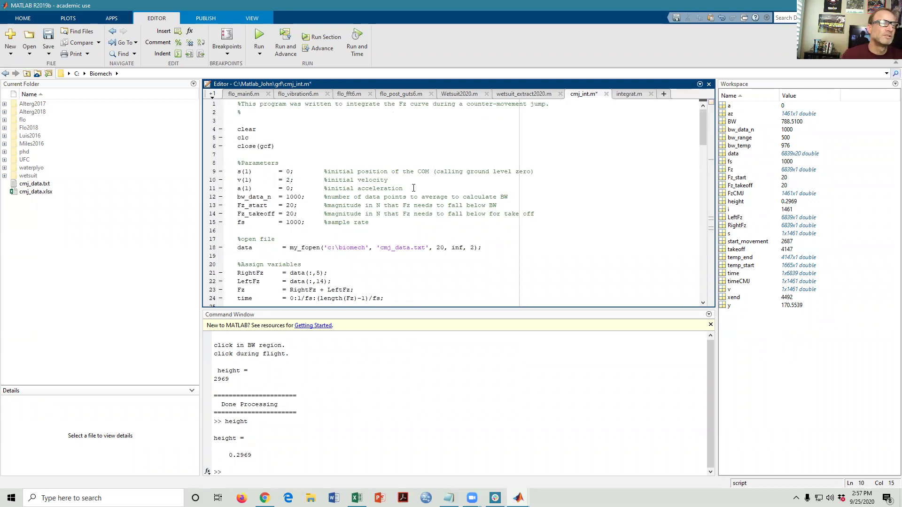
pyautogui.click(48, 40)
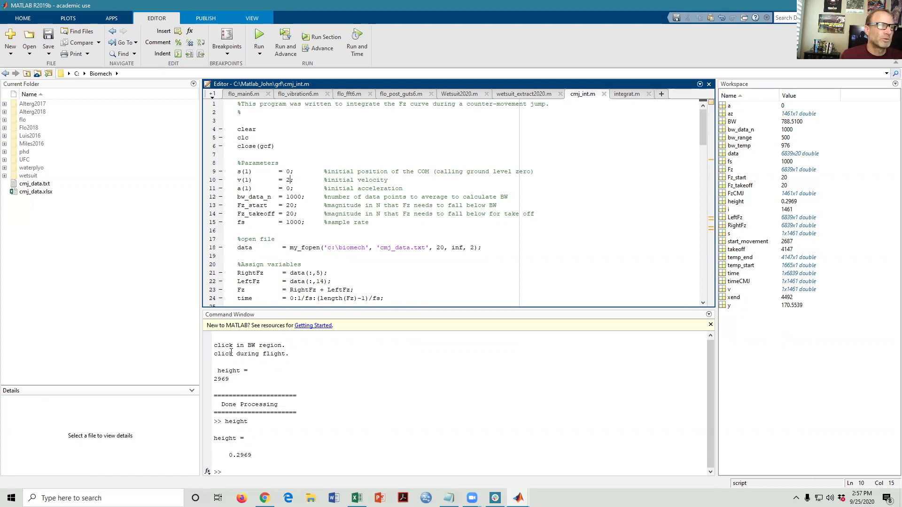
# - Rerun cmj_int with the changed initial velocity, picking the body-weight point at about 1.3 s and the flight point at about 4.4 s
pyautogui.click(289, 469)
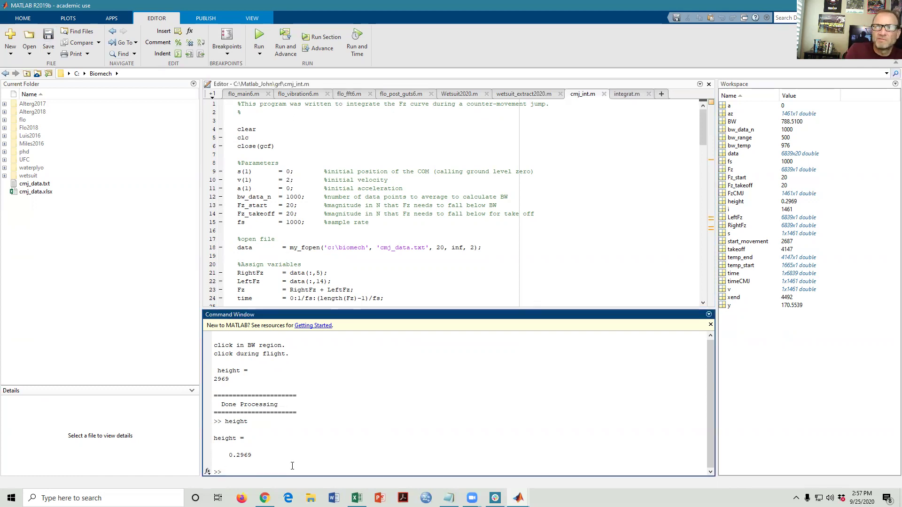
pyautogui.press('Up')
pyautogui.press('Up')
pyautogui.press('Return')
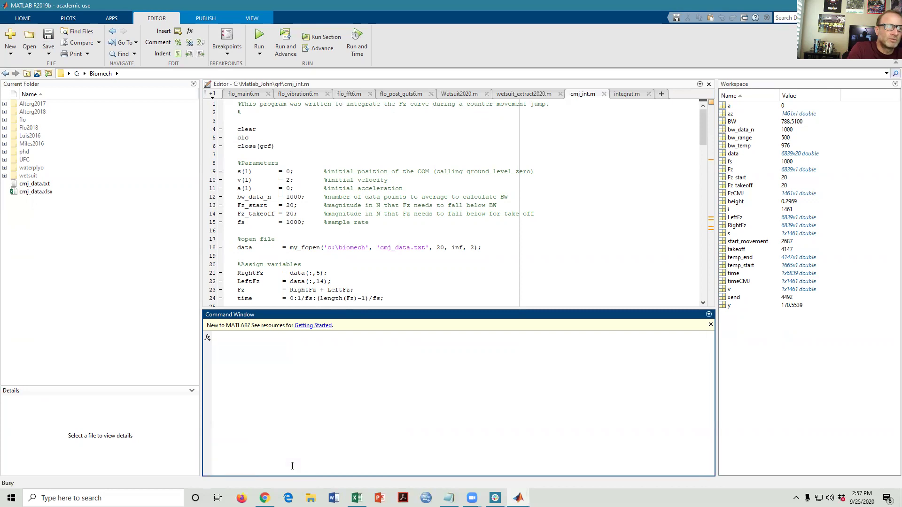
pyautogui.click(377, 141)
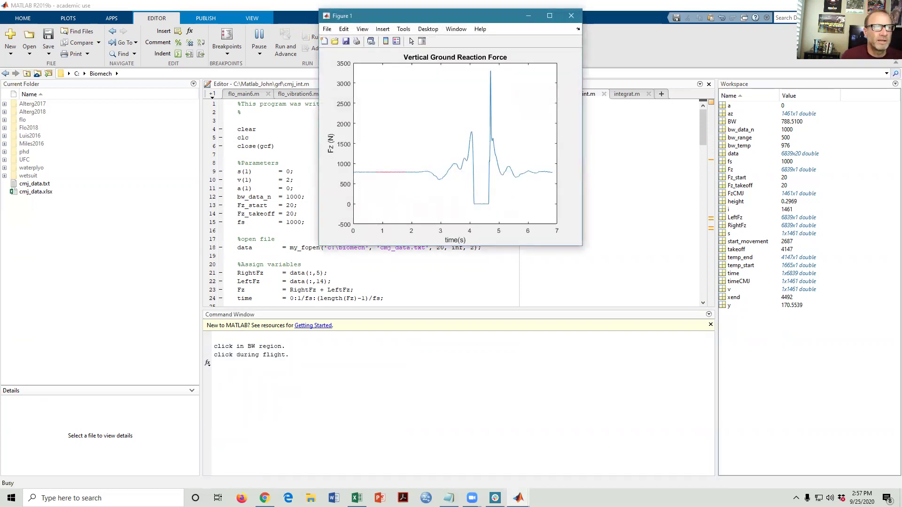
pyautogui.click(481, 205)
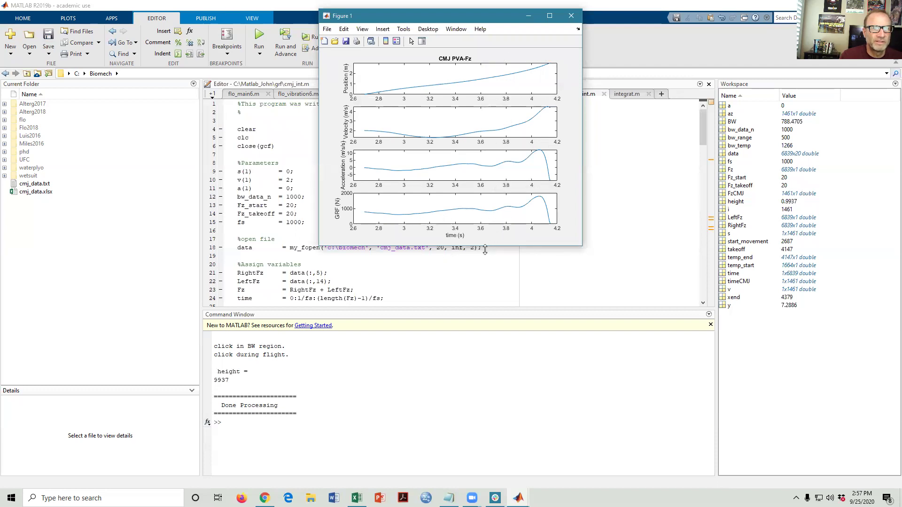
# - Make the CMJ PVA-Fz figure taller and examine how the initial velocity affects the position and velocity curves
pyautogui.moveTo(485, 250); pyautogui.dragTo(483, 447)
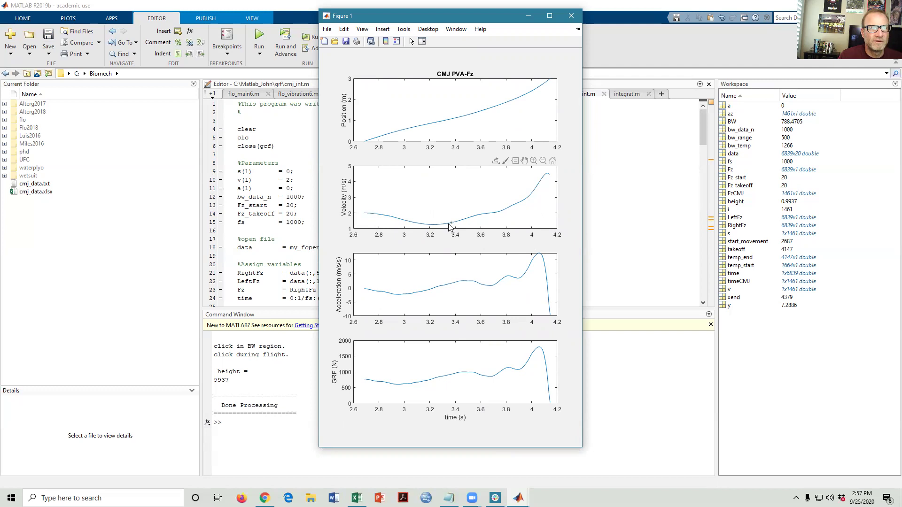
pyautogui.moveTo(439, 231)
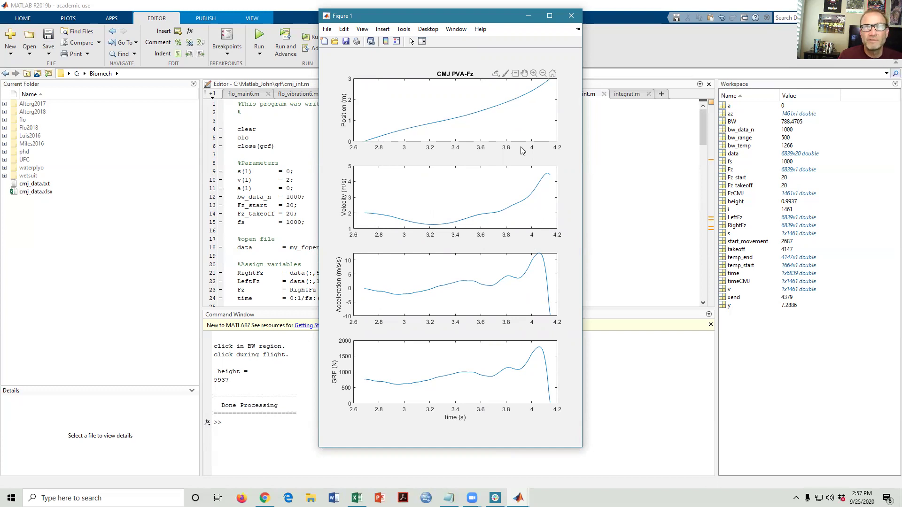
pyautogui.moveTo(497, 161)
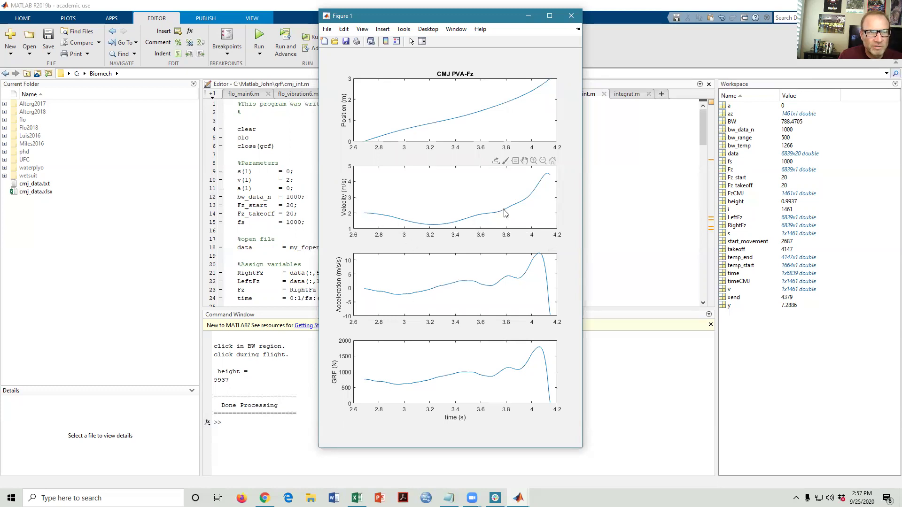
pyautogui.click(366, 215)
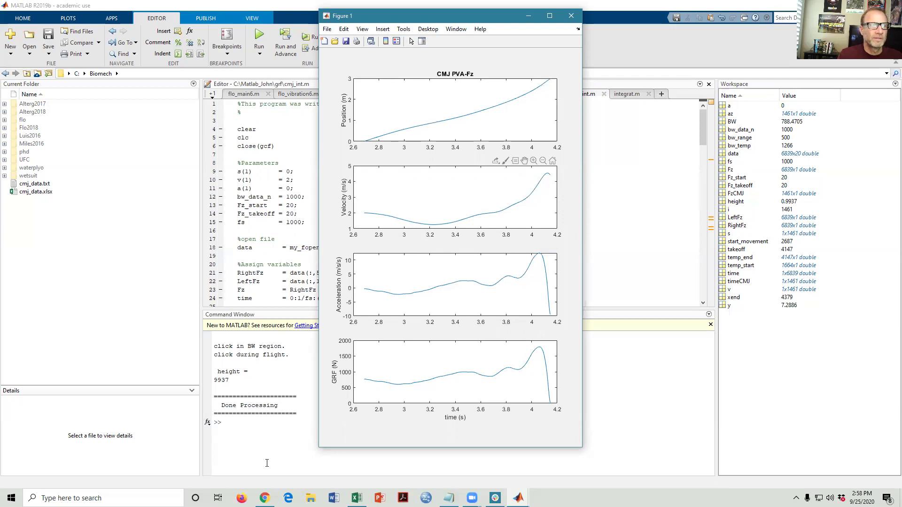
# - Query the height variable in the Command Window for the run with the nonzero initial velocity
pyautogui.click(253, 431)
pyautogui.write('height')
pyautogui.press('Return')
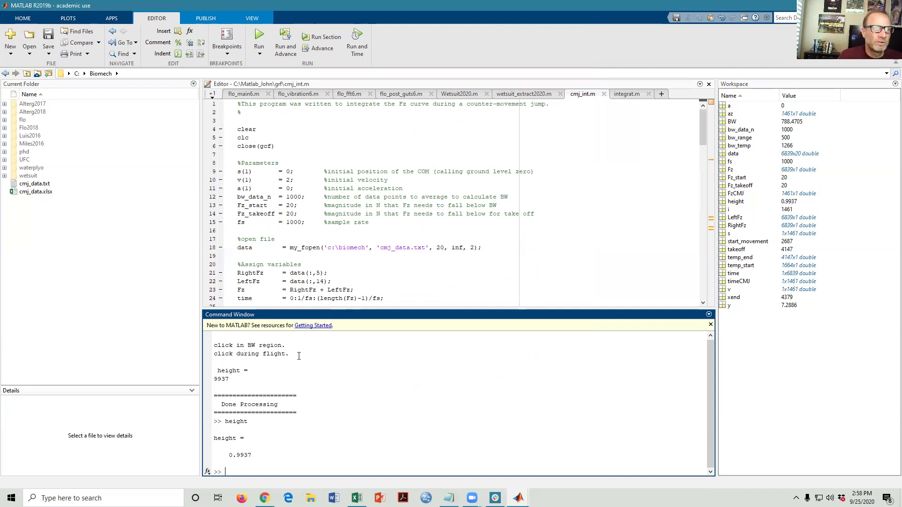
# - Set the initial velocity v(1) back to 0 in the script's parameters and save the script
pyautogui.click(286, 180)
pyautogui.press('Delete')
pyautogui.write('0')
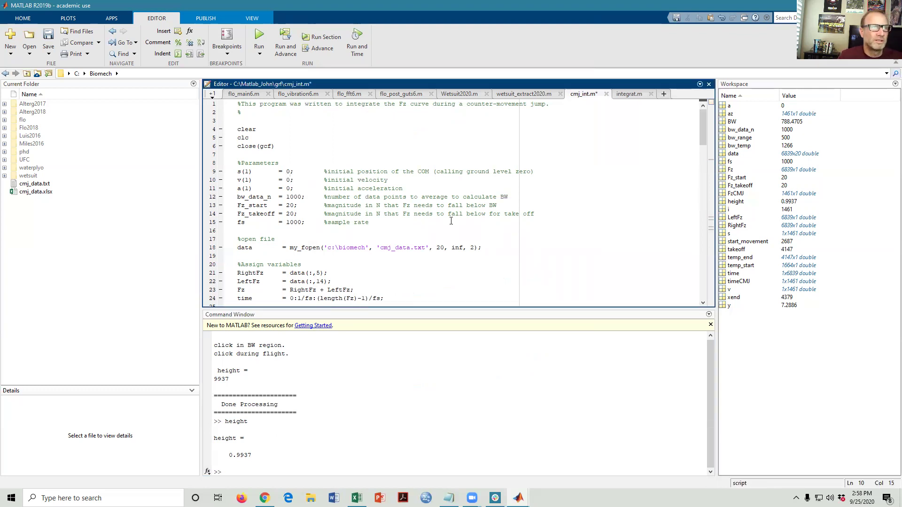
pyautogui.click(49, 33)
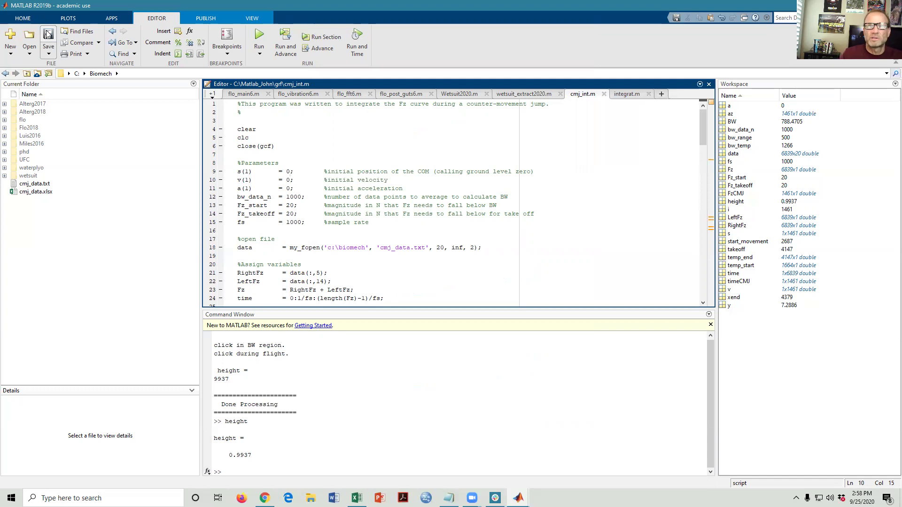